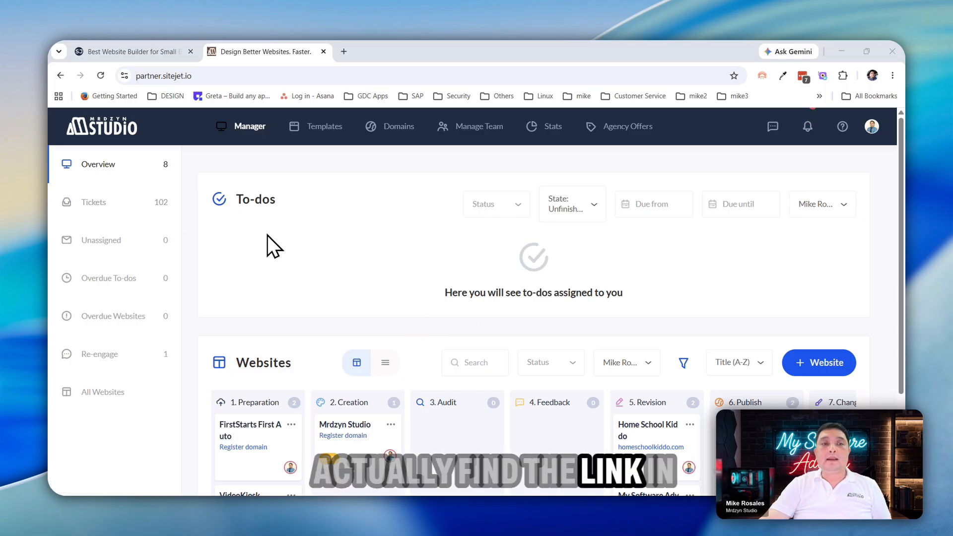
Step: Open the Sitejet pricing page and review the Solo, Team and Agency plans for Sitejet Studio
{"action": "left_click", "coordinate": [132, 55]}
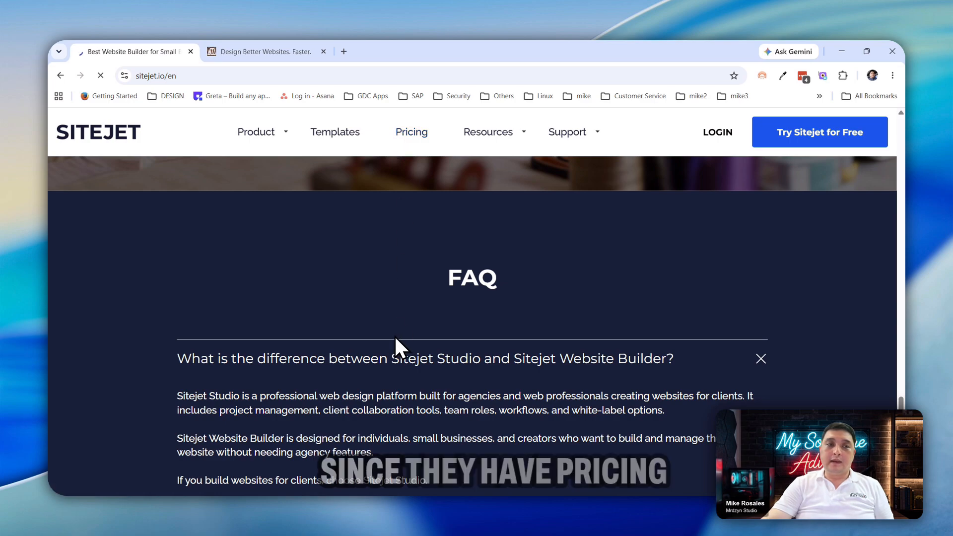
{"action": "scroll", "coordinate": [394, 337], "scroll_direction": "down", "scroll_amount": 5}
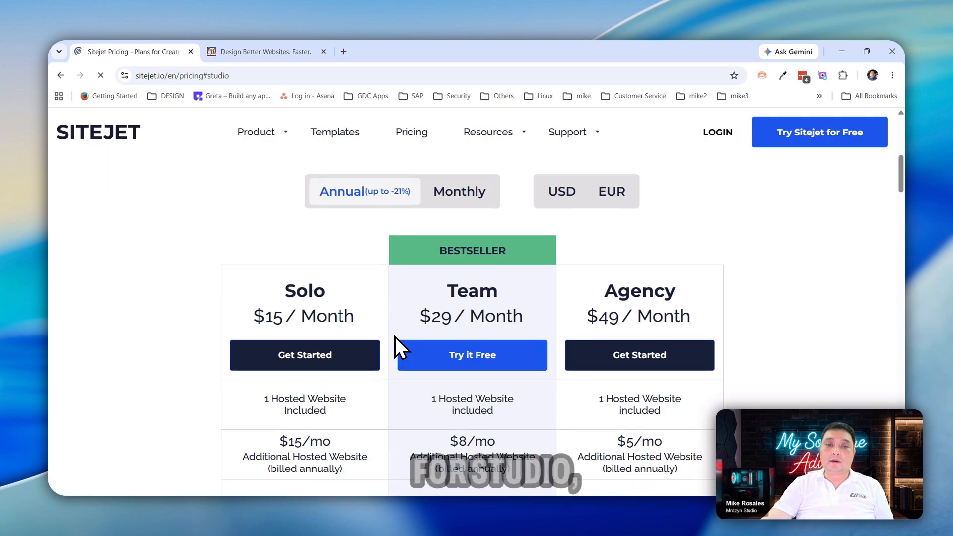
{"action": "scroll", "coordinate": [394, 337], "scroll_direction": "down", "scroll_amount": 3}
{"action": "scroll", "coordinate": [395, 337], "scroll_direction": "up", "scroll_amount": 4}
{"action": "scroll", "coordinate": [395, 337], "scroll_direction": "up", "scroll_amount": 5}
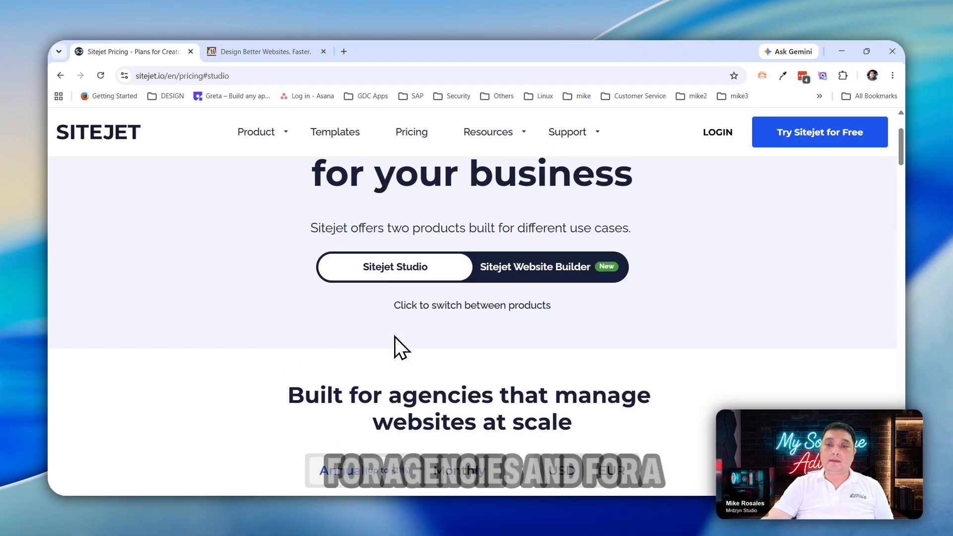
Step: Switch the pricing page to the Sitejet Website Builder product and view its Starter plan
{"action": "left_click", "coordinate": [509, 271]}
{"action": "scroll", "coordinate": [515, 283], "scroll_direction": "down", "scroll_amount": 5}
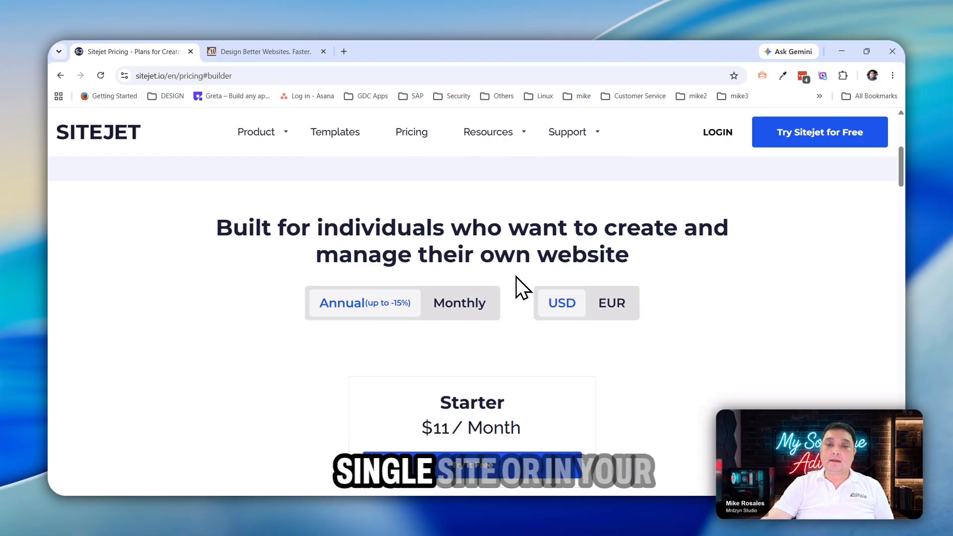
{"action": "scroll", "coordinate": [517, 277], "scroll_direction": "up", "scroll_amount": 4}
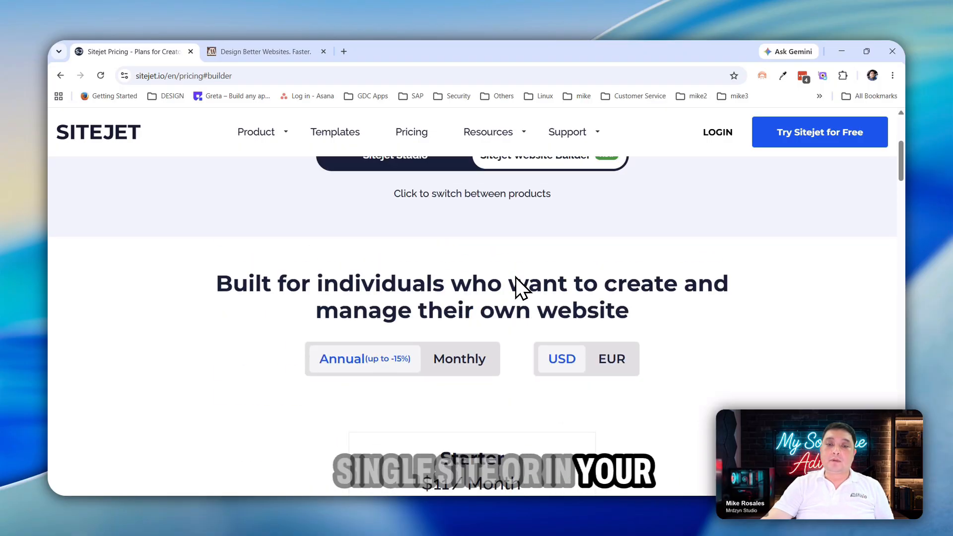
{"action": "scroll", "coordinate": [515, 276], "scroll_direction": "down", "scroll_amount": 5}
{"action": "scroll", "coordinate": [516, 278], "scroll_direction": "up", "scroll_amount": 5}
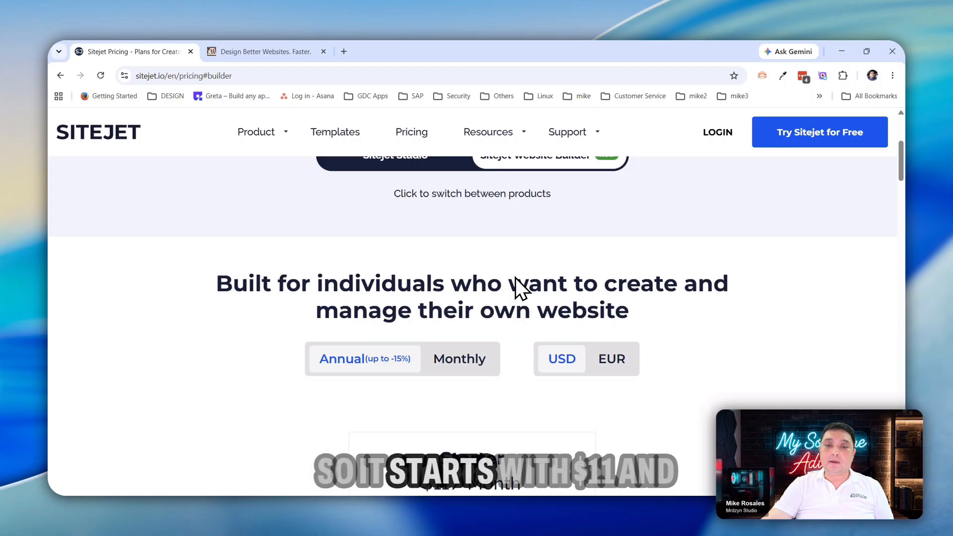
{"action": "scroll", "coordinate": [432, 370], "scroll_direction": "down", "scroll_amount": 2}
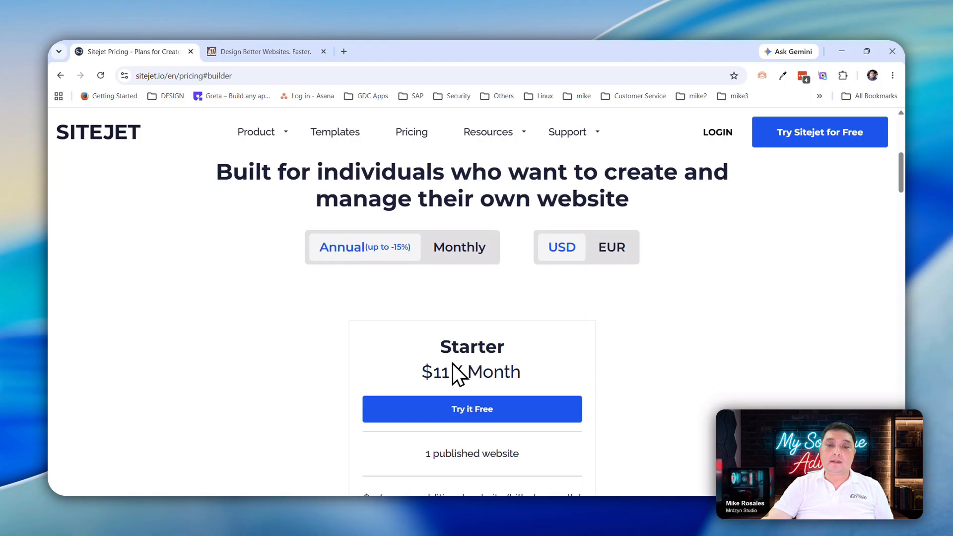
Step: Compare monthly and annual billing for the Starter plan and review its list of included features
{"action": "left_click", "coordinate": [457, 256]}
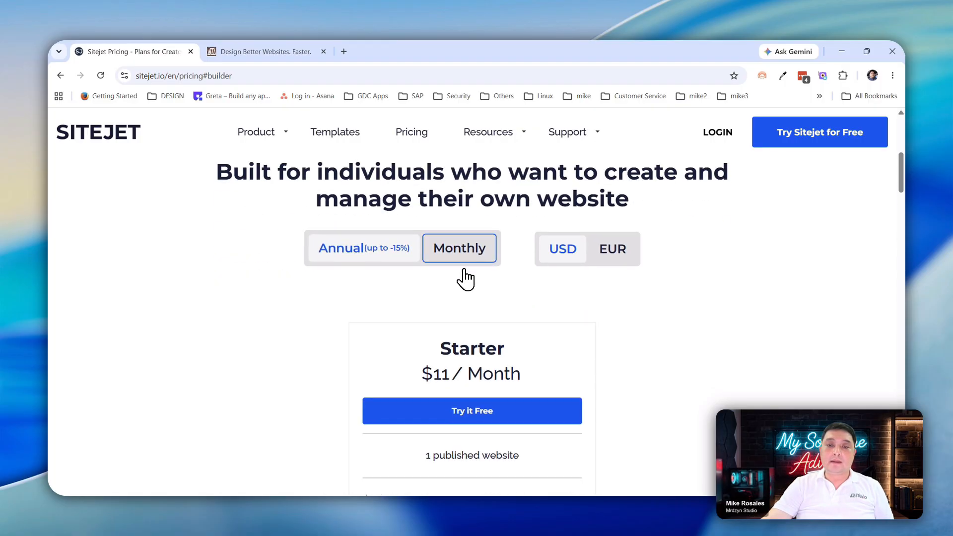
{"action": "left_click", "coordinate": [365, 265]}
{"action": "scroll", "coordinate": [516, 365], "scroll_direction": "down", "scroll_amount": 4}
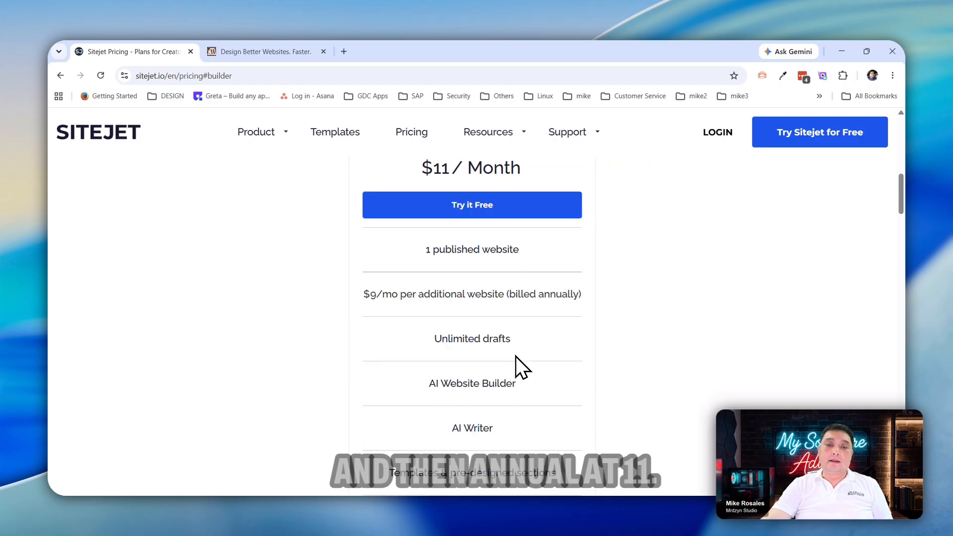
{"action": "scroll", "coordinate": [516, 367], "scroll_direction": "down", "scroll_amount": 2}
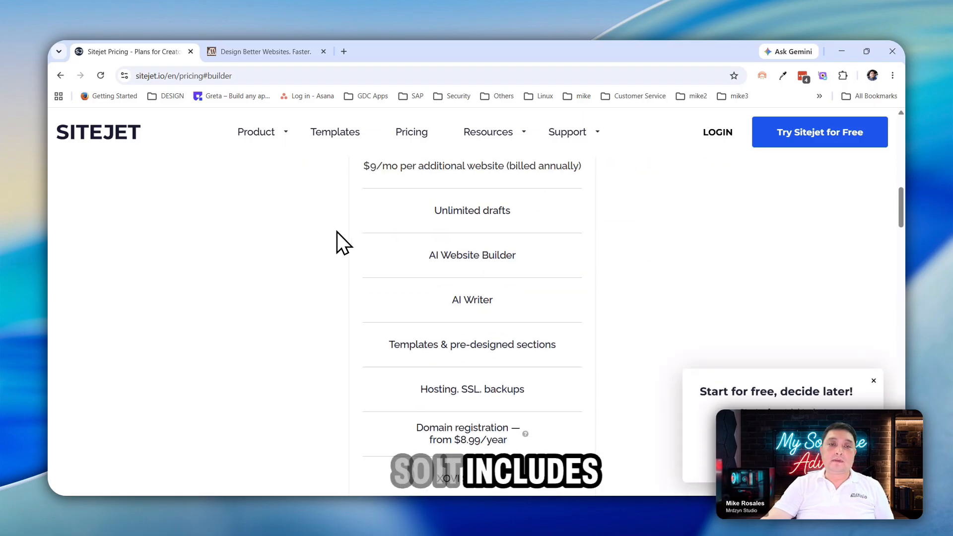
{"action": "scroll", "coordinate": [339, 241], "scroll_direction": "up", "scroll_amount": 2}
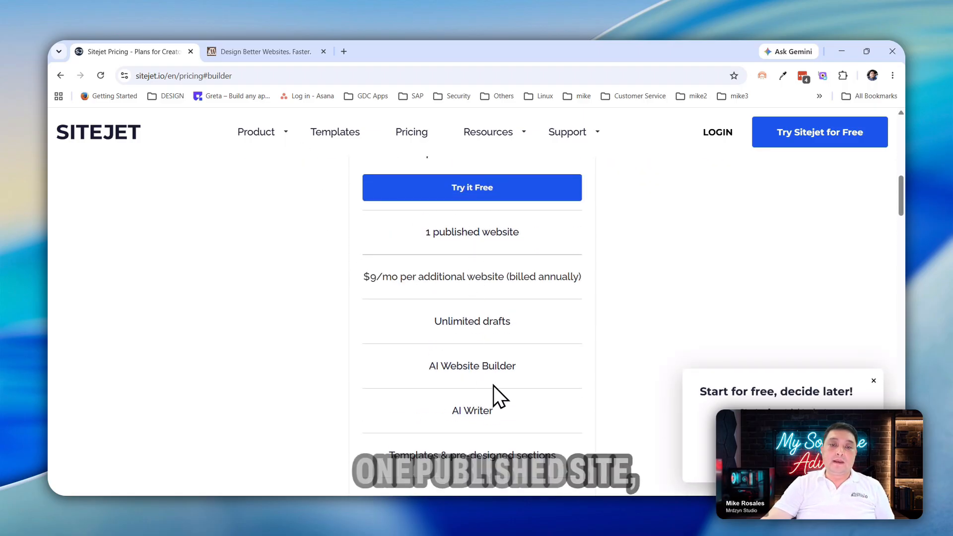
{"action": "scroll", "coordinate": [496, 381], "scroll_direction": "down", "scroll_amount": 1}
{"action": "scroll", "coordinate": [531, 382], "scroll_direction": "down", "scroll_amount": 3}
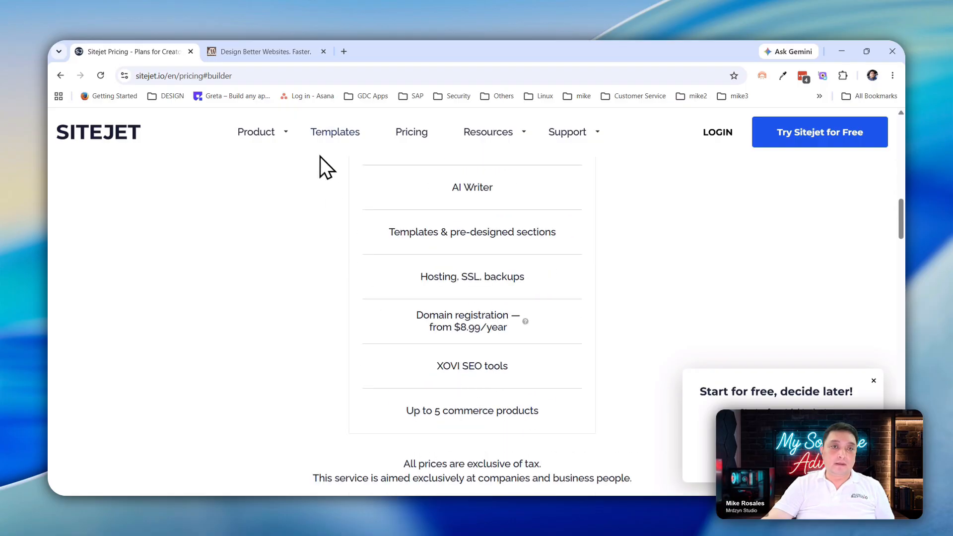
Step: Return to the agency manager dashboard and look through the websites board's workflow columns from Preparation to Done
{"action": "left_click", "coordinate": [272, 49]}
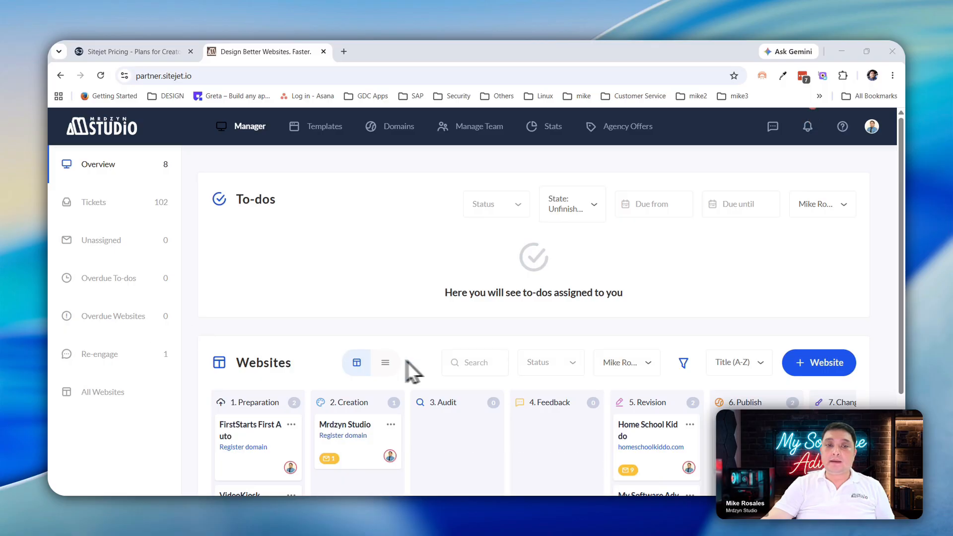
{"action": "scroll", "coordinate": [612, 297], "scroll_direction": "down", "scroll_amount": 2}
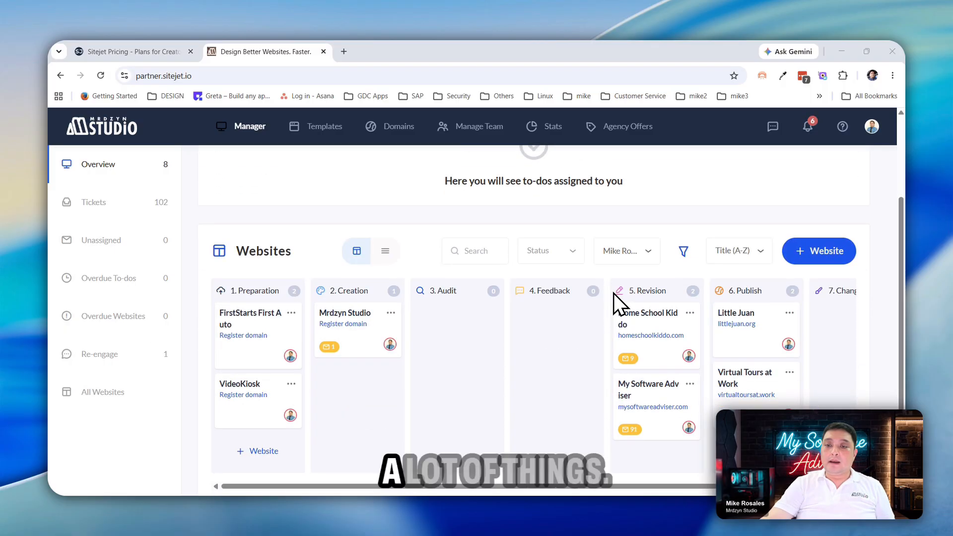
{"action": "scroll", "coordinate": [541, 333], "scroll_direction": "up", "scroll_amount": 2}
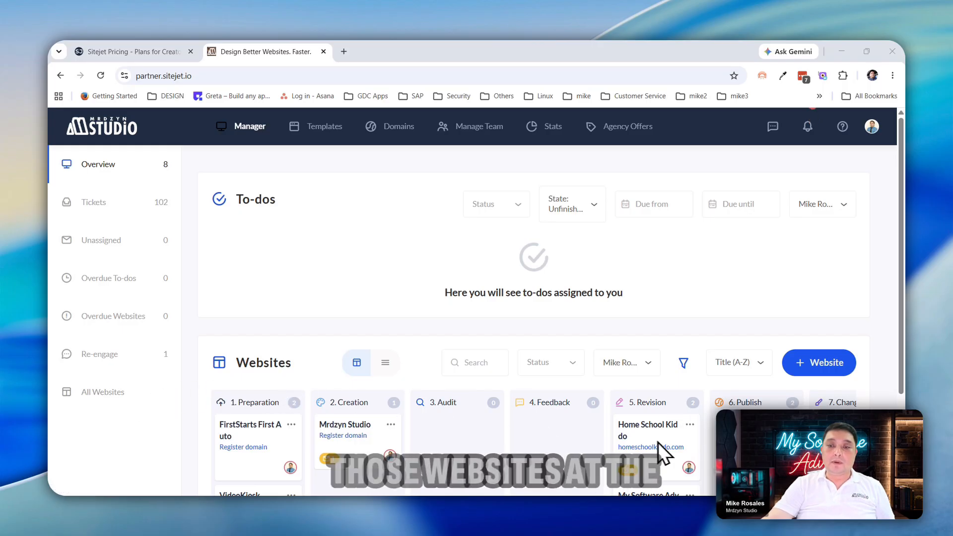
{"action": "scroll", "coordinate": [436, 420], "scroll_direction": "down", "scroll_amount": 3}
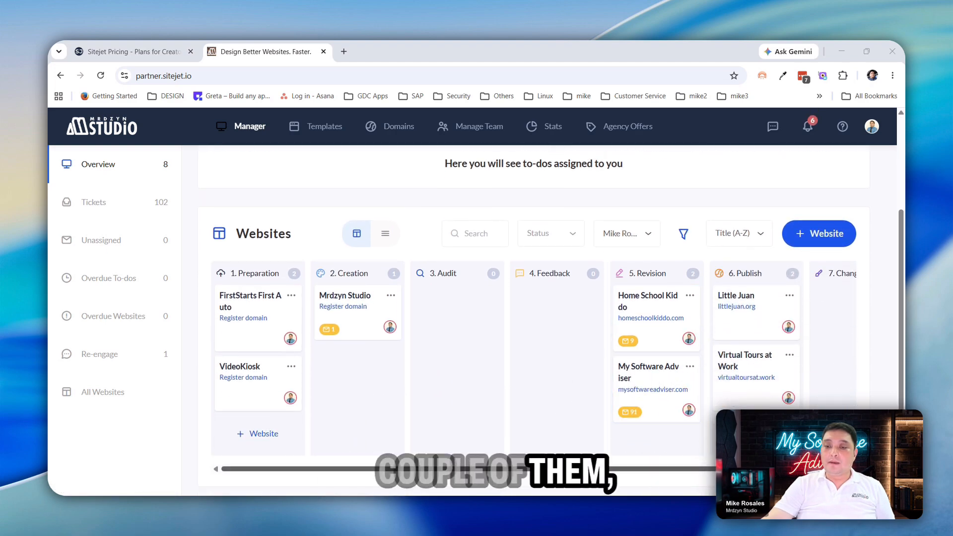
{"action": "scroll", "coordinate": [836, 365], "scroll_direction": "right", "scroll_amount": 3}
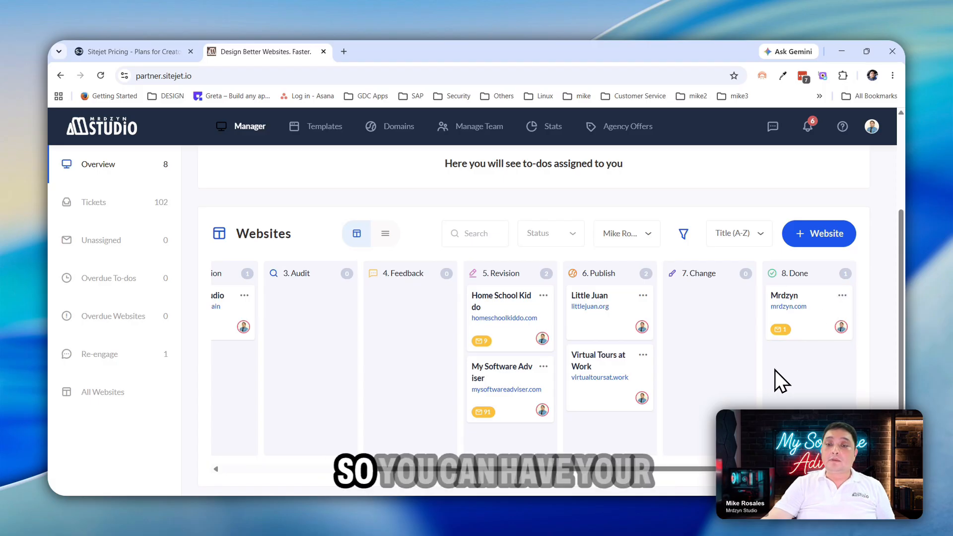
Step: Check the actions available for the Mrdzyn website and look across the board's workflow stages again
{"action": "left_click", "coordinate": [841, 296]}
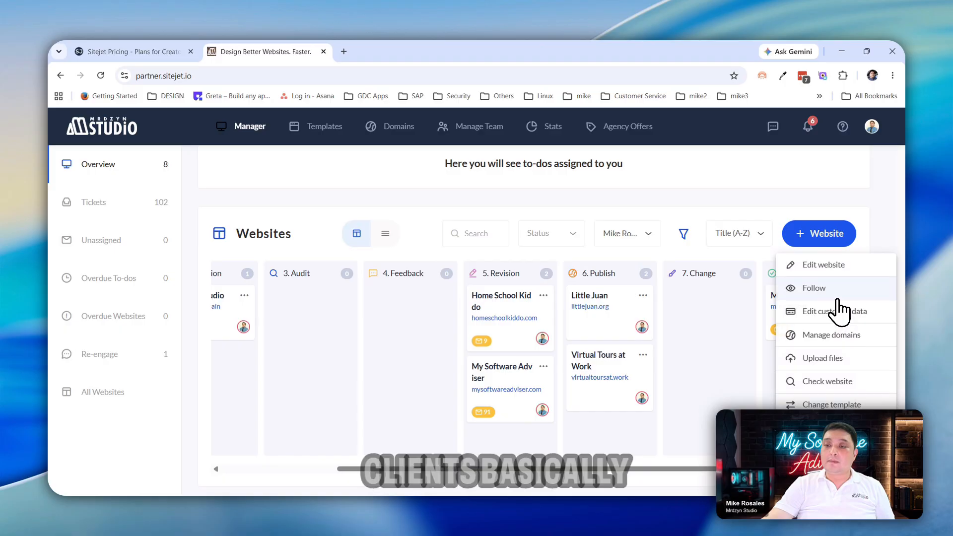
{"action": "left_click", "coordinate": [738, 387]}
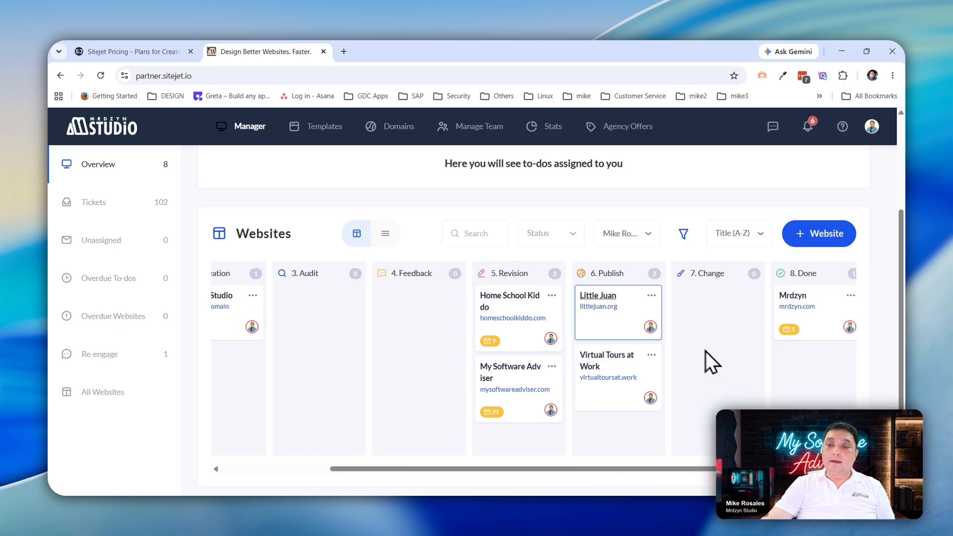
{"action": "left_click_drag", "start_coordinate": [570, 469], "coordinate": [437, 468]}
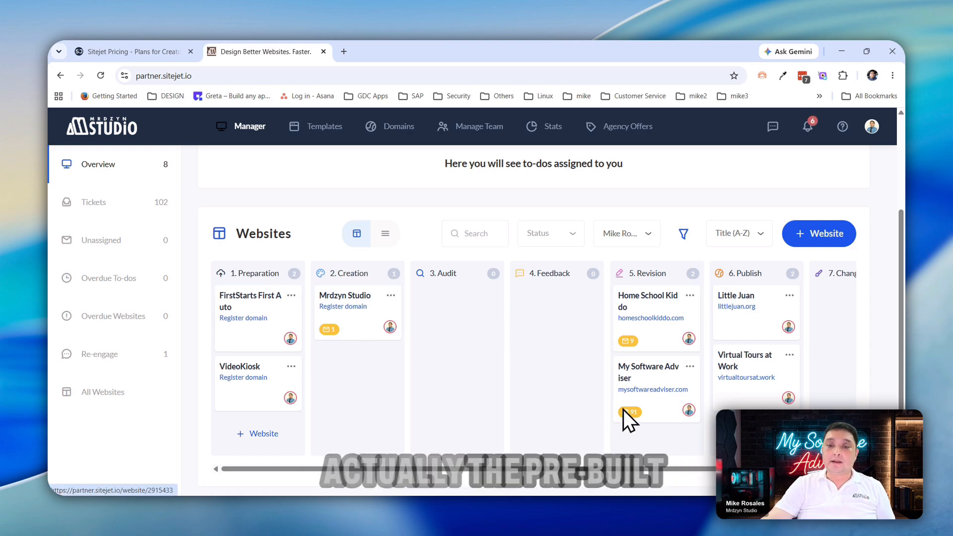
{"action": "left_click_drag", "start_coordinate": [639, 469], "coordinate": [757, 470]}
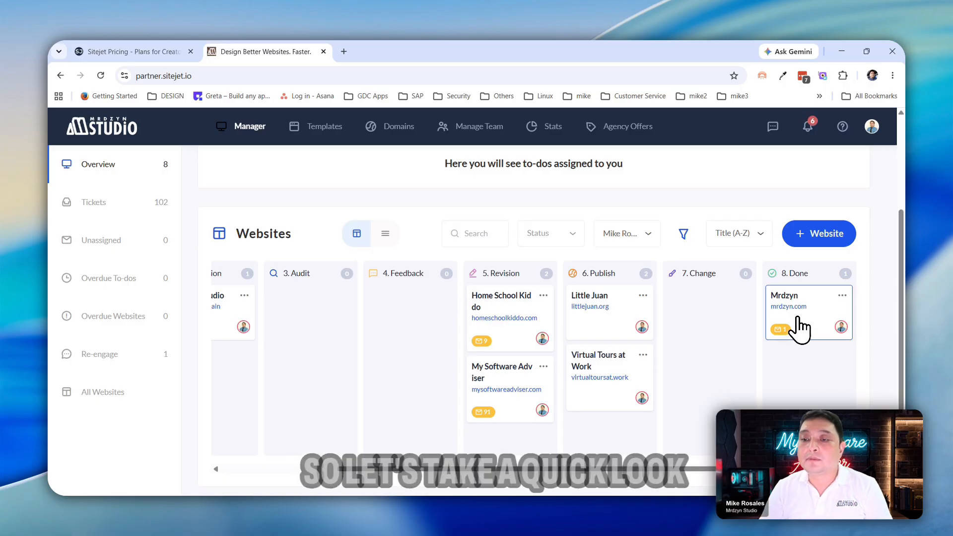
Step: Open the Mrdzyn website from the Done column for editing in the CMS
{"action": "left_click", "coordinate": [842, 296]}
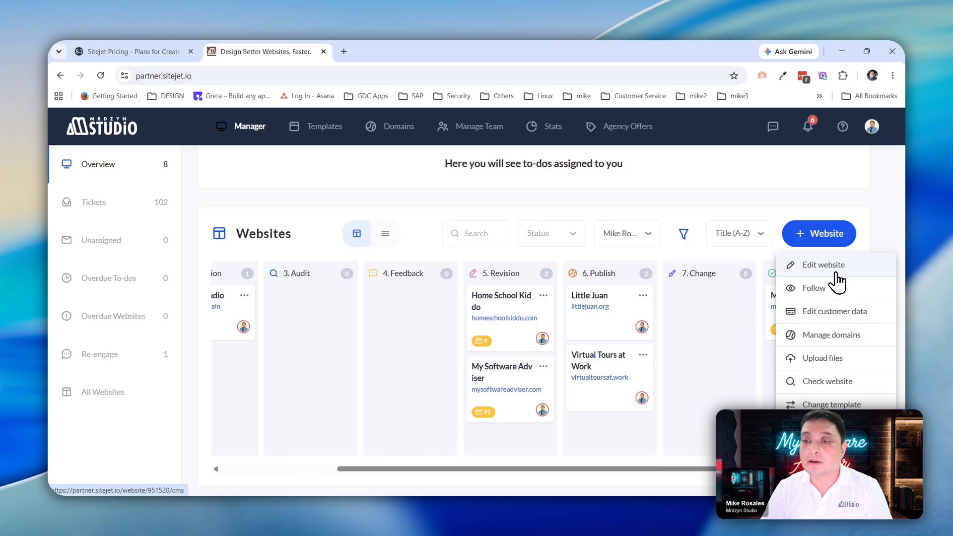
{"action": "left_click", "coordinate": [837, 272]}
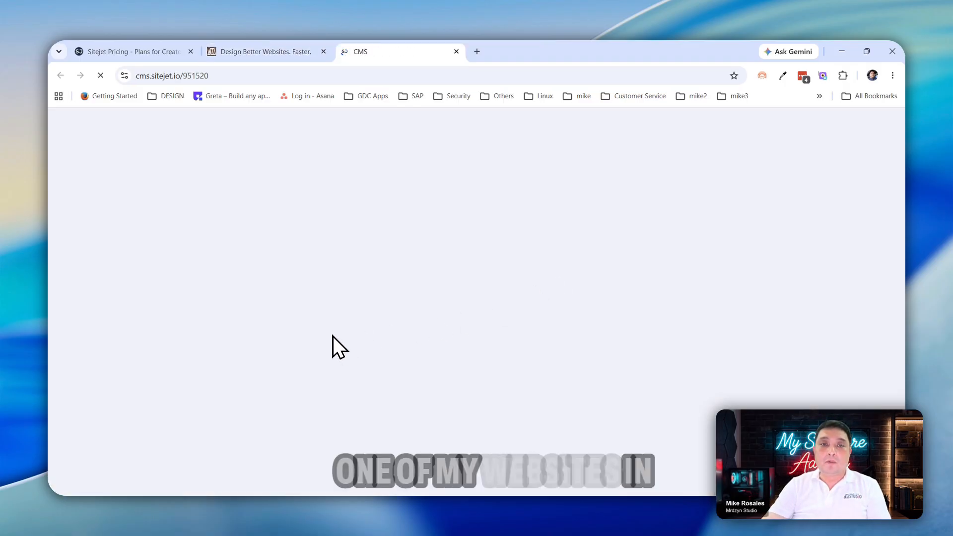
{"action": "left_click", "coordinate": [293, 54]}
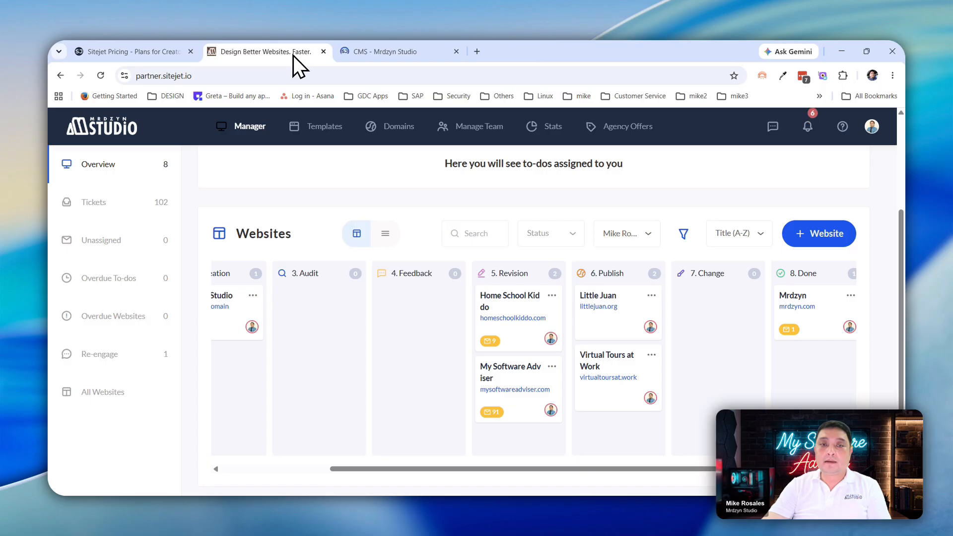
{"action": "left_click", "coordinate": [378, 54]}
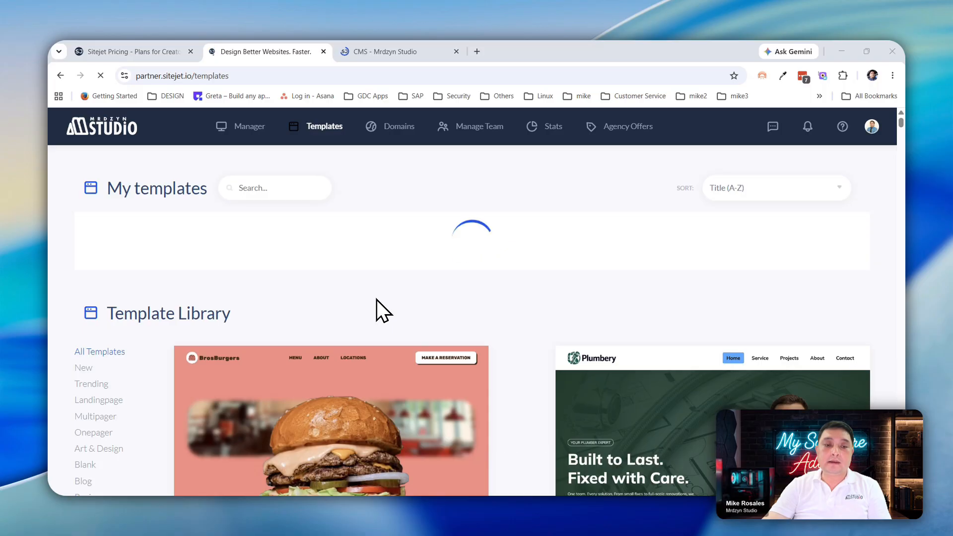
Step: Browse the template library's Landingpage, Art & Design, Blog, Business and Coming Soon categories
{"action": "scroll", "coordinate": [376, 299], "scroll_direction": "down", "scroll_amount": 3}
{"action": "scroll", "coordinate": [377, 299], "scroll_direction": "down", "scroll_amount": 3}
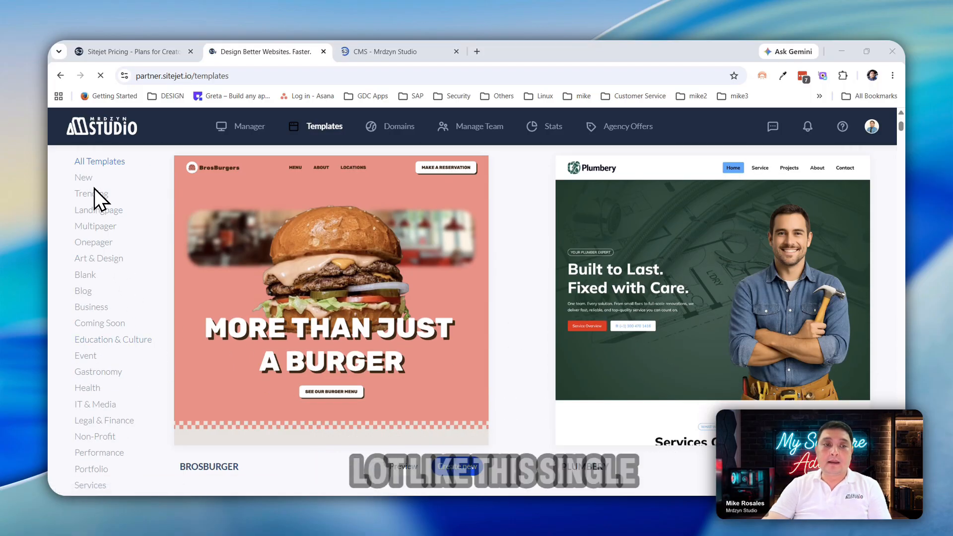
{"action": "left_click", "coordinate": [90, 211]}
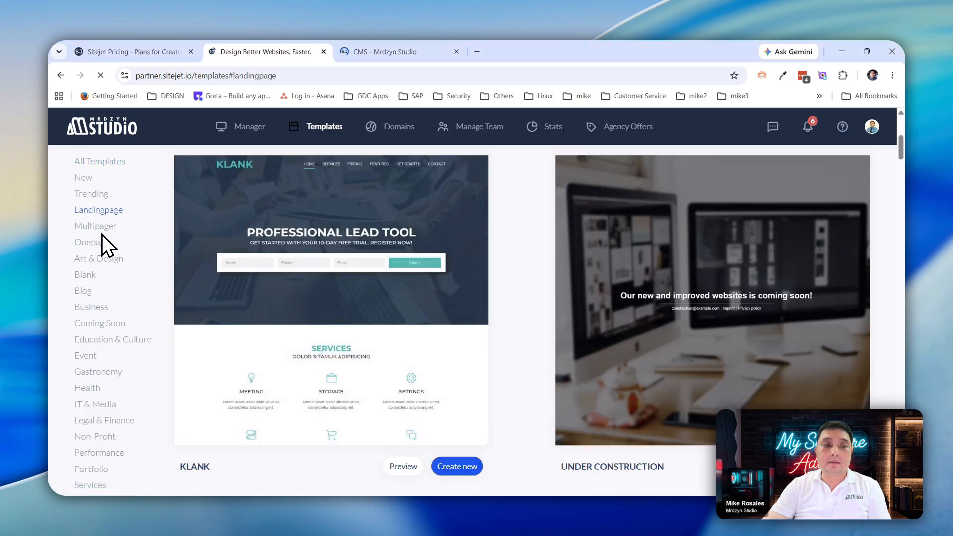
{"action": "left_click", "coordinate": [94, 271]}
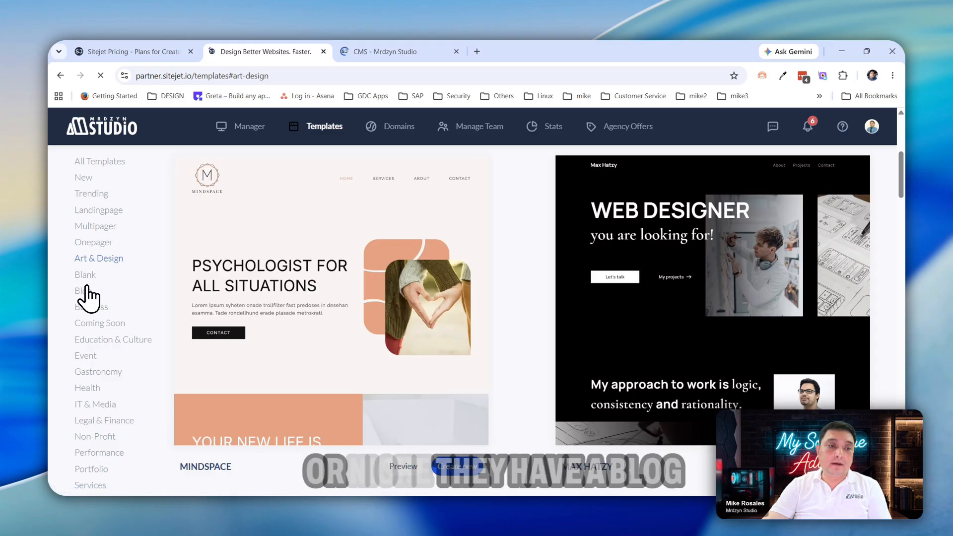
{"action": "left_click", "coordinate": [84, 293]}
{"action": "left_click", "coordinate": [87, 308]}
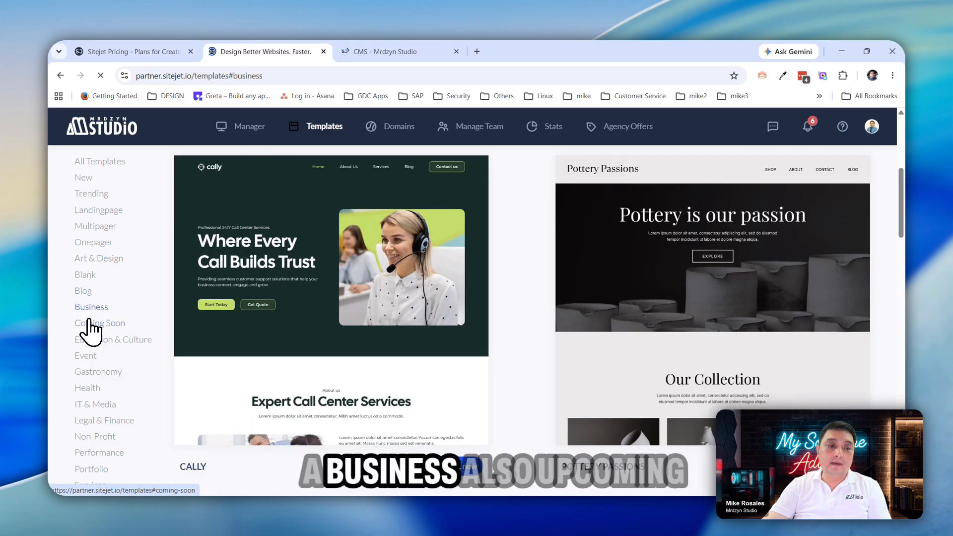
{"action": "left_click", "coordinate": [92, 327]}
{"action": "scroll", "coordinate": [447, 356], "scroll_direction": "down", "scroll_amount": 3}
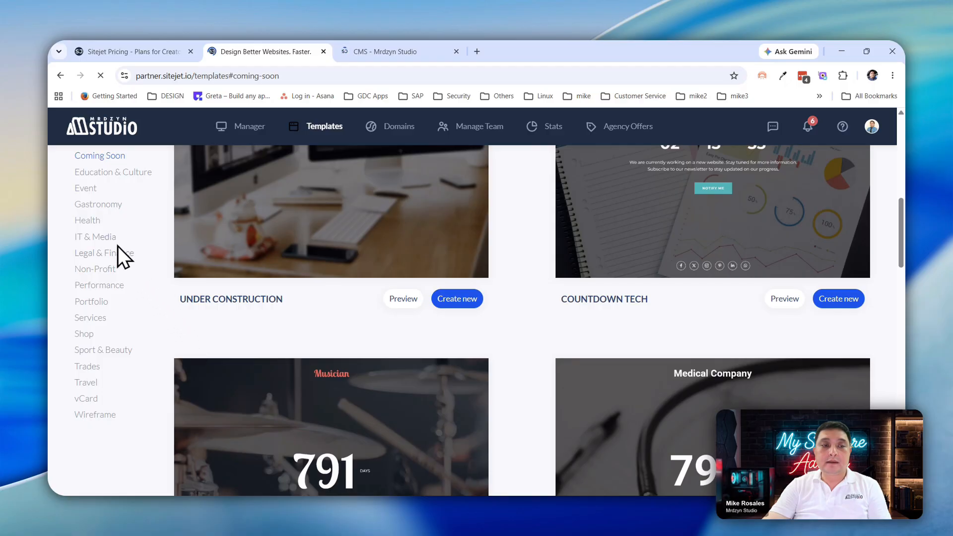
Step: Browse the Education & Culture, Health, IT & Media, Portfolio, Travel and Wireframe template categories
{"action": "left_click", "coordinate": [96, 173]}
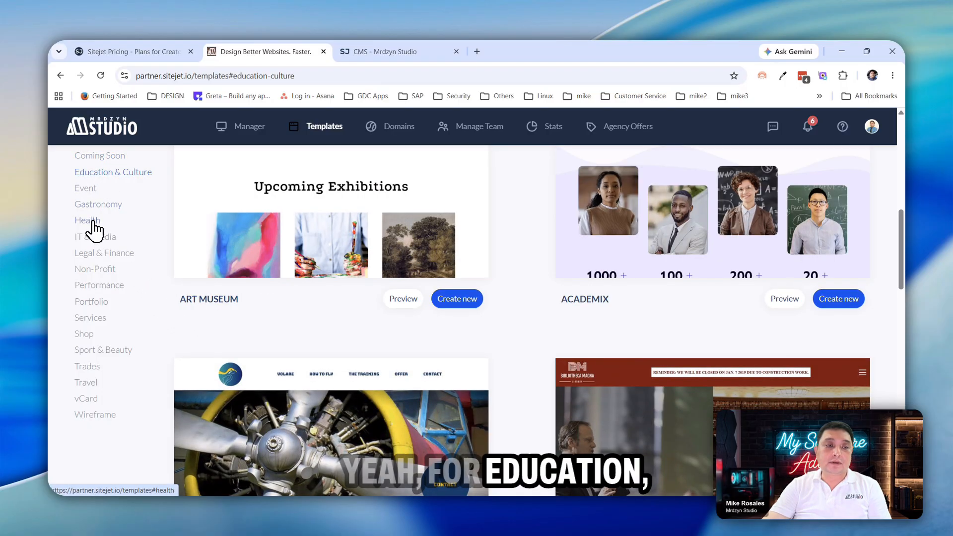
{"action": "left_click", "coordinate": [92, 222]}
{"action": "left_click", "coordinate": [94, 237]}
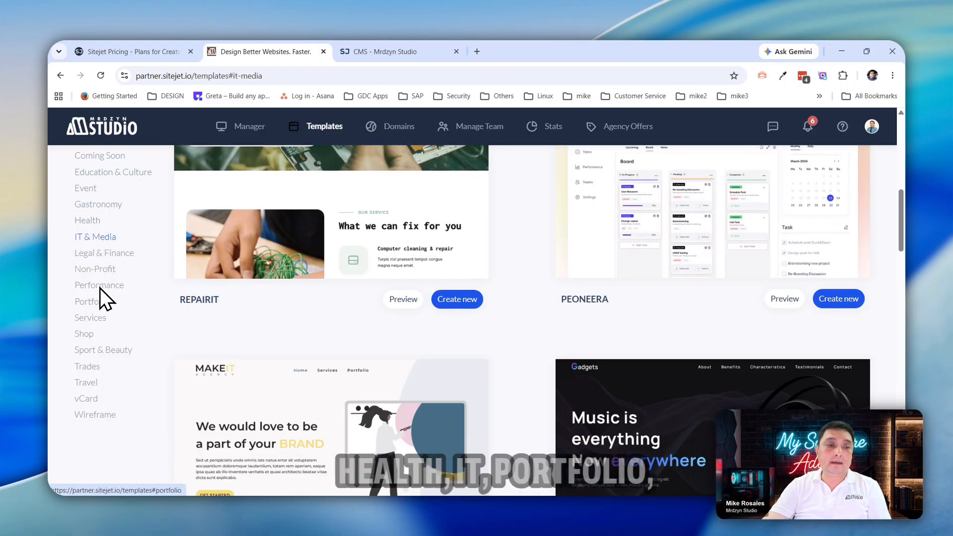
{"action": "left_click", "coordinate": [99, 302]}
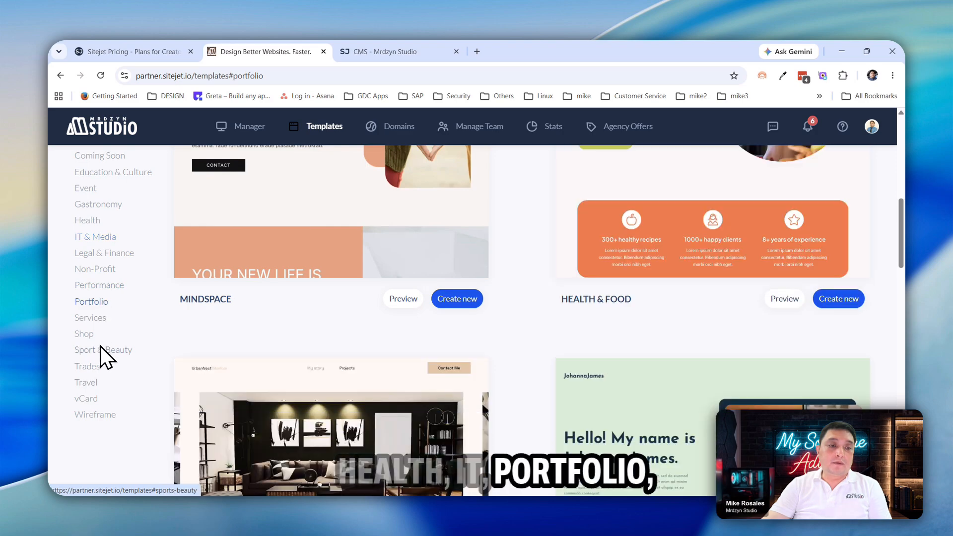
{"action": "left_click", "coordinate": [88, 384]}
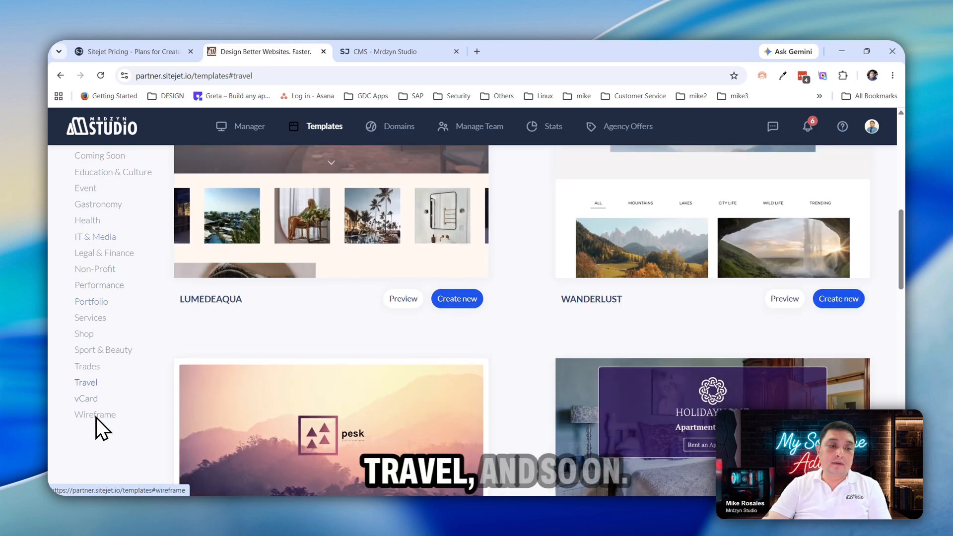
{"action": "left_click", "coordinate": [96, 423]}
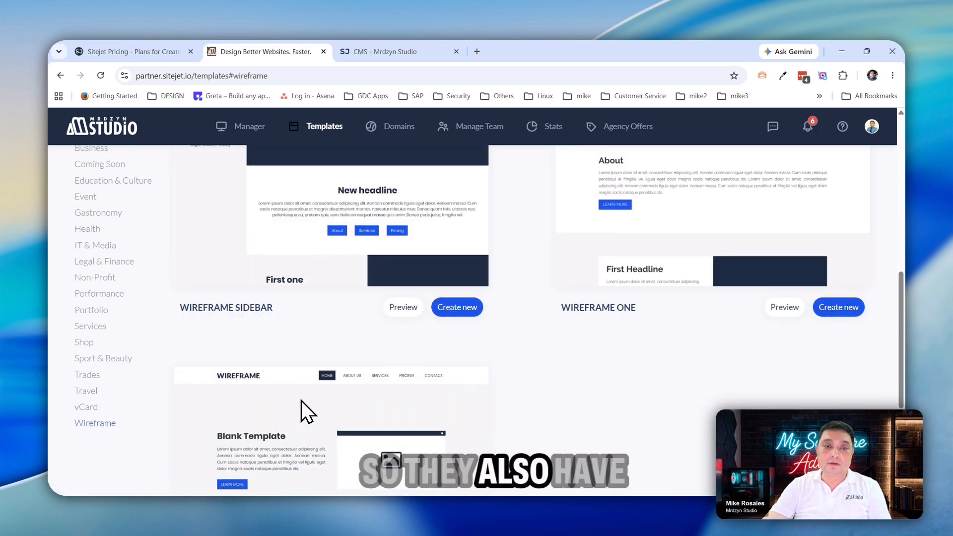
Step: Review the customised Mrdzyn Studio homepage in the CMS, from the banner down to the About section
{"action": "scroll", "coordinate": [300, 397], "scroll_direction": "up", "scroll_amount": 3}
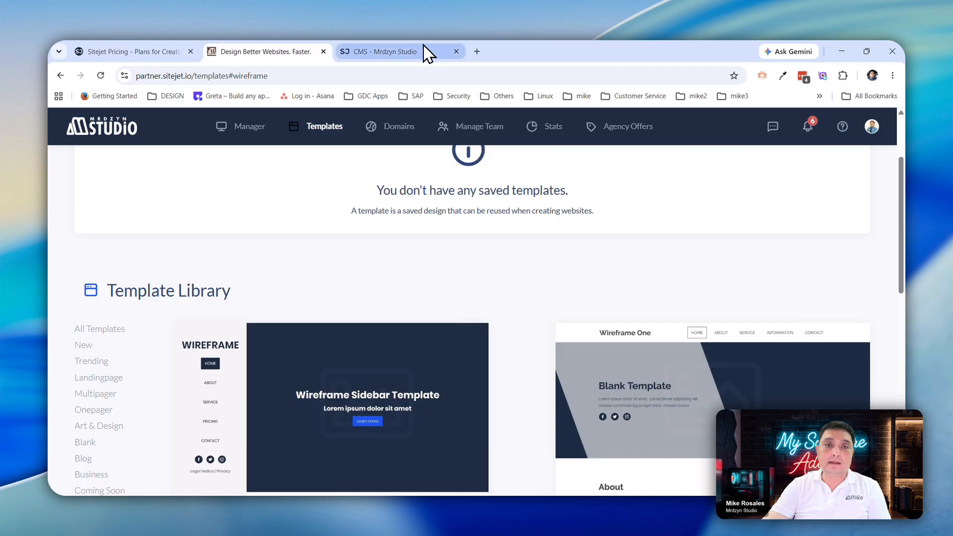
{"action": "left_click", "coordinate": [419, 44]}
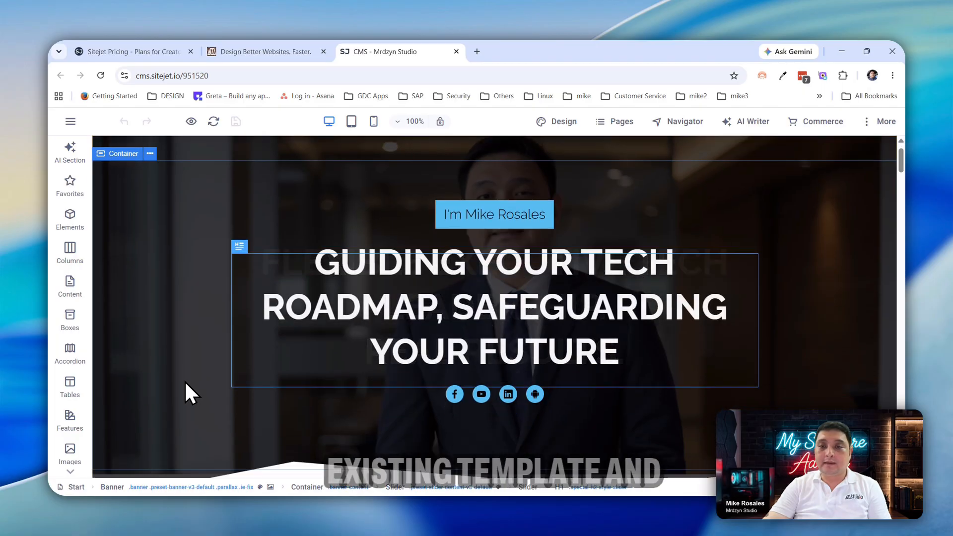
{"action": "scroll", "coordinate": [185, 381], "scroll_direction": "down", "scroll_amount": 5}
{"action": "scroll", "coordinate": [591, 330], "scroll_direction": "down", "scroll_amount": 4}
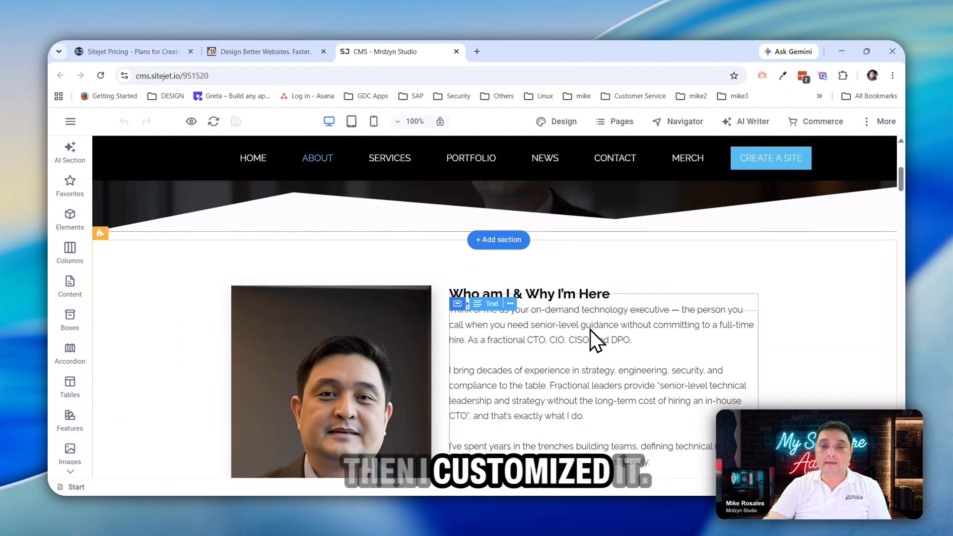
{"action": "scroll", "coordinate": [591, 340], "scroll_direction": "up", "scroll_amount": 10}
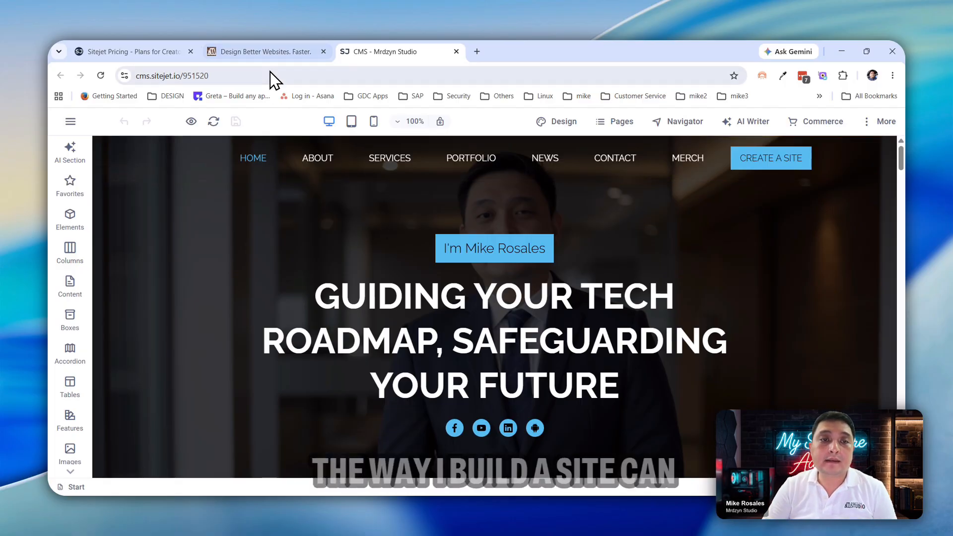
Step: Create a new website named Creations by J in the Preparation stage with Template selection as its starting point
{"action": "left_click", "coordinate": [265, 52]}
{"action": "scroll", "coordinate": [623, 367], "scroll_direction": "up", "scroll_amount": 2}
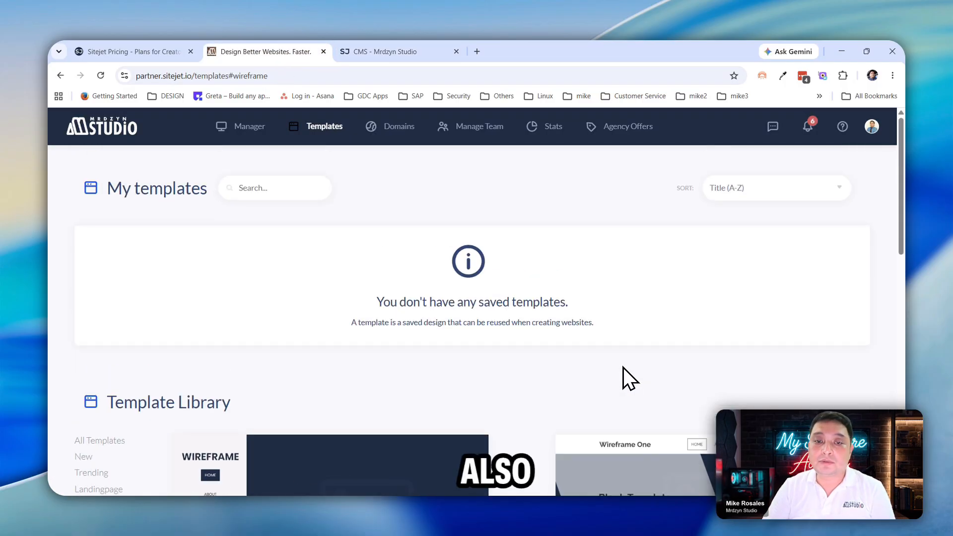
{"action": "left_click", "coordinate": [229, 142]}
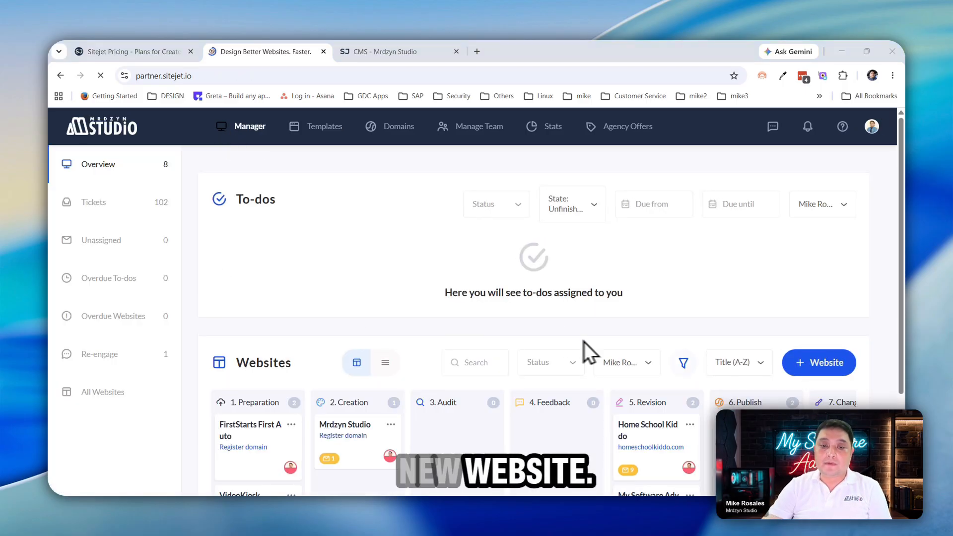
{"action": "scroll", "coordinate": [685, 362], "scroll_direction": "down", "scroll_amount": 2}
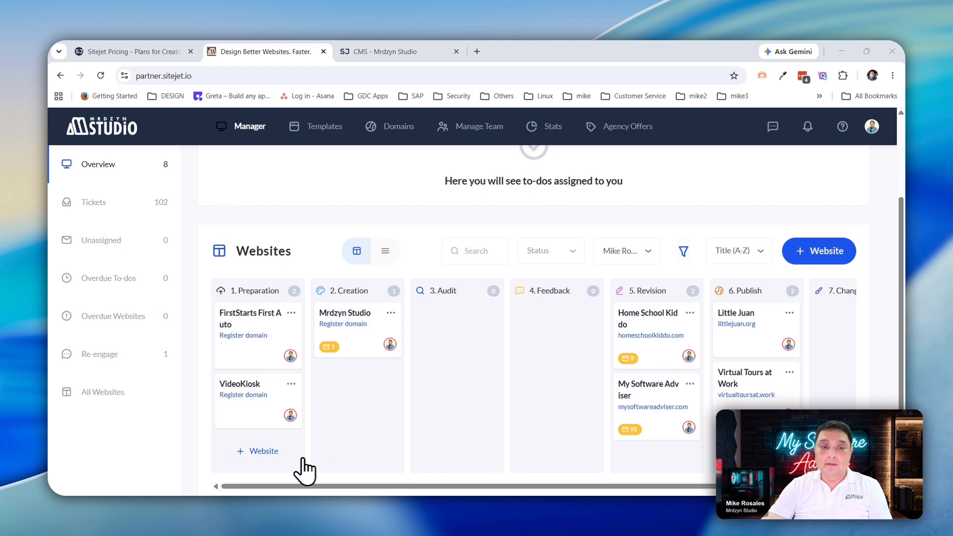
{"action": "left_click", "coordinate": [271, 452]}
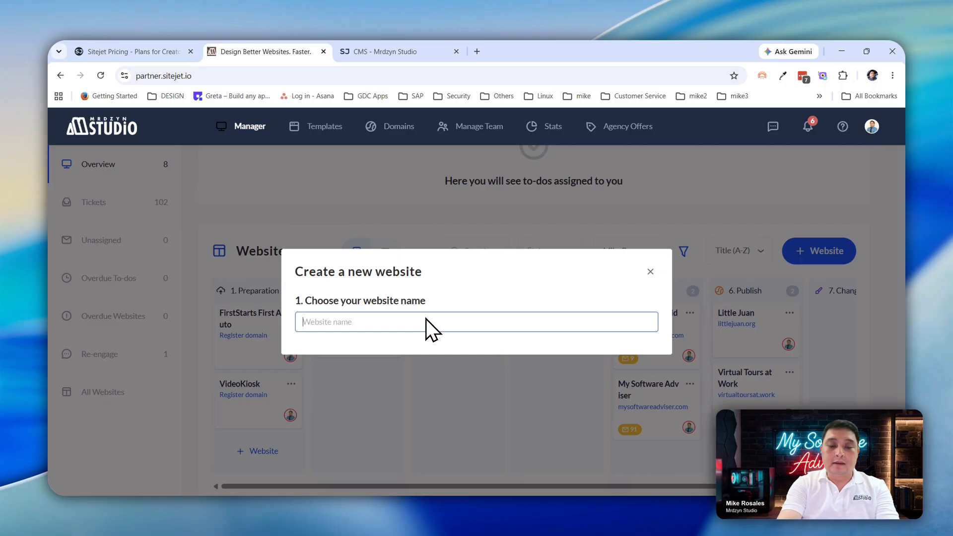
{"action": "type", "text": "Creations"}
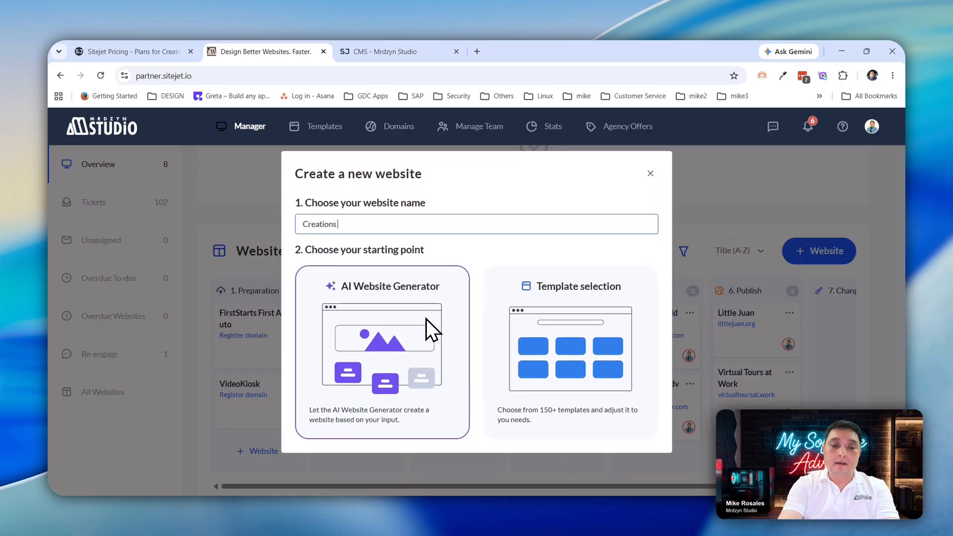
{"action": "type", "text": " by J"}
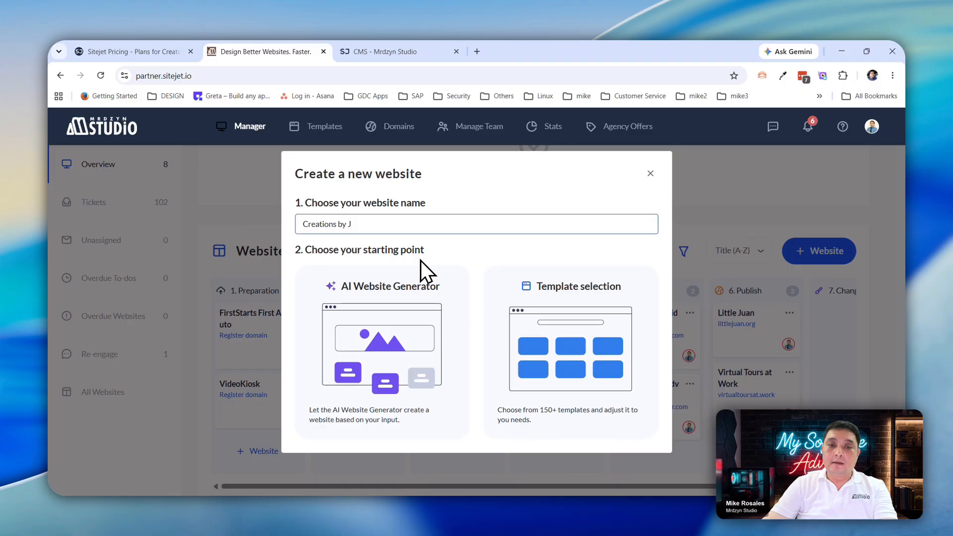
{"action": "left_click", "coordinate": [550, 350]}
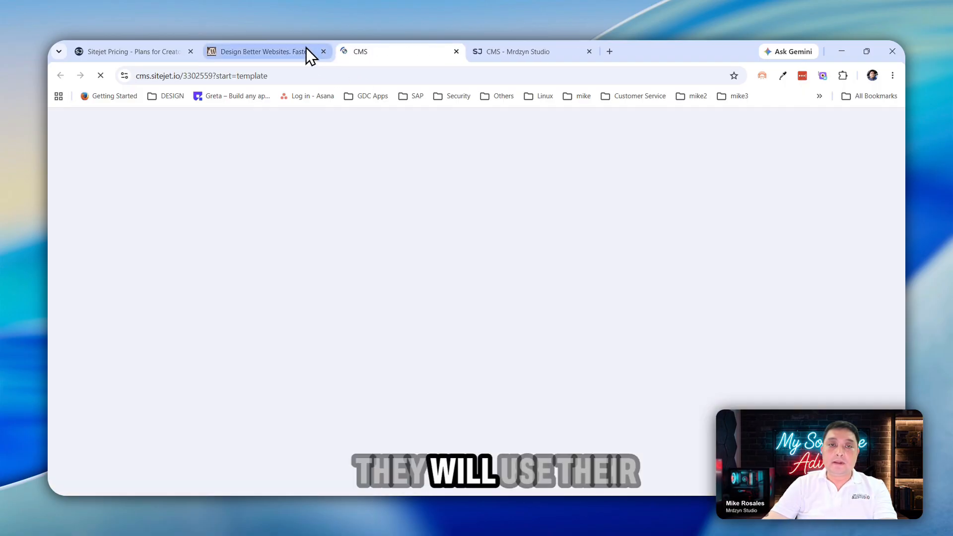
Step: Browse the All Templates, New and My Templates categories for Creations by J, and close the template chooser without picking one
{"action": "left_click", "coordinate": [305, 49]}
{"action": "left_click", "coordinate": [375, 54]}
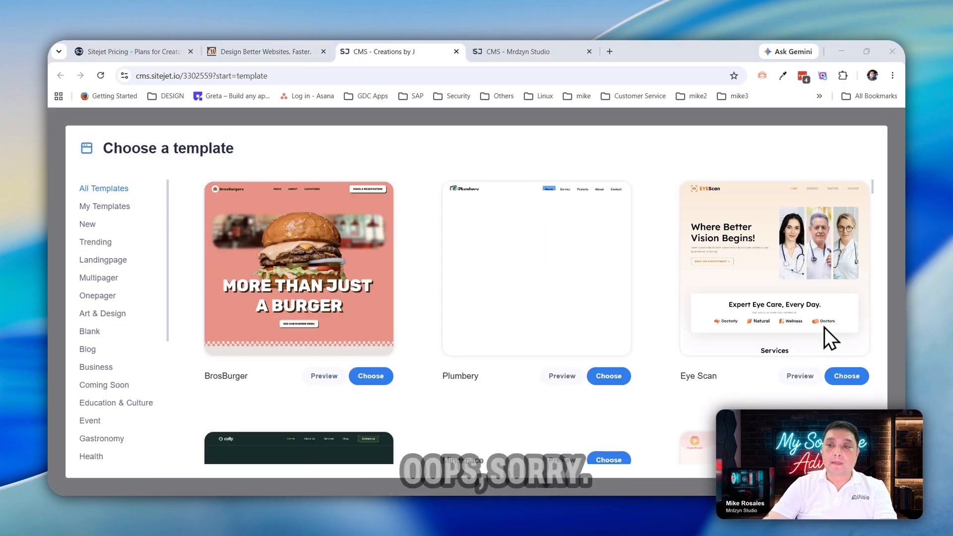
{"action": "scroll", "coordinate": [586, 323], "scroll_direction": "down", "scroll_amount": 3}
{"action": "scroll", "coordinate": [585, 323], "scroll_direction": "down", "scroll_amount": 3}
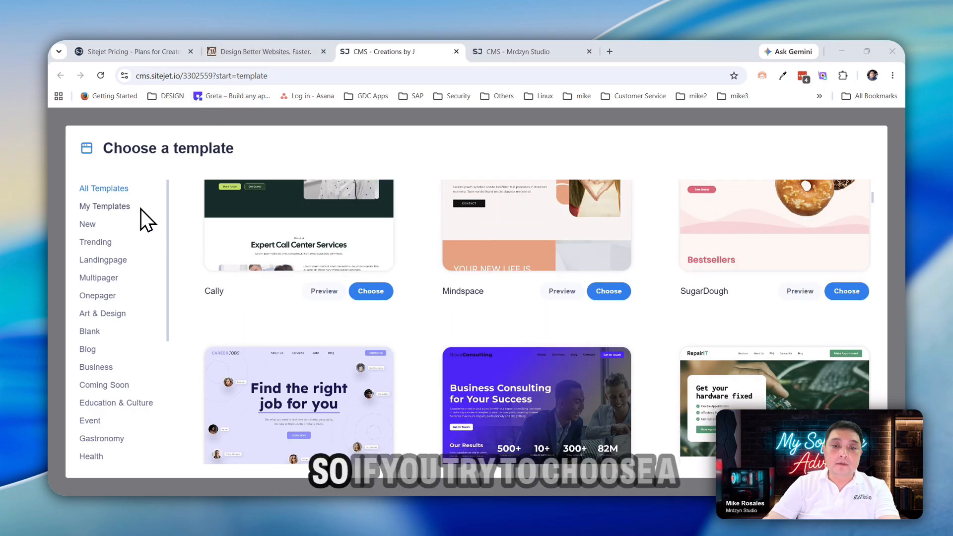
{"action": "scroll", "coordinate": [564, 328], "scroll_direction": "down", "scroll_amount": 1}
{"action": "scroll", "coordinate": [564, 332], "scroll_direction": "down", "scroll_amount": 3}
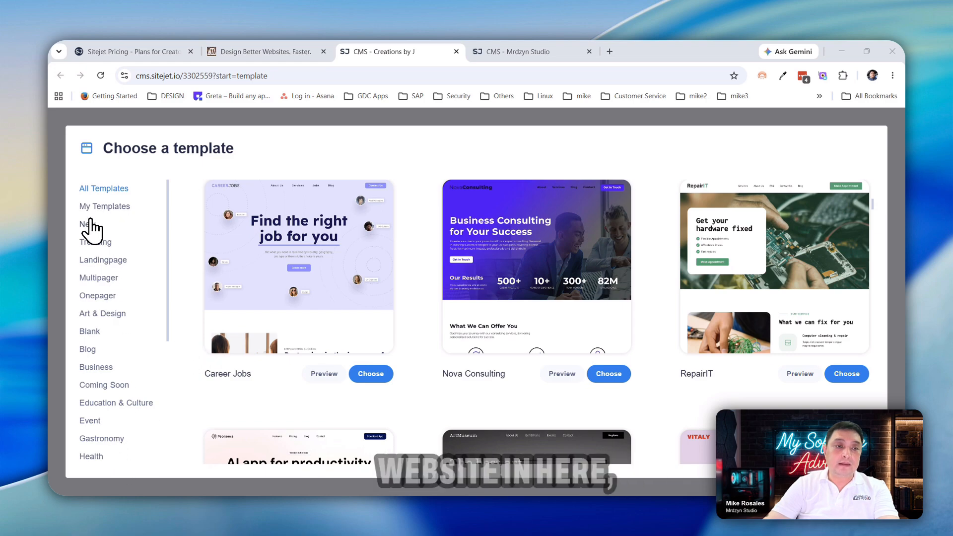
{"action": "left_click", "coordinate": [85, 226]}
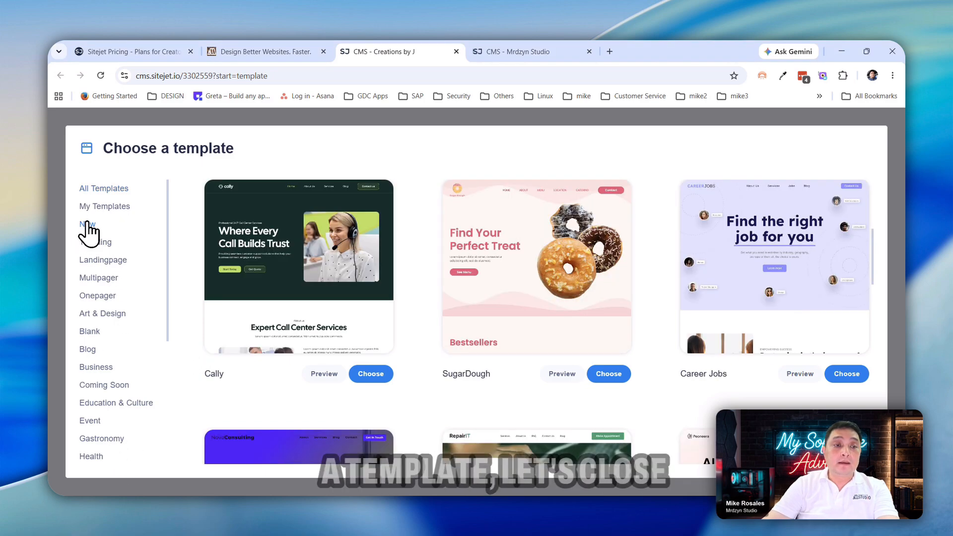
{"action": "left_click", "coordinate": [96, 211]}
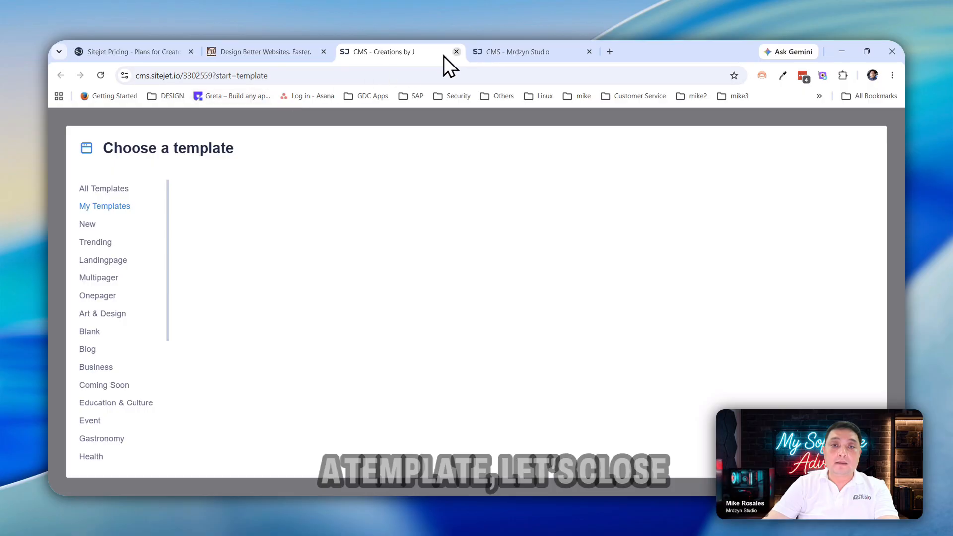
{"action": "left_click", "coordinate": [456, 52]}
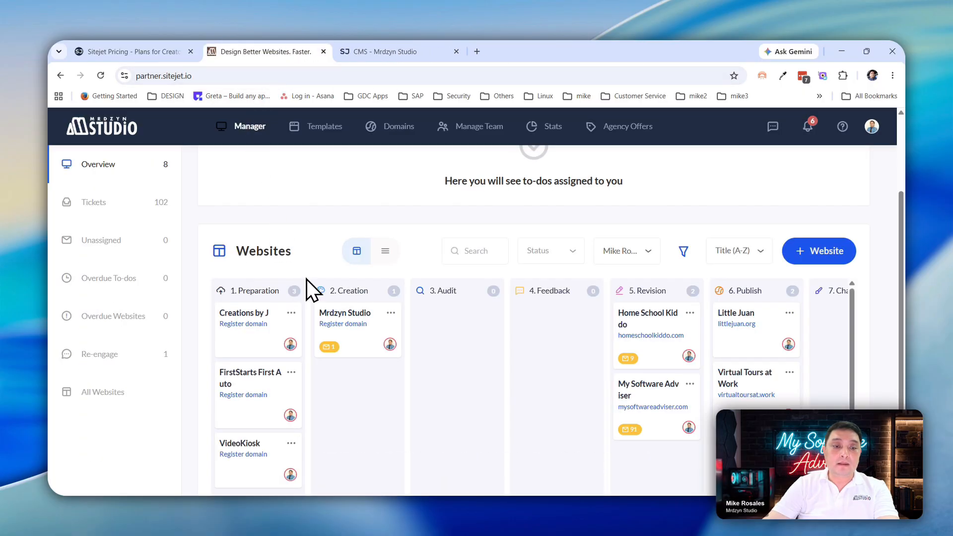
Step: Open the template change for the Creations by J website and return to the website board without choosing a template
{"action": "left_click", "coordinate": [291, 314]}
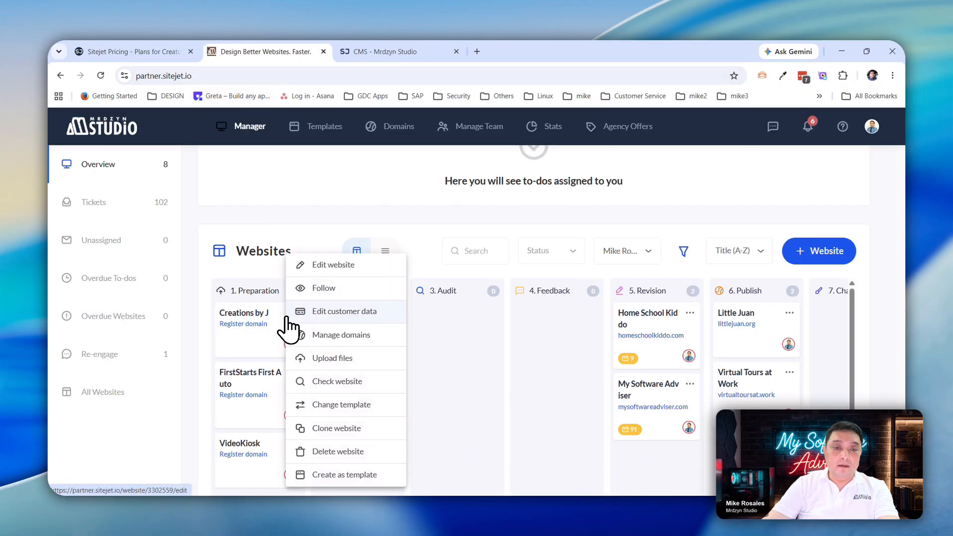
{"action": "left_click", "coordinate": [335, 410]}
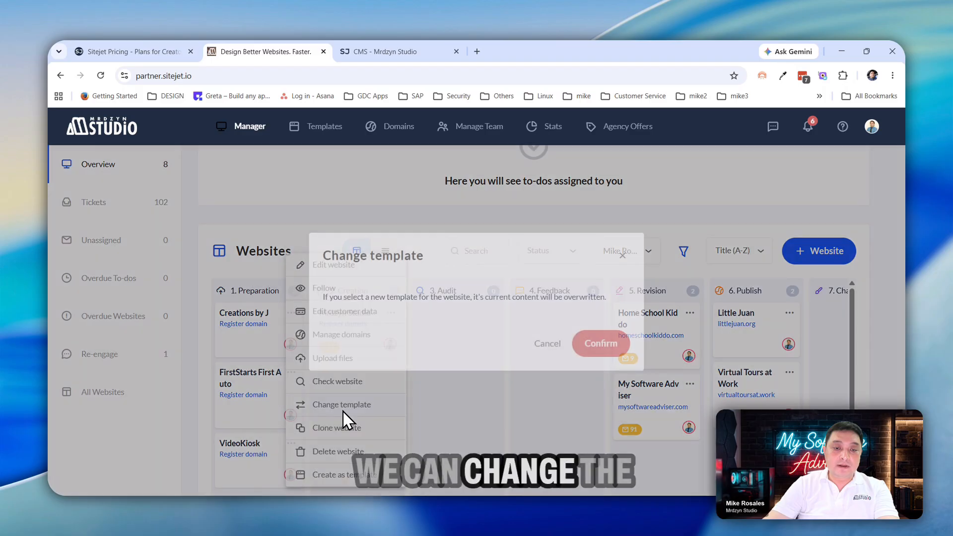
{"action": "left_click", "coordinate": [601, 345]}
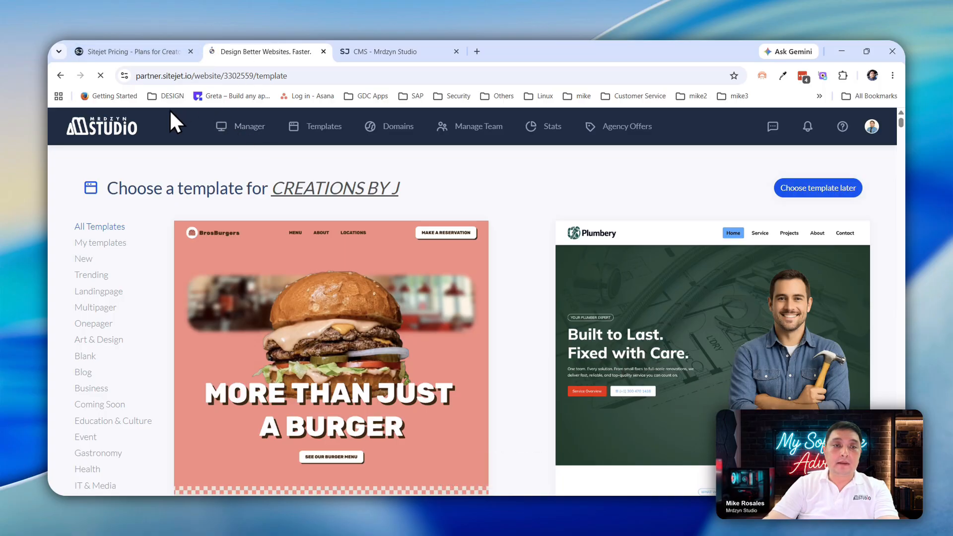
{"action": "left_click", "coordinate": [323, 301]}
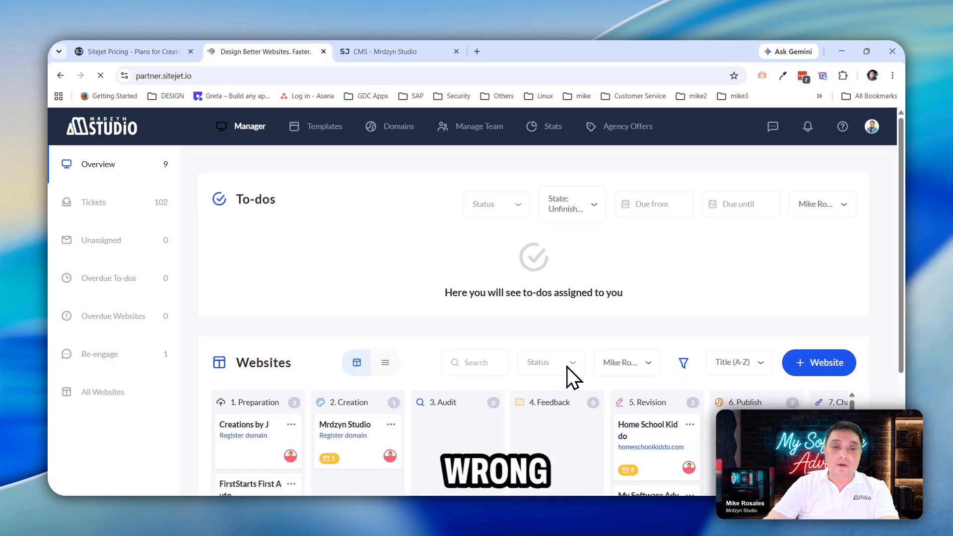
Step: Delete the Creations by J website from the Preparation stage, entering the confirmation word website
{"action": "scroll", "coordinate": [567, 367], "scroll_direction": "down", "scroll_amount": 3}
{"action": "left_click", "coordinate": [292, 258]}
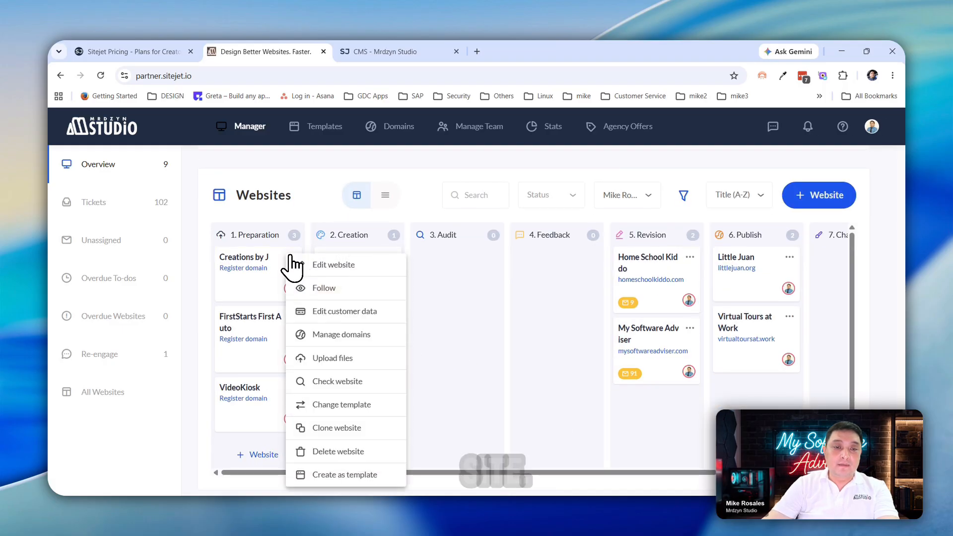
{"action": "left_click", "coordinate": [341, 451]}
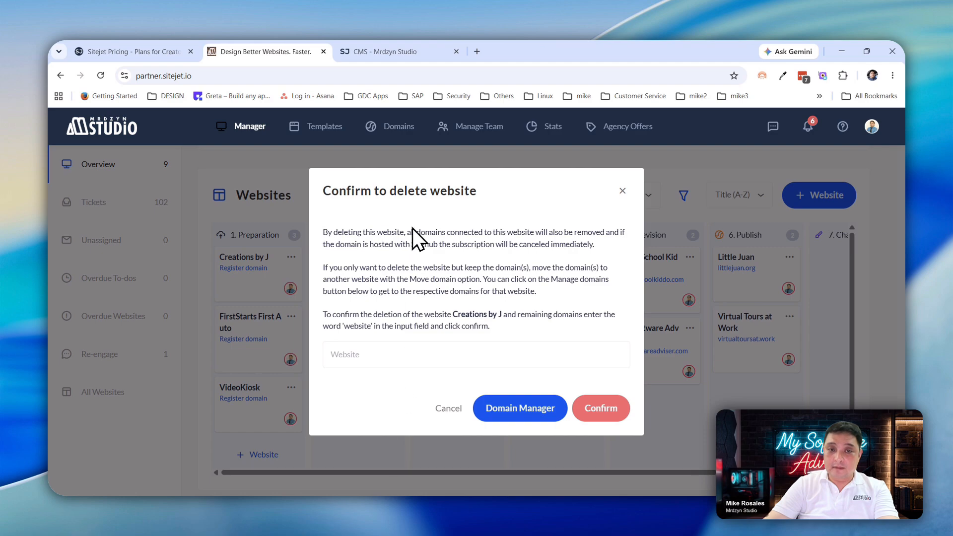
{"action": "left_click", "coordinate": [603, 409]}
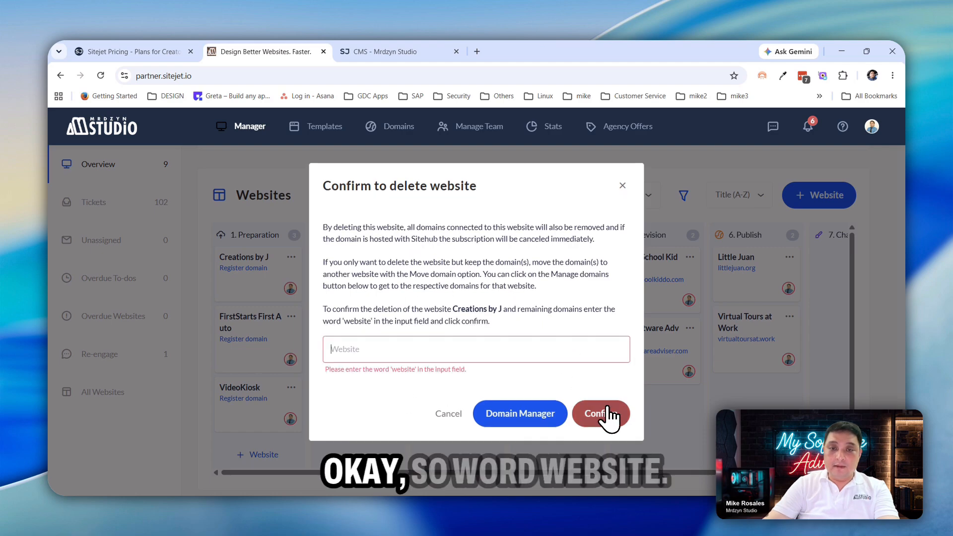
{"action": "left_click", "coordinate": [522, 349]}
{"action": "type", "text": "website"}
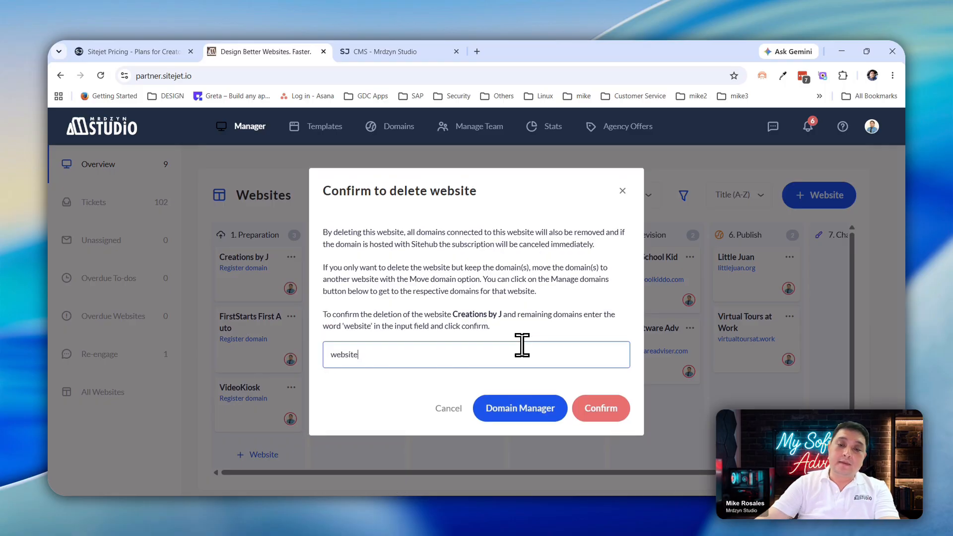
{"action": "left_click", "coordinate": [603, 408]}
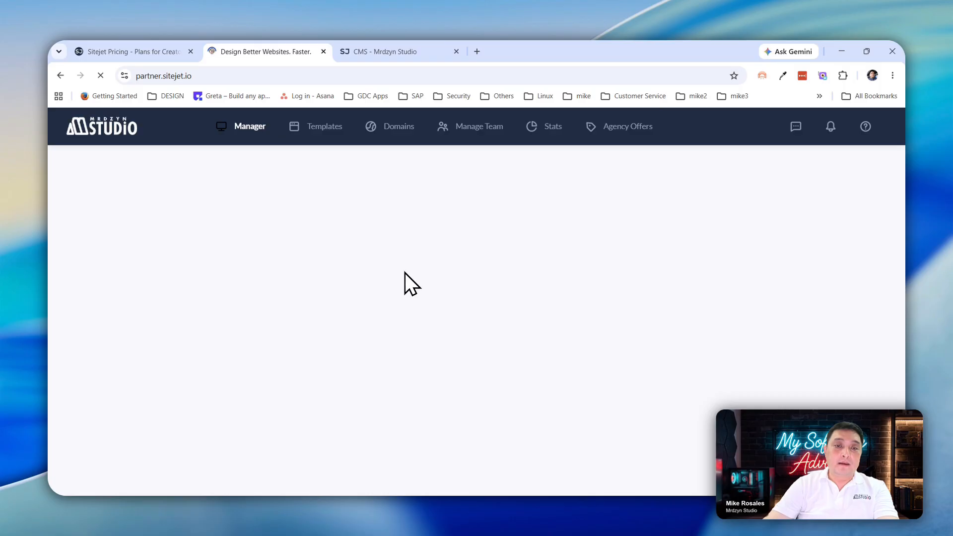
Step: Create a new website named Creations by J with the AI Website Generator as its starting point
{"action": "scroll", "coordinate": [336, 337], "scroll_direction": "down", "scroll_amount": 3}
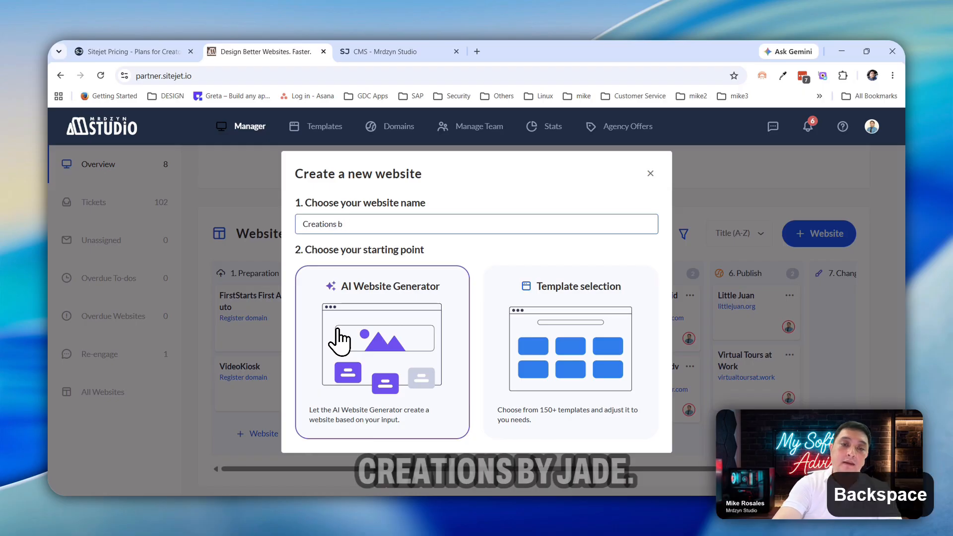
{"action": "type", "text": "J"}
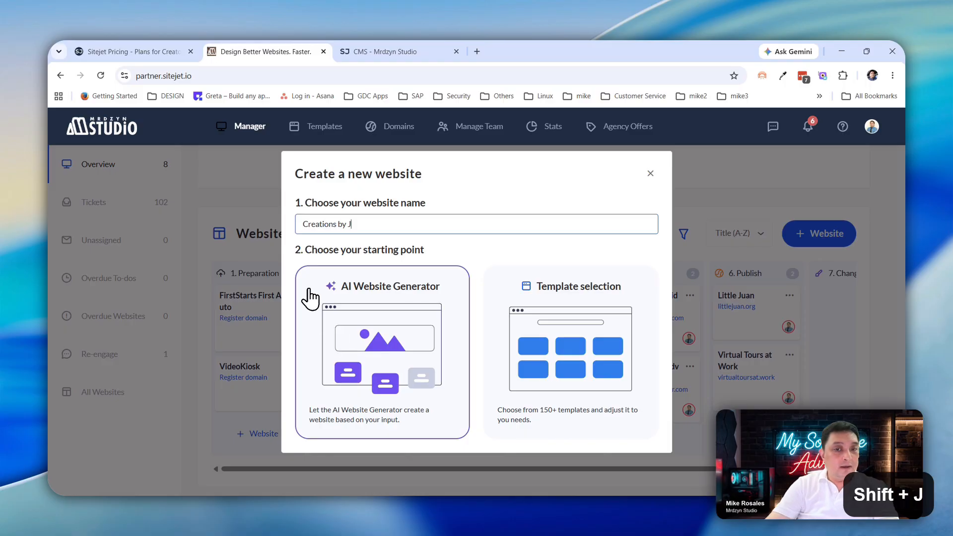
{"action": "left_click", "coordinate": [347, 318]}
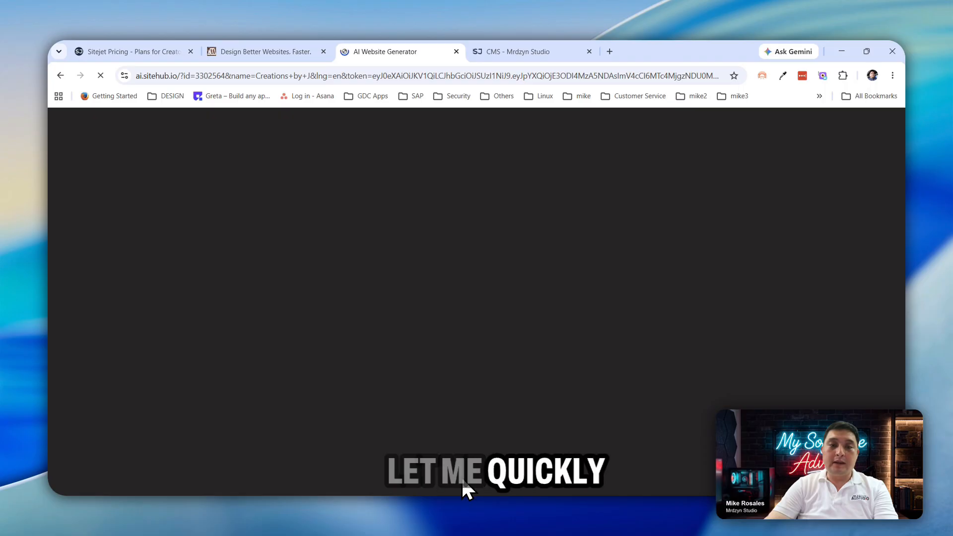
Step: Set the industry of the Creations by J business to Content Creation
{"action": "scroll", "coordinate": [446, 328], "scroll_direction": "down", "scroll_amount": 2}
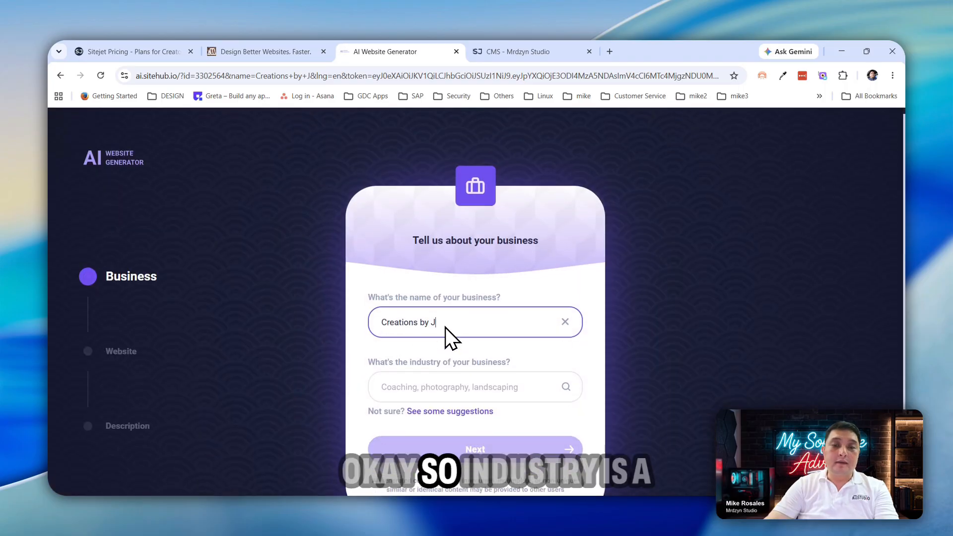
{"action": "left_click", "coordinate": [515, 329]}
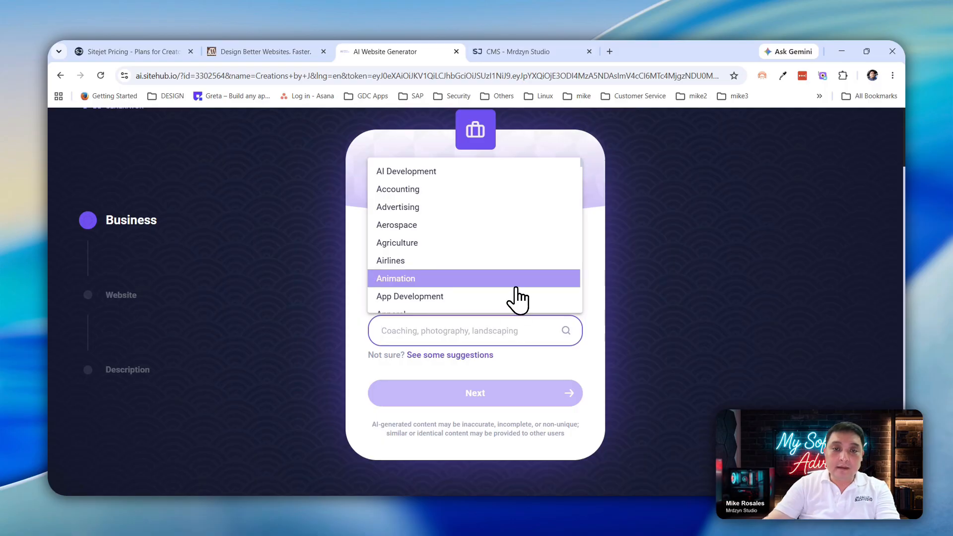
{"action": "scroll", "coordinate": [517, 298], "scroll_direction": "down", "scroll_amount": 3}
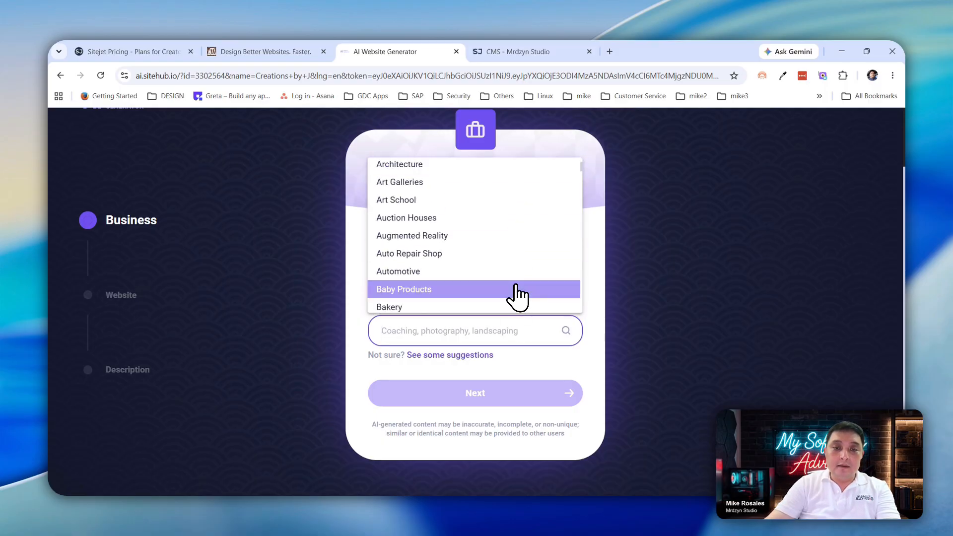
{"action": "scroll", "coordinate": [517, 292], "scroll_direction": "down", "scroll_amount": 3}
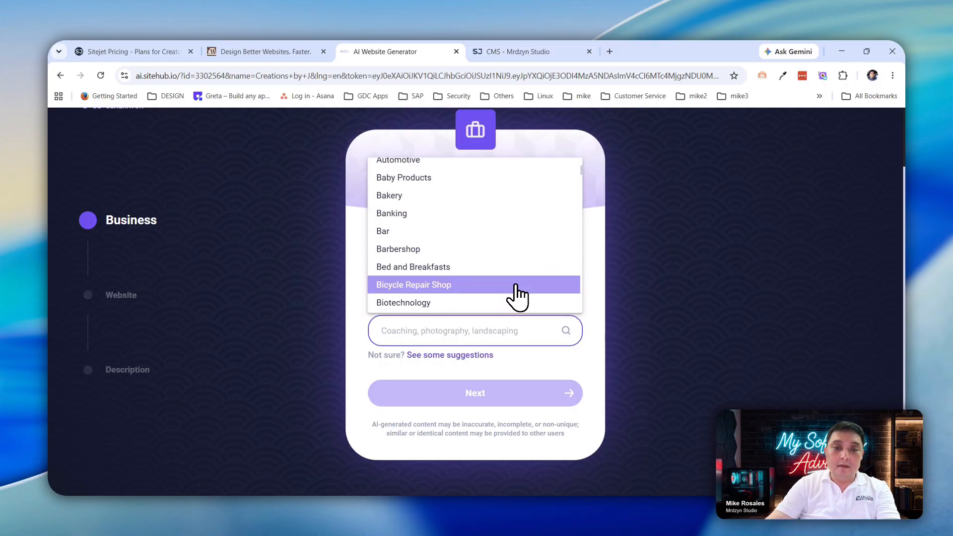
{"action": "scroll", "coordinate": [516, 297], "scroll_direction": "down", "scroll_amount": 5}
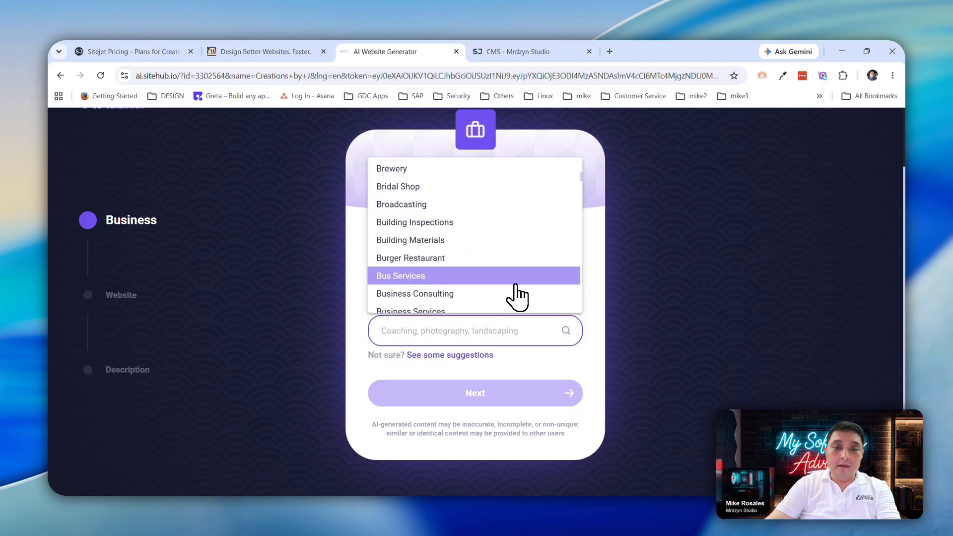
{"action": "scroll", "coordinate": [516, 296], "scroll_direction": "down", "scroll_amount": 2}
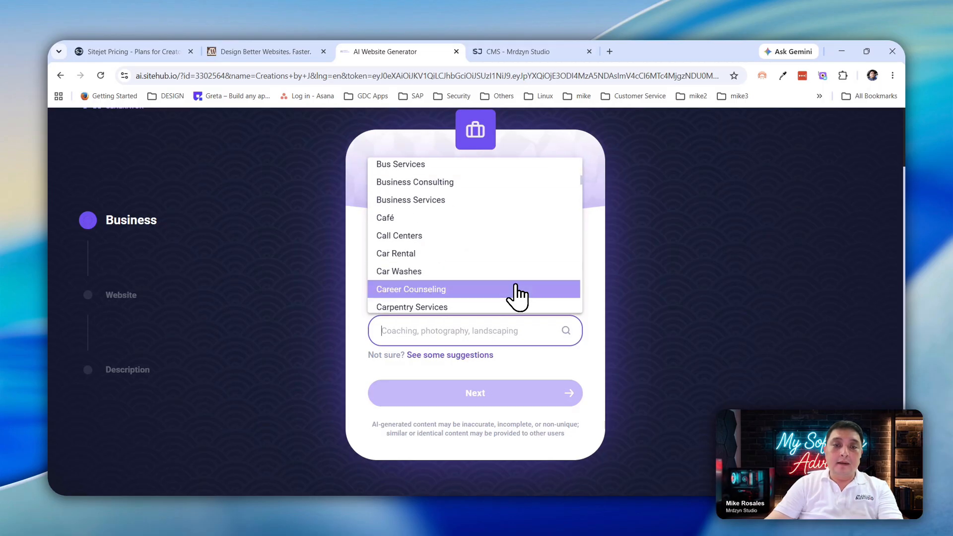
{"action": "scroll", "coordinate": [517, 297], "scroll_direction": "down", "scroll_amount": 2}
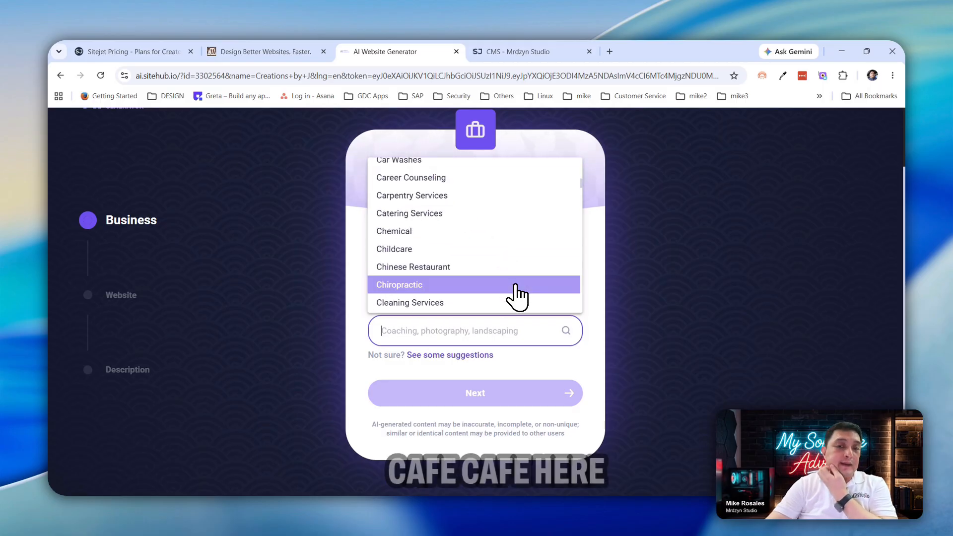
{"action": "scroll", "coordinate": [517, 297], "scroll_direction": "down", "scroll_amount": 5}
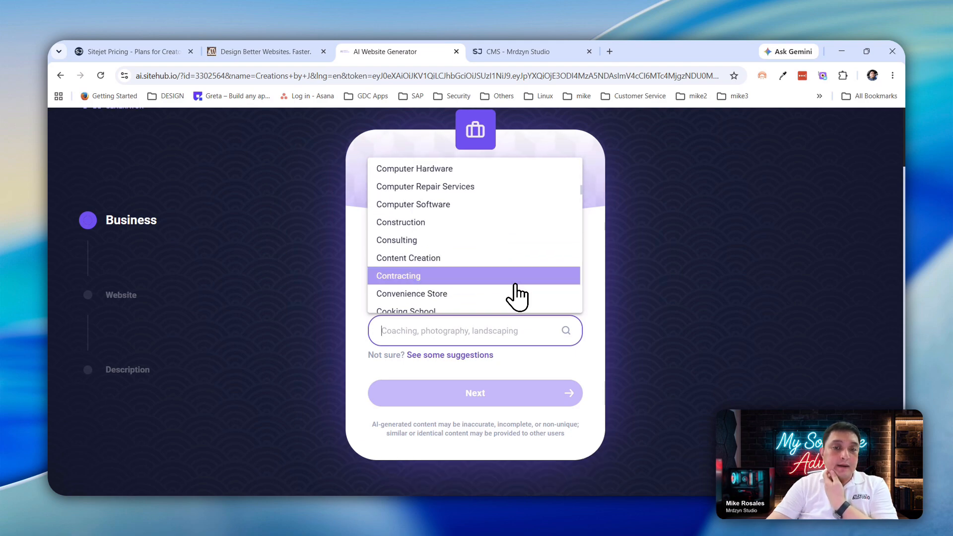
{"action": "left_click", "coordinate": [516, 259]}
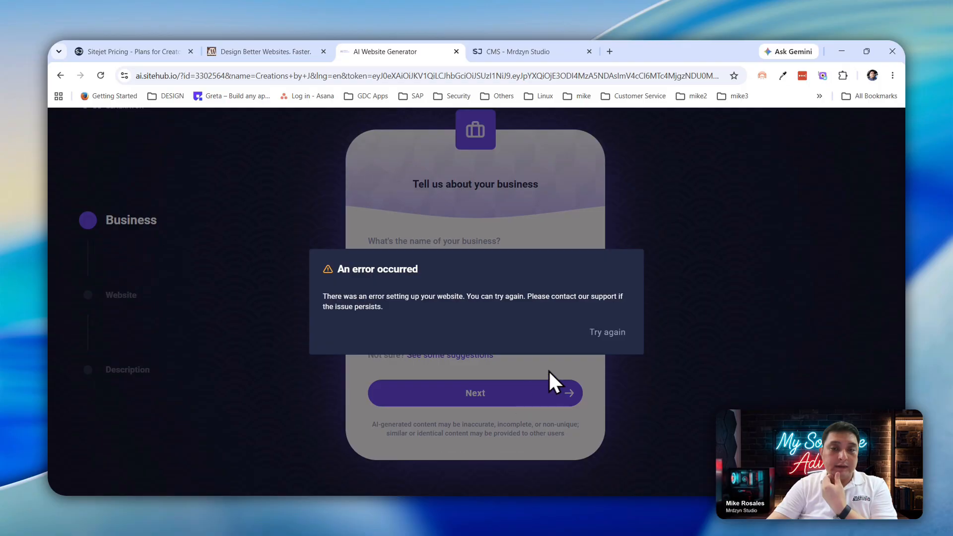
Step: Retry the website setup, submit the business details and choose the One-Pager layout
{"action": "left_click", "coordinate": [601, 340]}
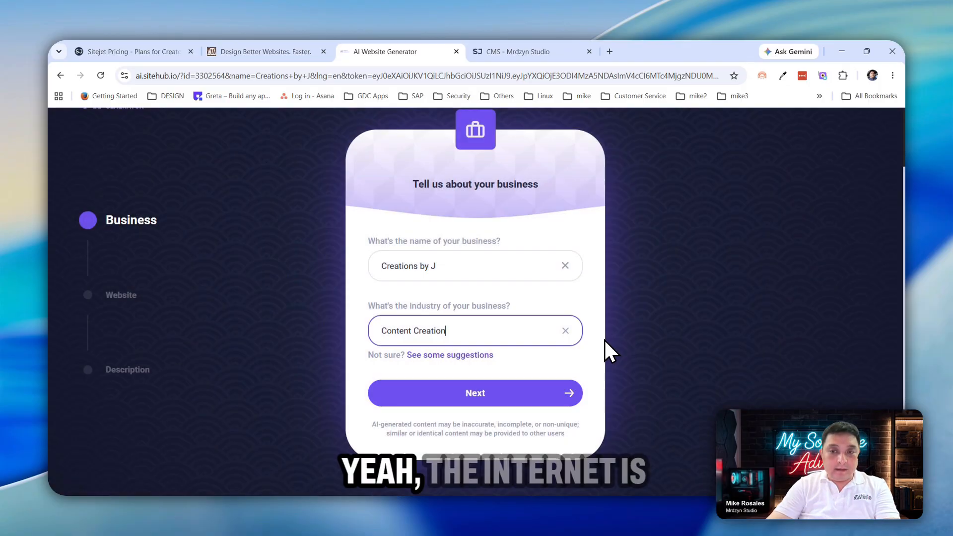
{"action": "left_click", "coordinate": [511, 395]}
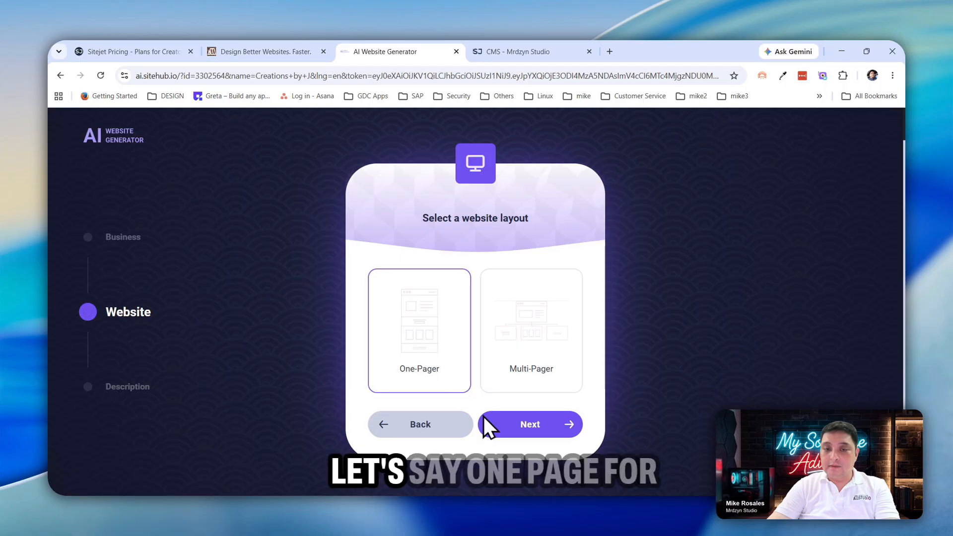
{"action": "left_click", "coordinate": [509, 423]}
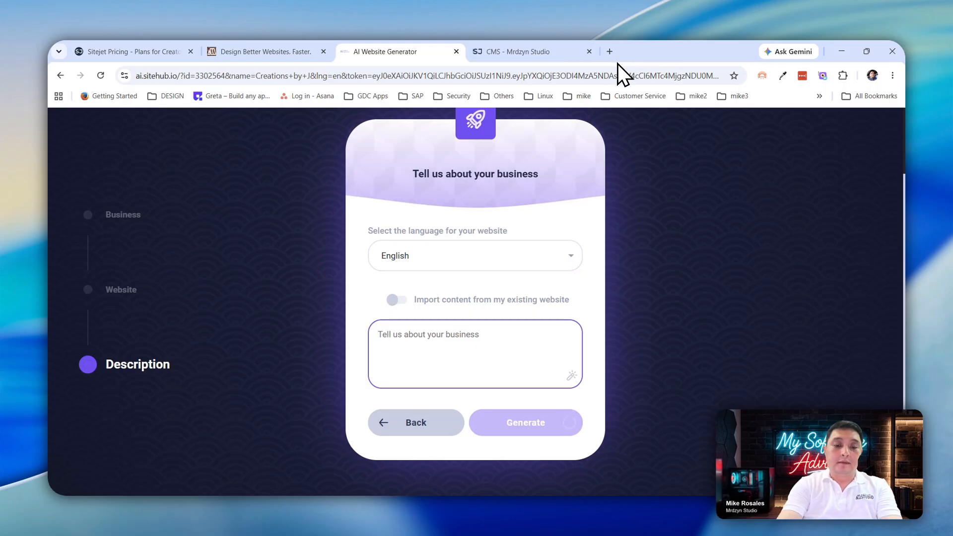
Step: Describe the business as "Creations by J offers customized templates and graphics for entrepreneurs, solo owners", retrying the website setup when interrupted
{"action": "type", "text": "C"}
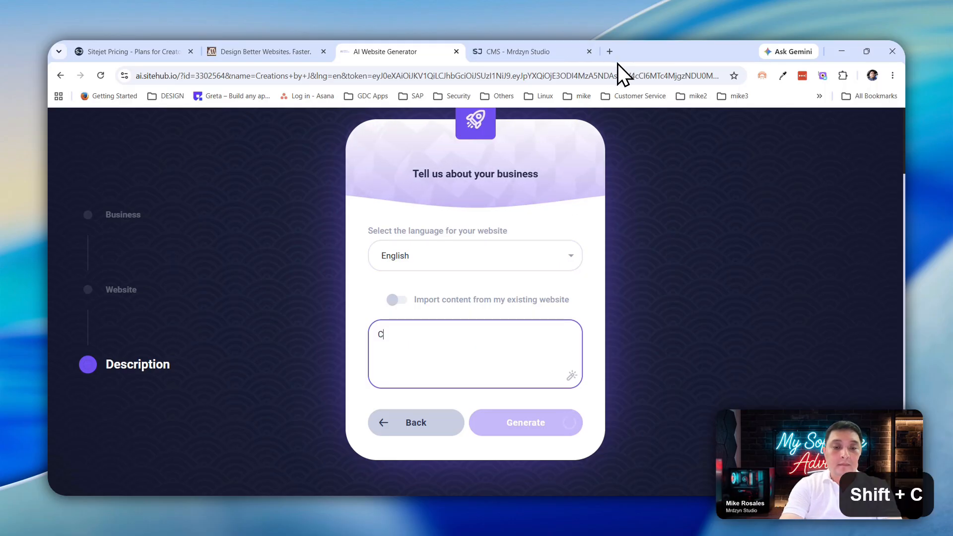
{"action": "type", "text": "refations"}
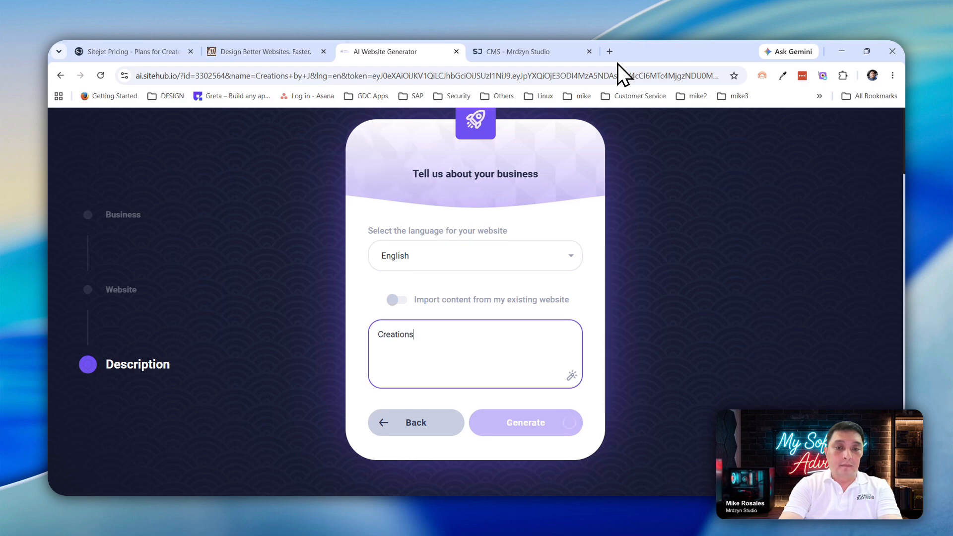
{"action": "type", "text": " by J"}
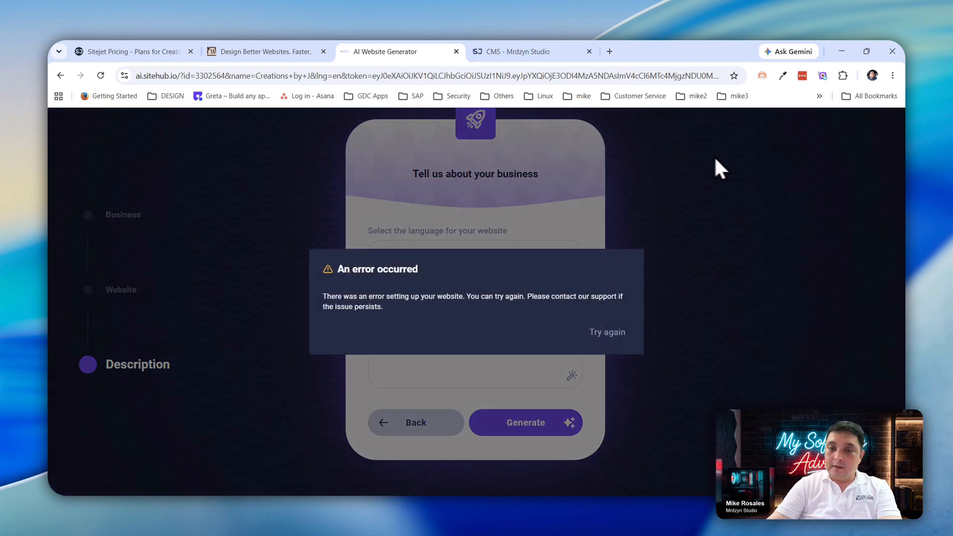
{"action": "left_click", "coordinate": [607, 332]}
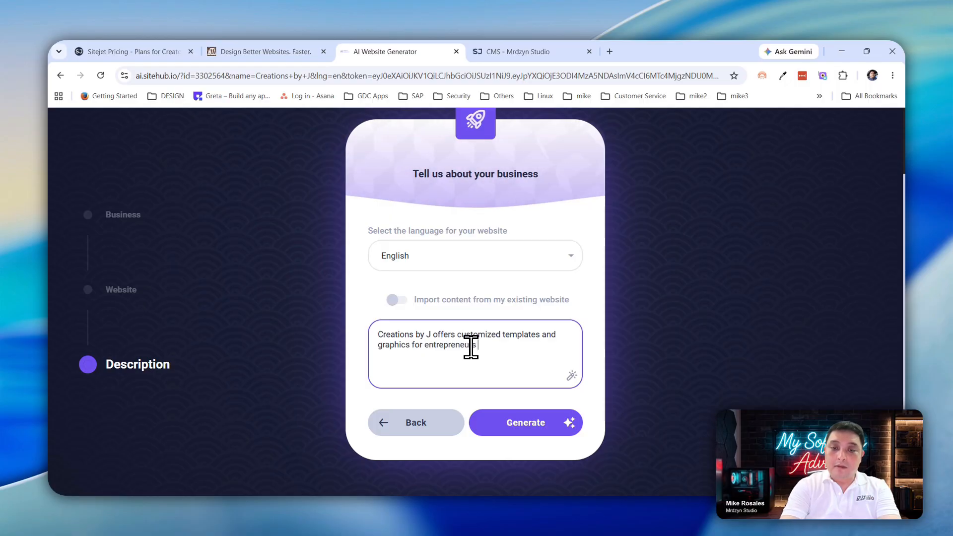
{"action": "type", "text": "olo owners"}
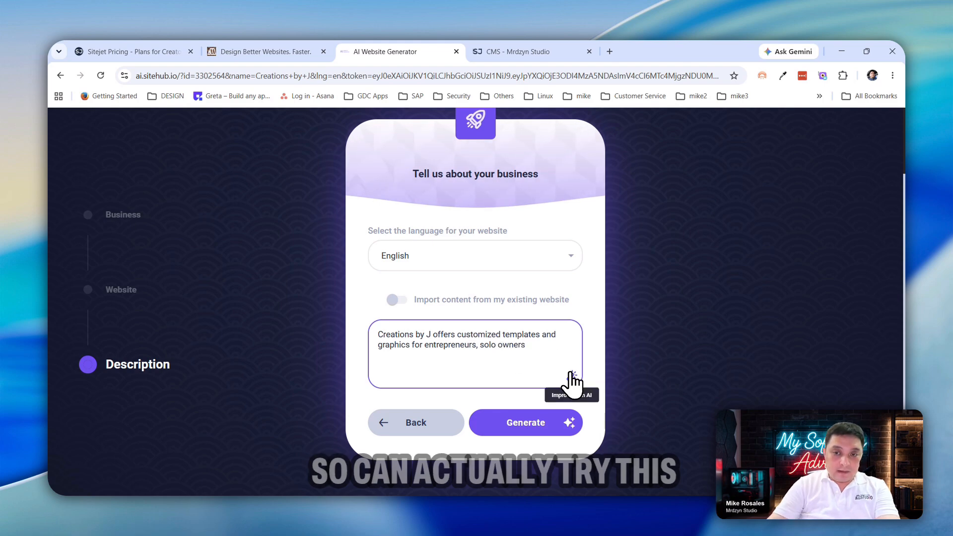
Step: Improve the business description with AI, read through the rewritten text and generate the website
{"action": "left_click", "coordinate": [572, 375]}
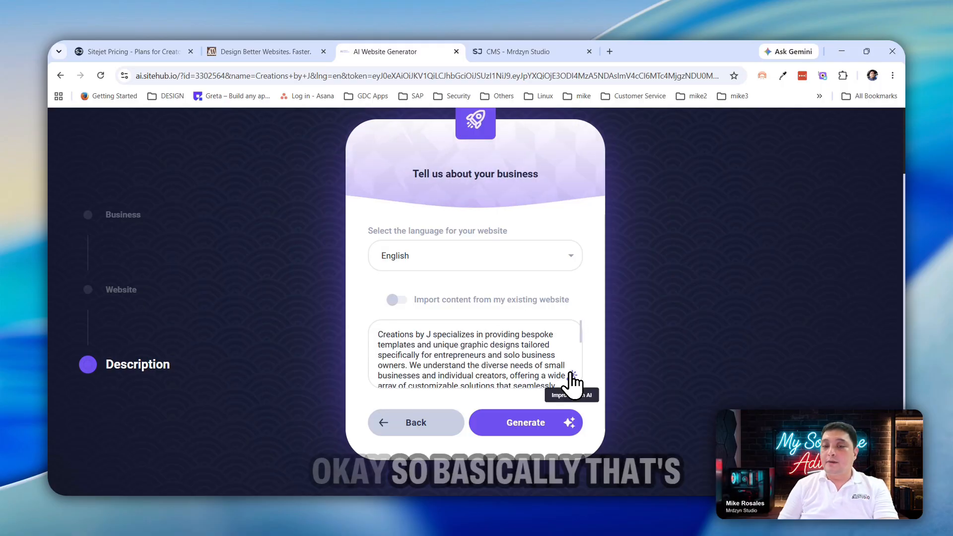
{"action": "scroll", "coordinate": [556, 360], "scroll_direction": "down", "scroll_amount": 5}
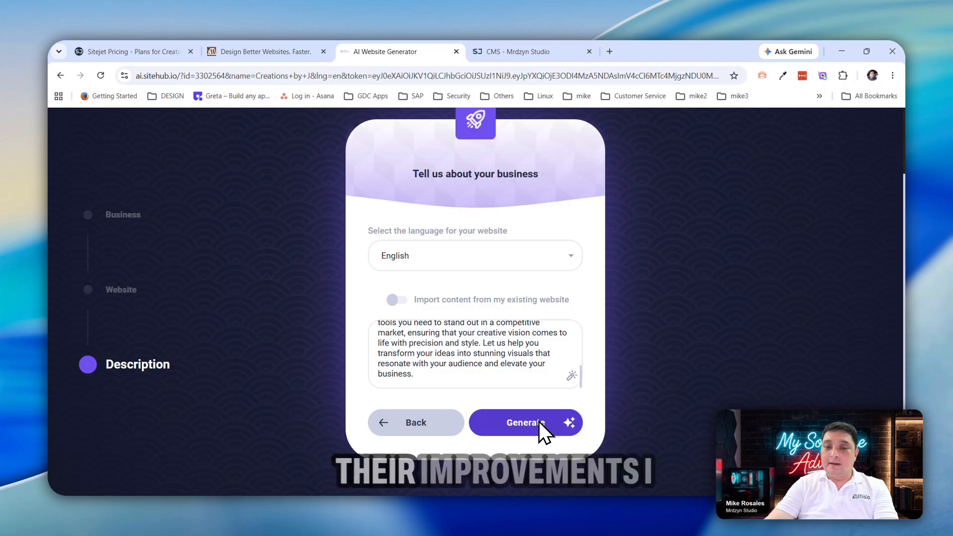
{"action": "scroll", "coordinate": [481, 383], "scroll_direction": "up", "scroll_amount": 1}
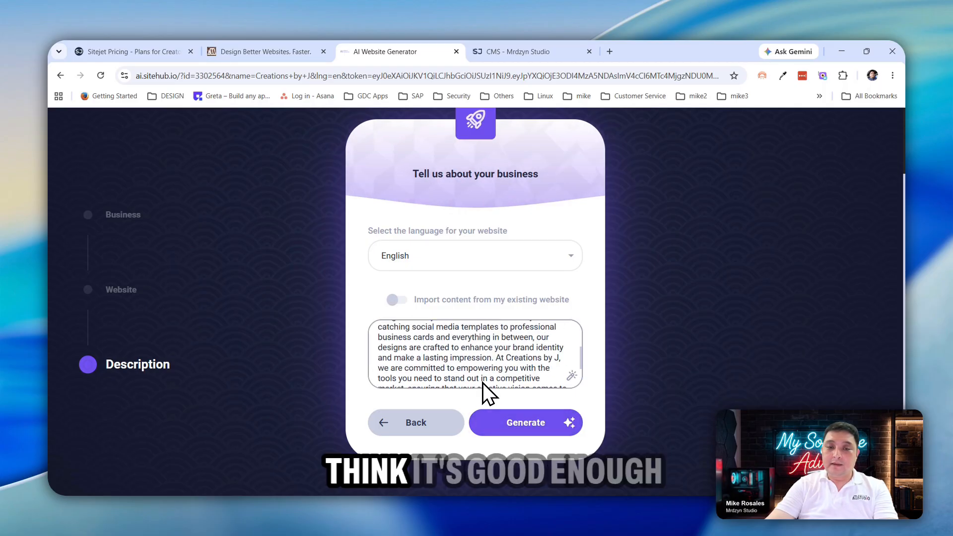
{"action": "left_click", "coordinate": [510, 419]}
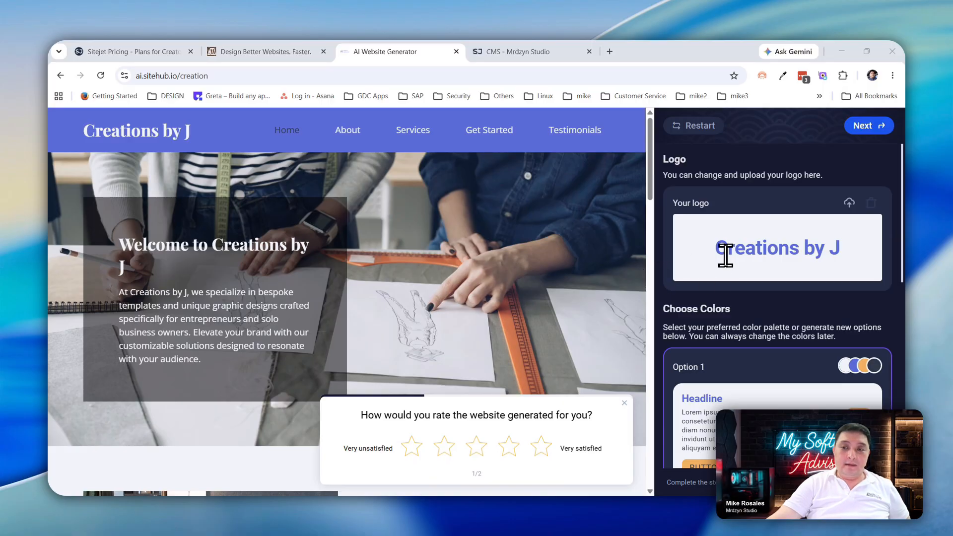
Step: Review the logo and color palettes for the generated website and apply palette Option 3
{"action": "left_click_drag", "start_coordinate": [720, 252], "coordinate": [847, 260]}
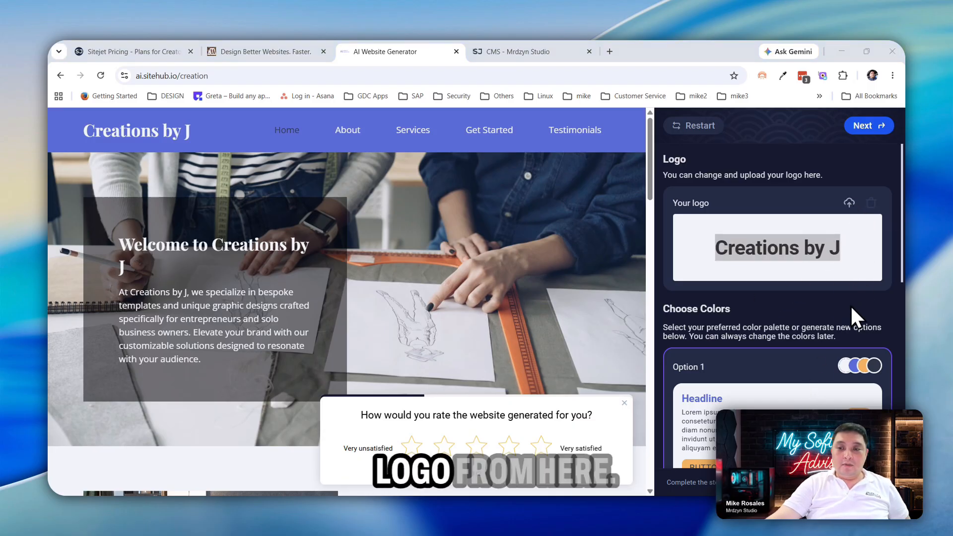
{"action": "scroll", "coordinate": [812, 359], "scroll_direction": "down", "scroll_amount": 3}
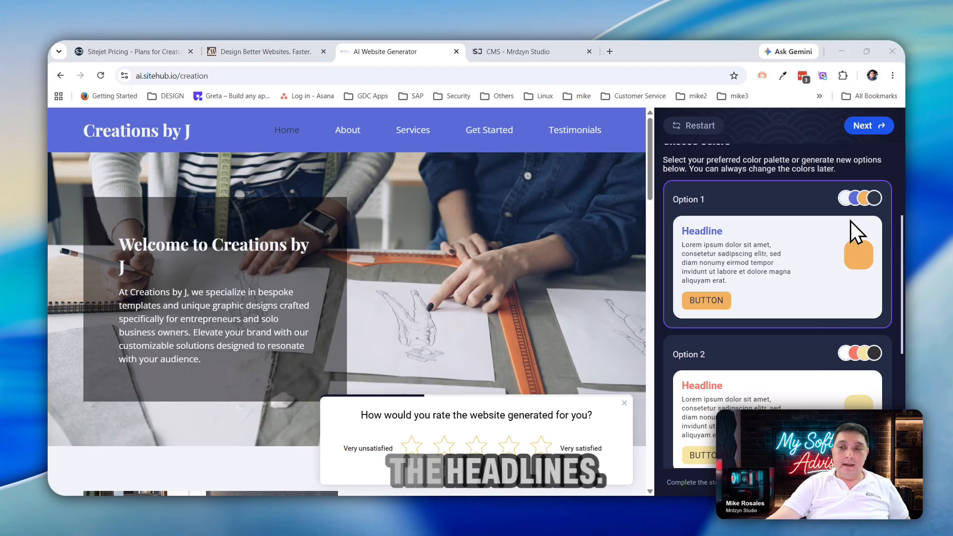
{"action": "scroll", "coordinate": [848, 213], "scroll_direction": "down", "scroll_amount": 3}
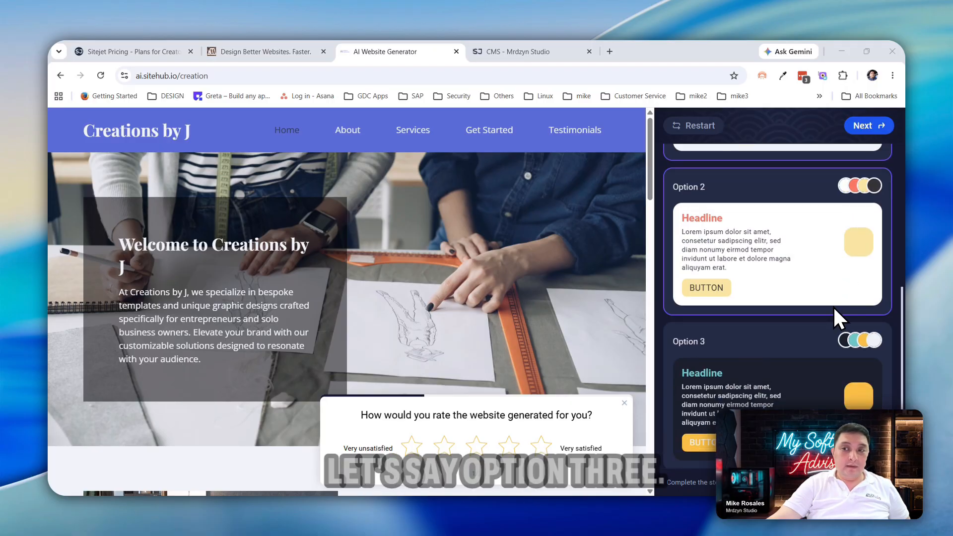
{"action": "left_click", "coordinate": [826, 350]}
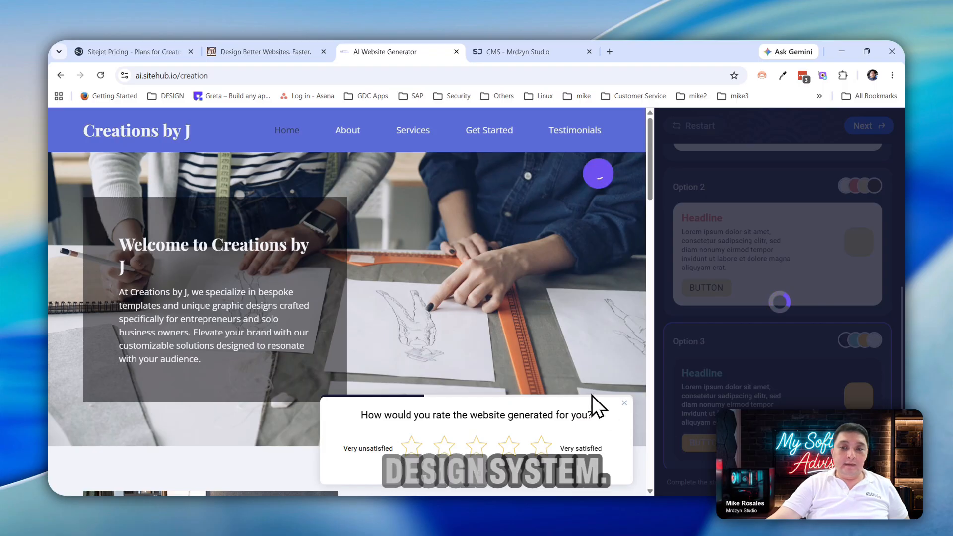
Step: Examine the generated one-page site's About, Services, Testimonials and footer sections, and dismiss the website rating survey
{"action": "scroll", "coordinate": [588, 368], "scroll_direction": "down", "scroll_amount": 4}
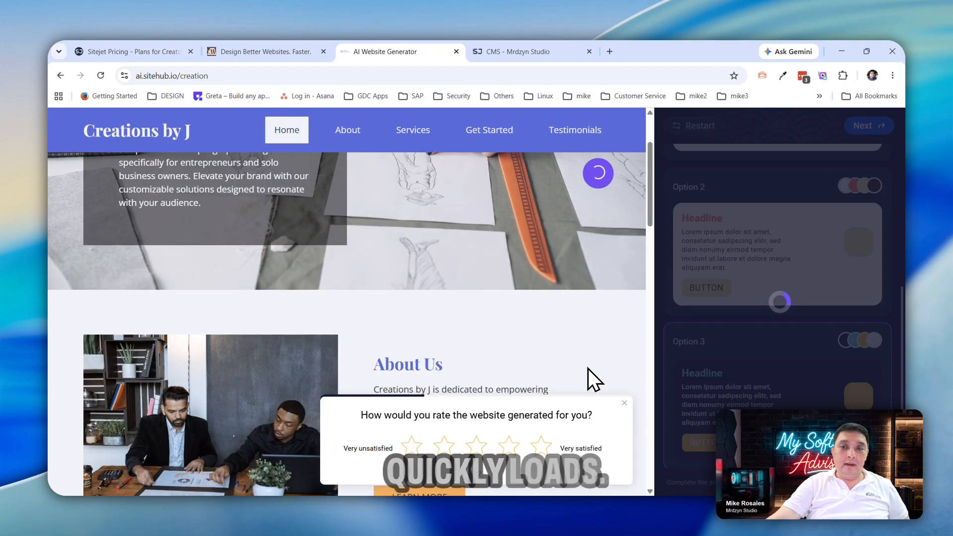
{"action": "scroll", "coordinate": [587, 368], "scroll_direction": "down", "scroll_amount": 2}
{"action": "scroll", "coordinate": [588, 368], "scroll_direction": "down", "scroll_amount": 3}
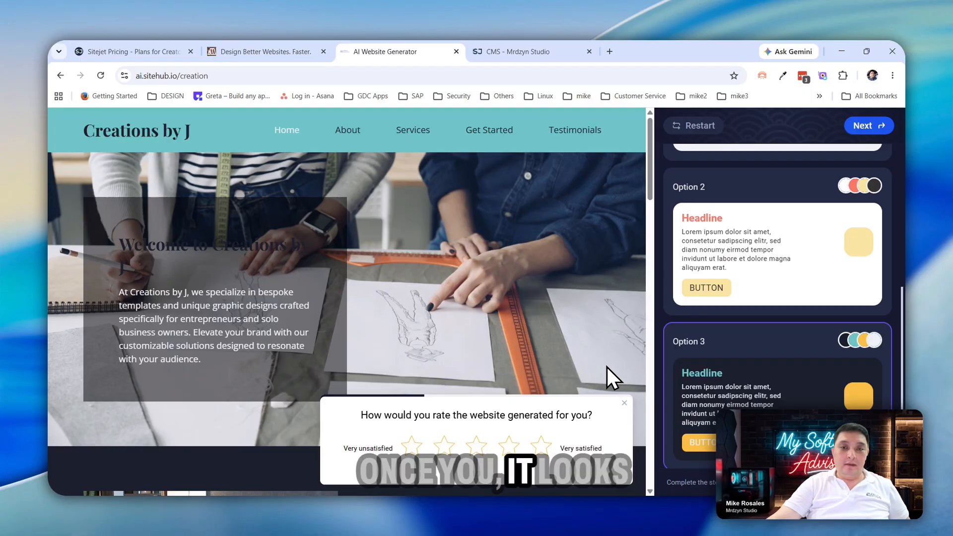
{"action": "scroll", "coordinate": [613, 367], "scroll_direction": "down", "scroll_amount": 4}
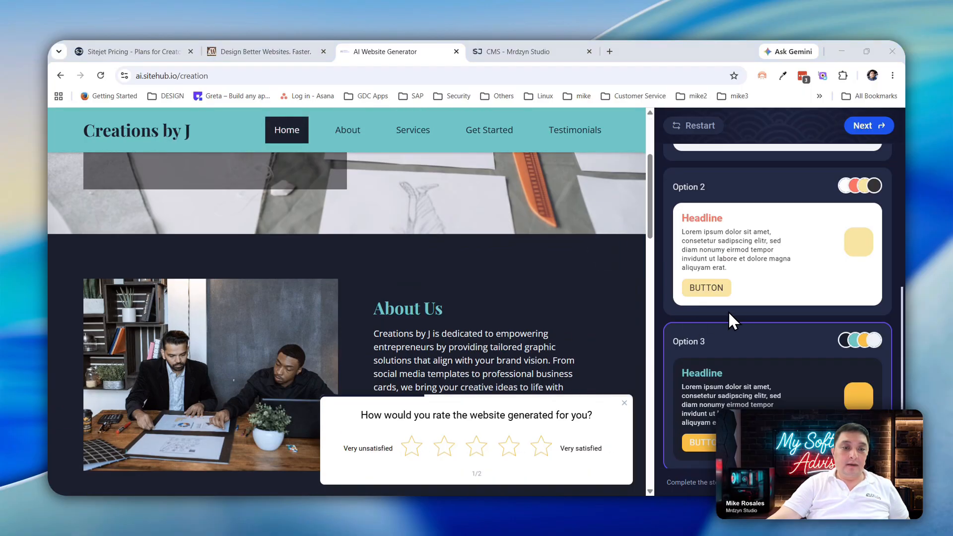
{"action": "scroll", "coordinate": [525, 329], "scroll_direction": "down", "scroll_amount": 5}
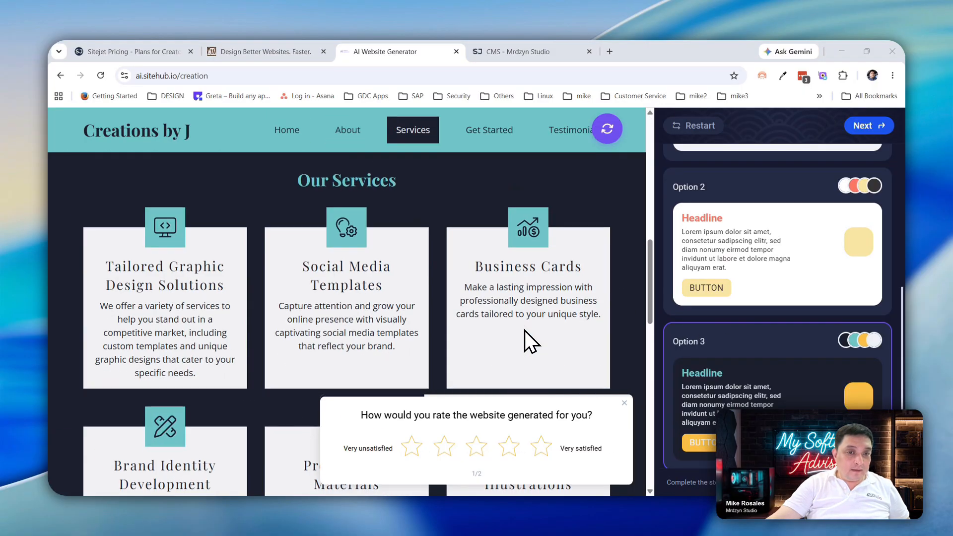
{"action": "scroll", "coordinate": [525, 331], "scroll_direction": "down", "scroll_amount": 10}
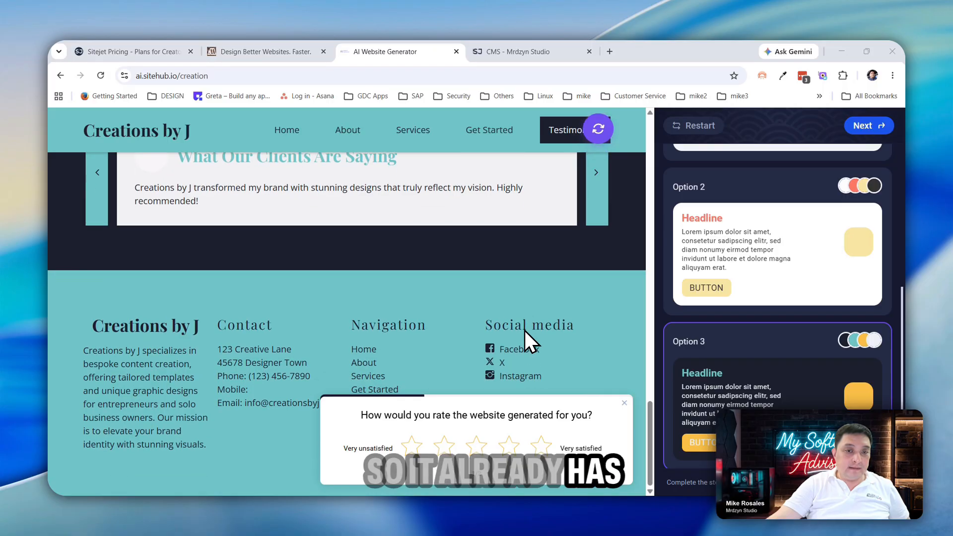
{"action": "scroll", "coordinate": [524, 330], "scroll_direction": "up", "scroll_amount": 15}
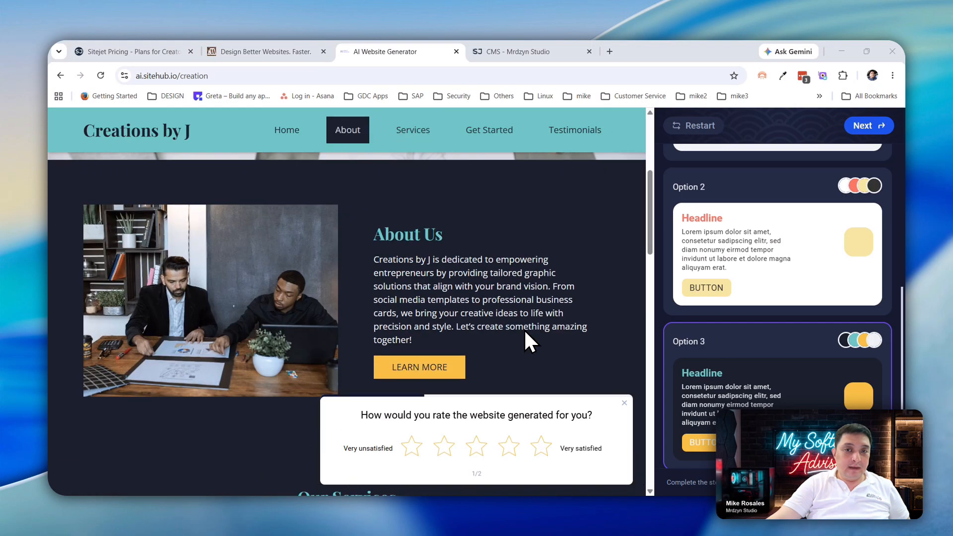
{"action": "scroll", "coordinate": [525, 329], "scroll_direction": "up", "scroll_amount": 3}
{"action": "scroll", "coordinate": [525, 331], "scroll_direction": "down", "scroll_amount": 8}
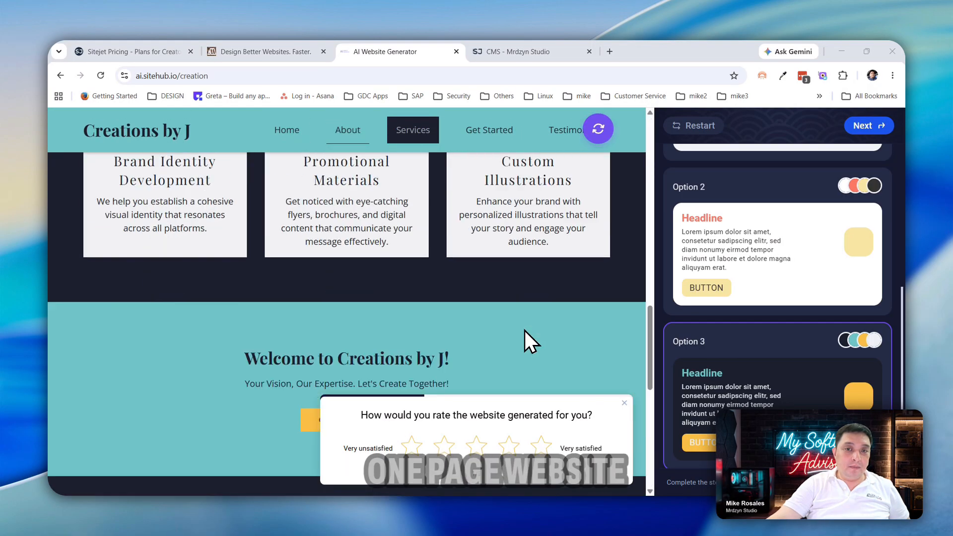
{"action": "scroll", "coordinate": [525, 330], "scroll_direction": "down", "scroll_amount": 5}
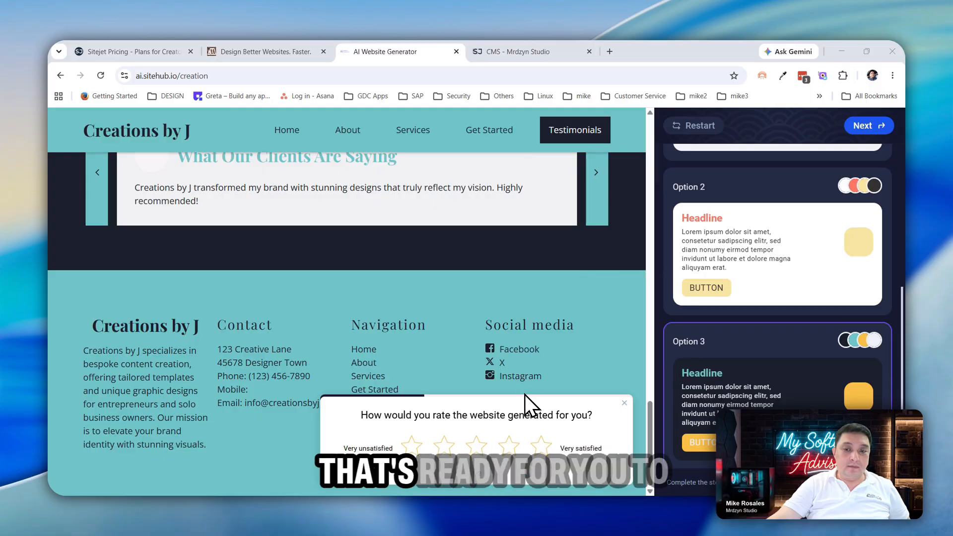
{"action": "left_click", "coordinate": [623, 404]}
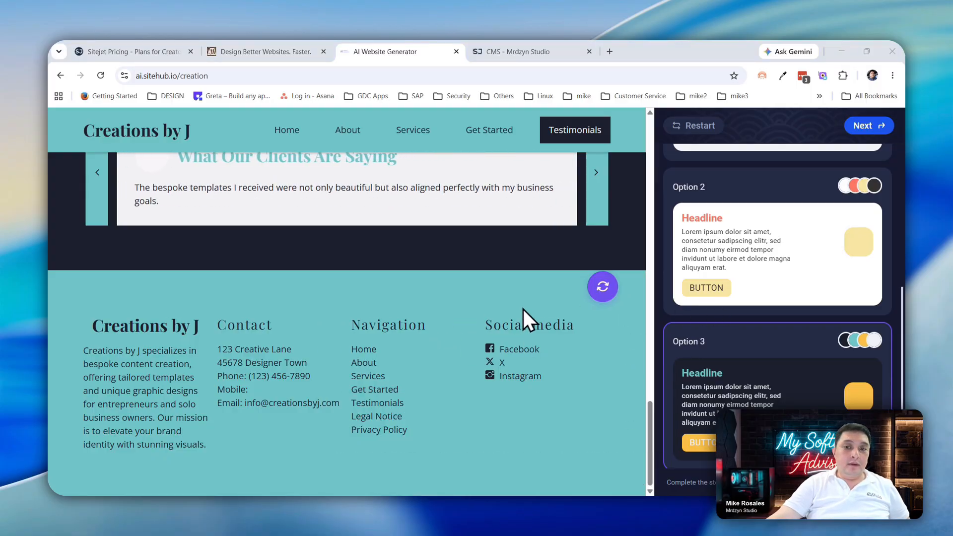
{"action": "scroll", "coordinate": [546, 313], "scroll_direction": "up", "scroll_amount": 5}
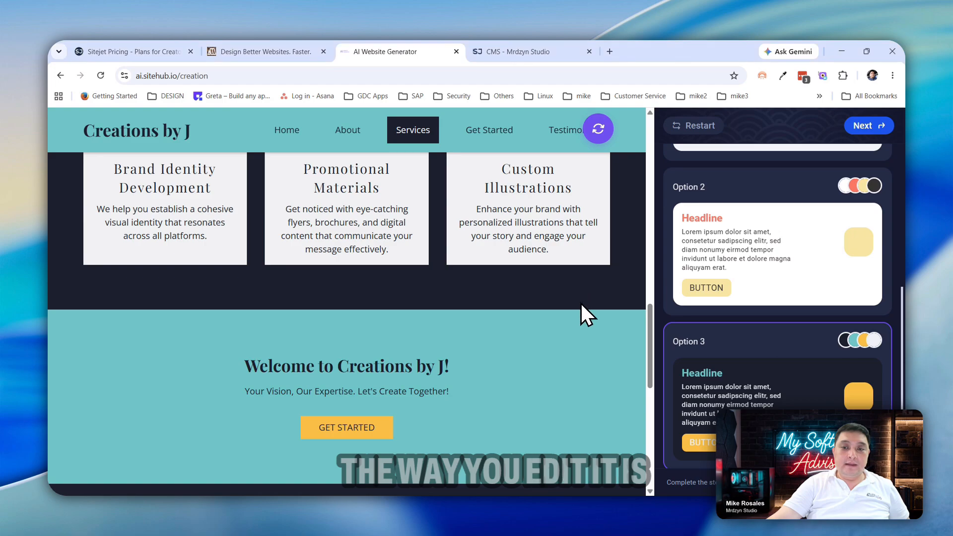
Step: Return to the start of the page preview, check the palette choices and continue to the font selection
{"action": "scroll", "coordinate": [581, 303], "scroll_direction": "up", "scroll_amount": 6}
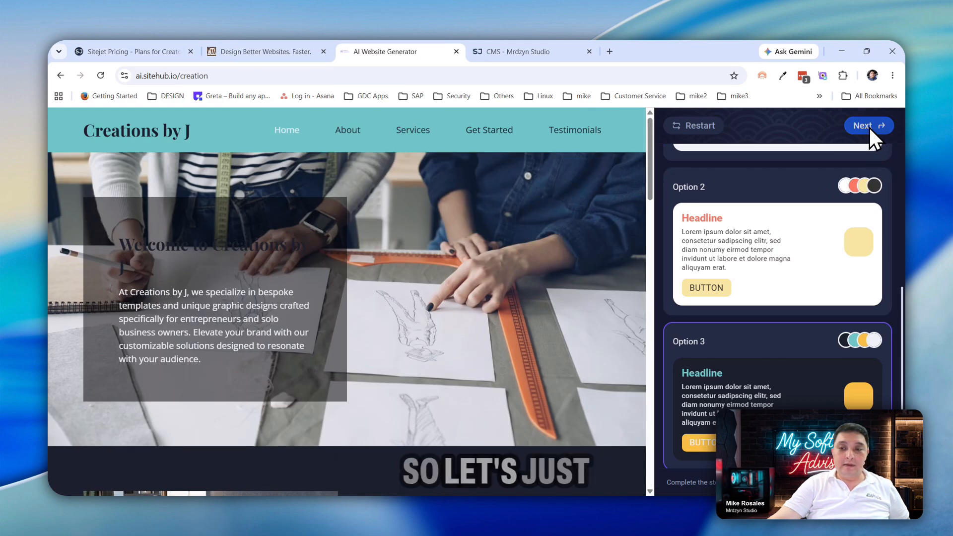
{"action": "scroll", "coordinate": [835, 302], "scroll_direction": "down", "scroll_amount": 2}
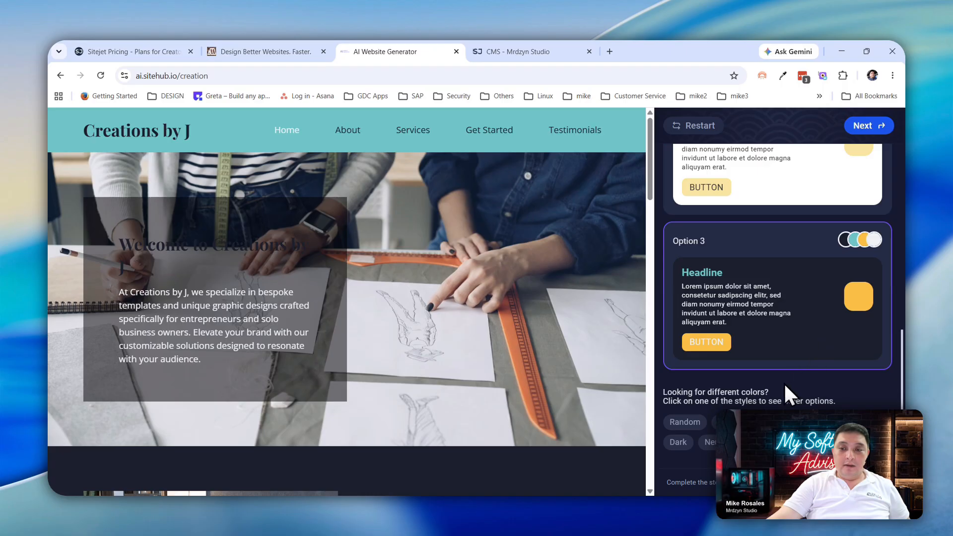
{"action": "left_click", "coordinate": [872, 130]}
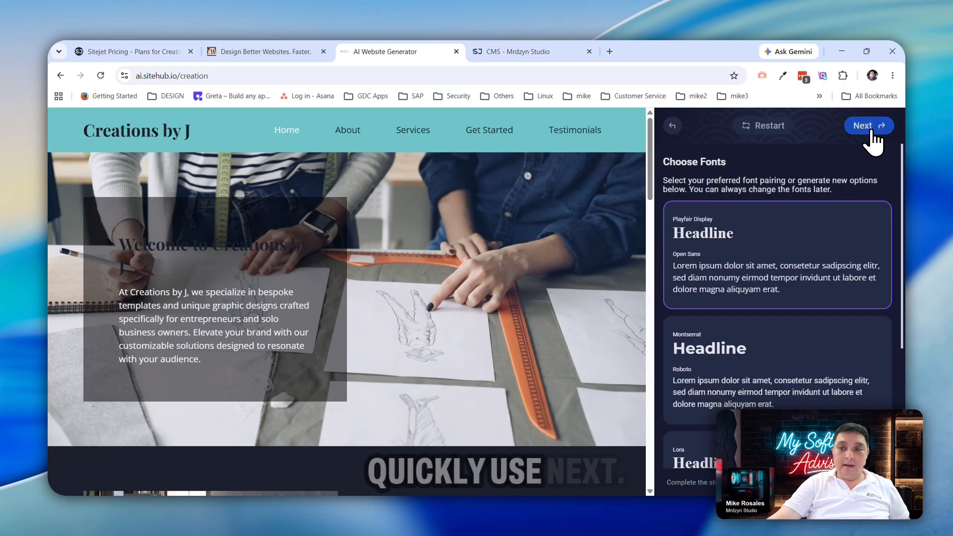
Step: Review the suggested font pairings, keep Playfair Display with Open Sans and continue to the home page sections
{"action": "scroll", "coordinate": [774, 377], "scroll_direction": "down", "scroll_amount": 1}
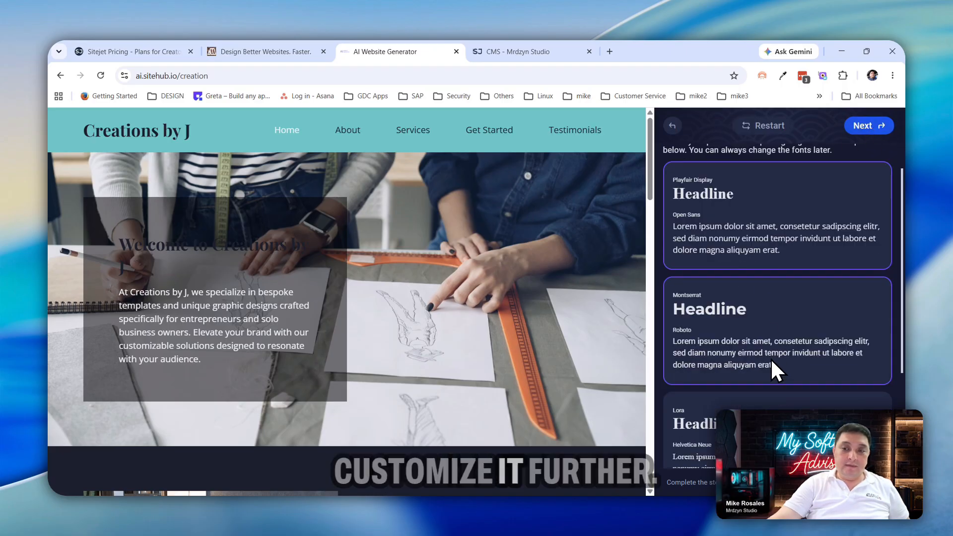
{"action": "scroll", "coordinate": [772, 362], "scroll_direction": "down", "scroll_amount": 2}
{"action": "scroll", "coordinate": [772, 362], "scroll_direction": "up", "scroll_amount": 3}
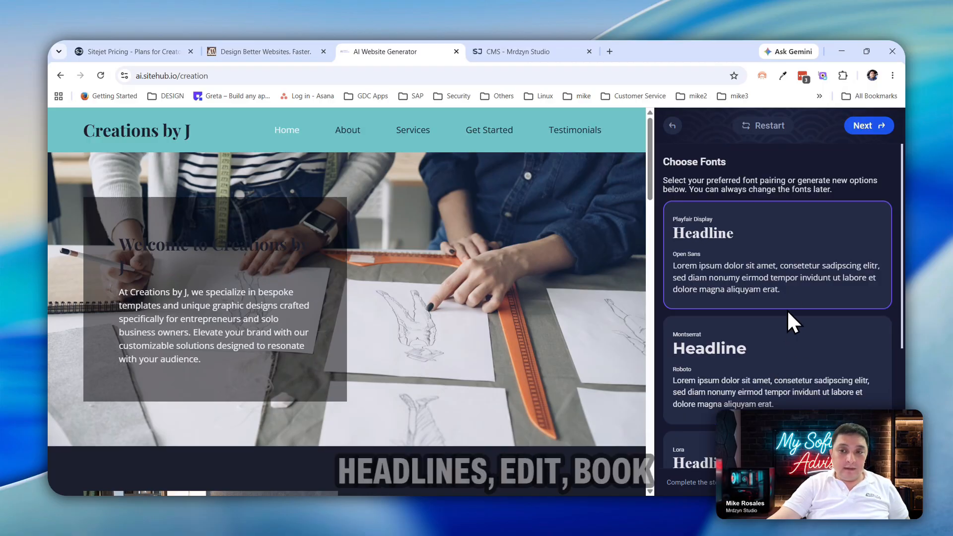
{"action": "scroll", "coordinate": [794, 278], "scroll_direction": "down", "scroll_amount": 4}
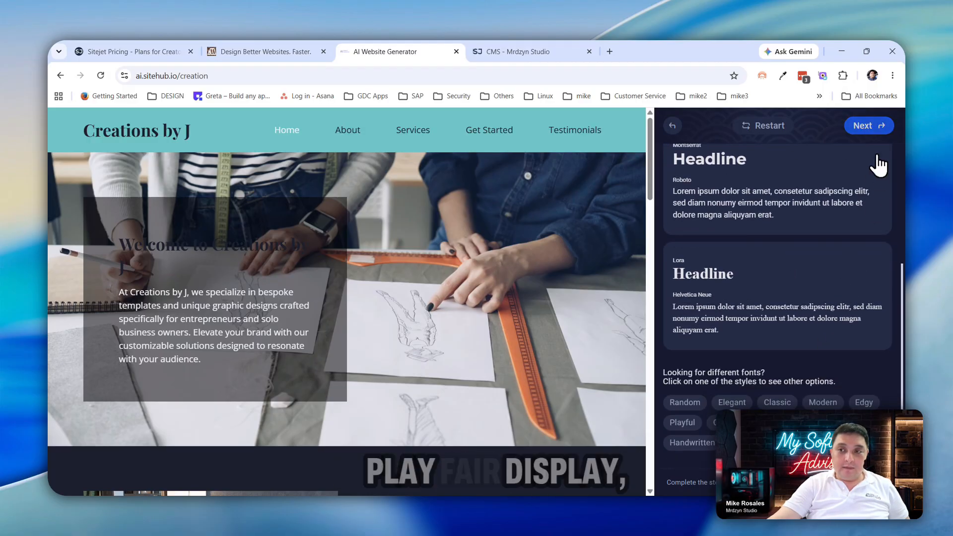
{"action": "left_click", "coordinate": [882, 126]}
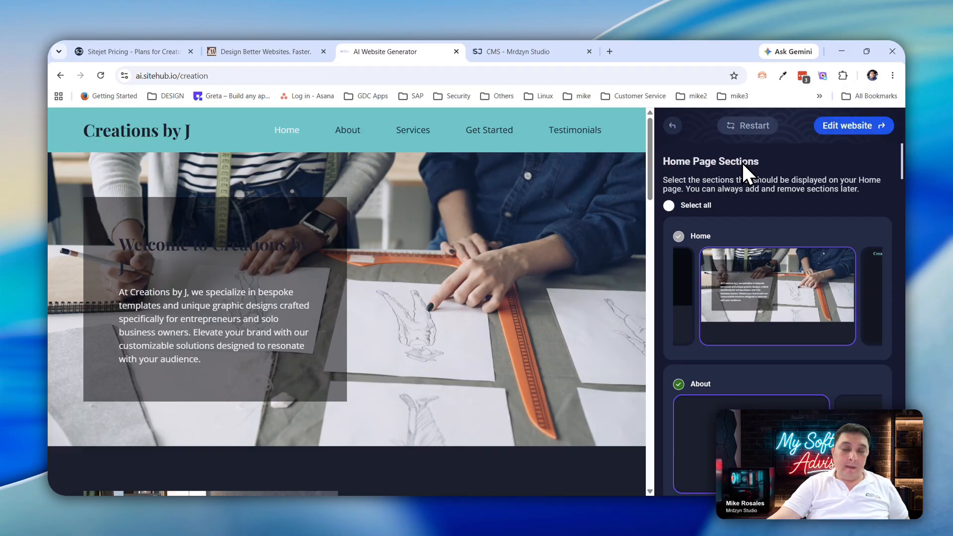
Step: Examine the Home, About, Counter and Values section choices and browse an alternative layout for the About section
{"action": "scroll", "coordinate": [794, 323], "scroll_direction": "down", "scroll_amount": 1}
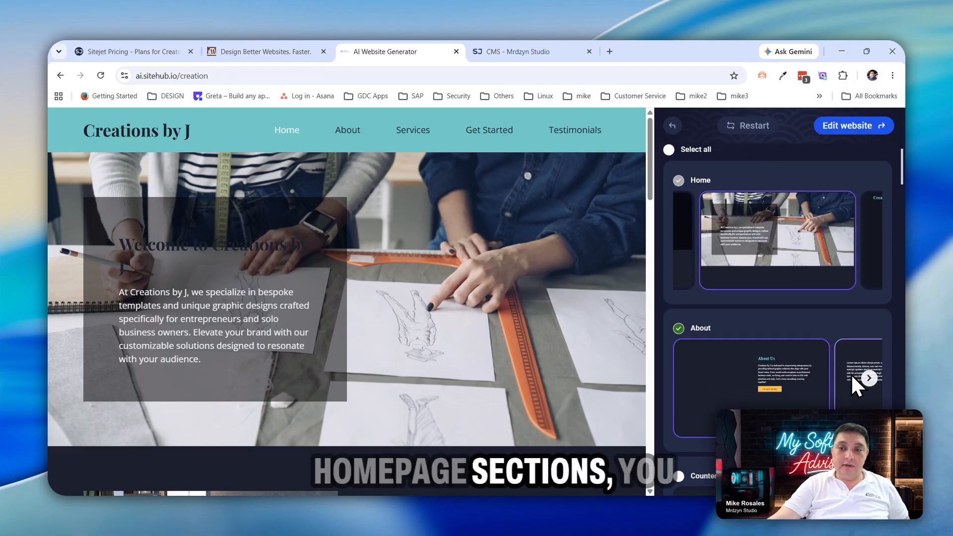
{"action": "mouse_move", "coordinate": [815, 266]}
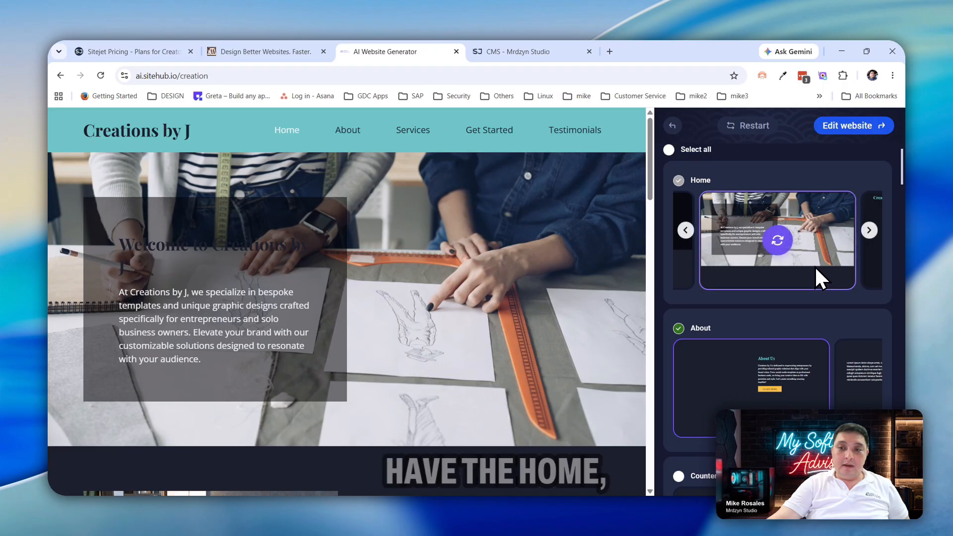
{"action": "scroll", "coordinate": [815, 266], "scroll_direction": "down", "scroll_amount": 2}
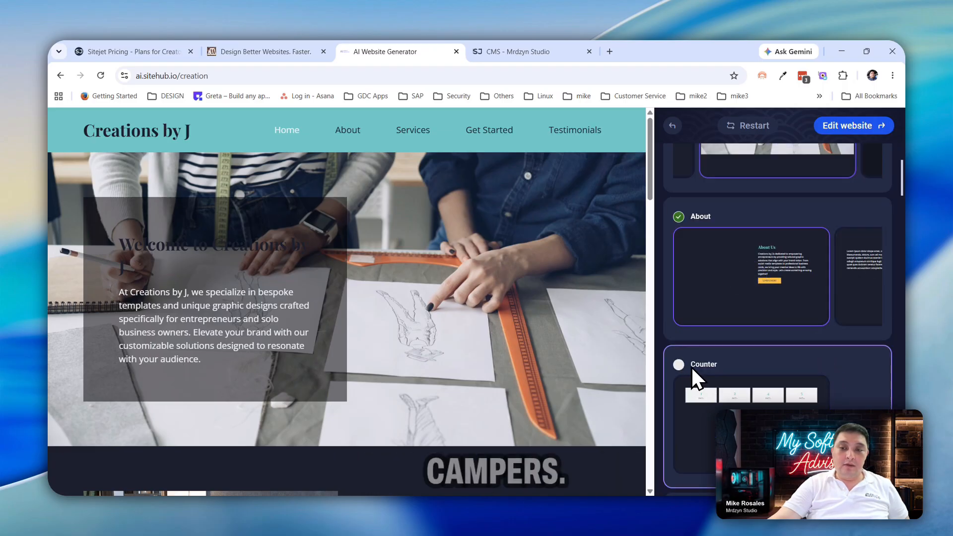
{"action": "scroll", "coordinate": [692, 367], "scroll_direction": "down", "scroll_amount": 3}
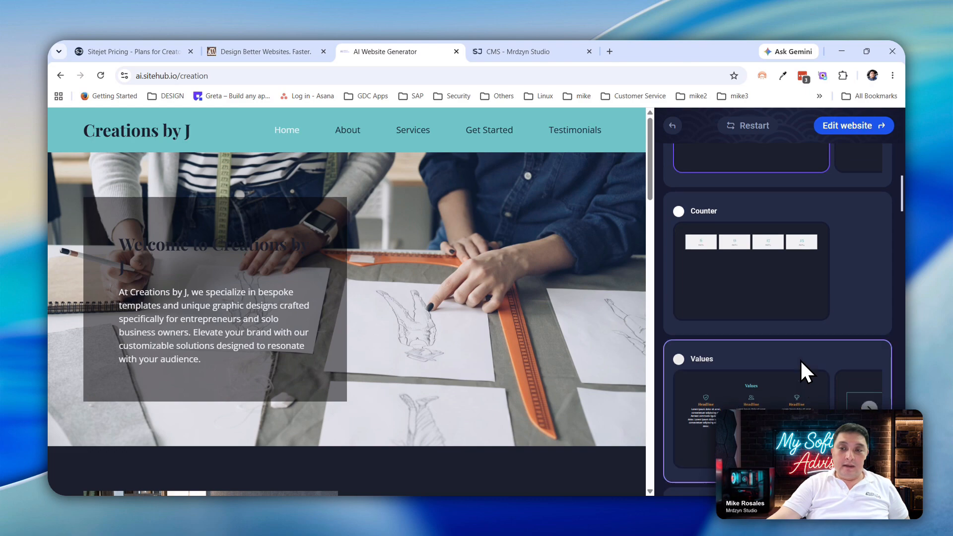
{"action": "scroll", "coordinate": [833, 288], "scroll_direction": "up", "scroll_amount": 4}
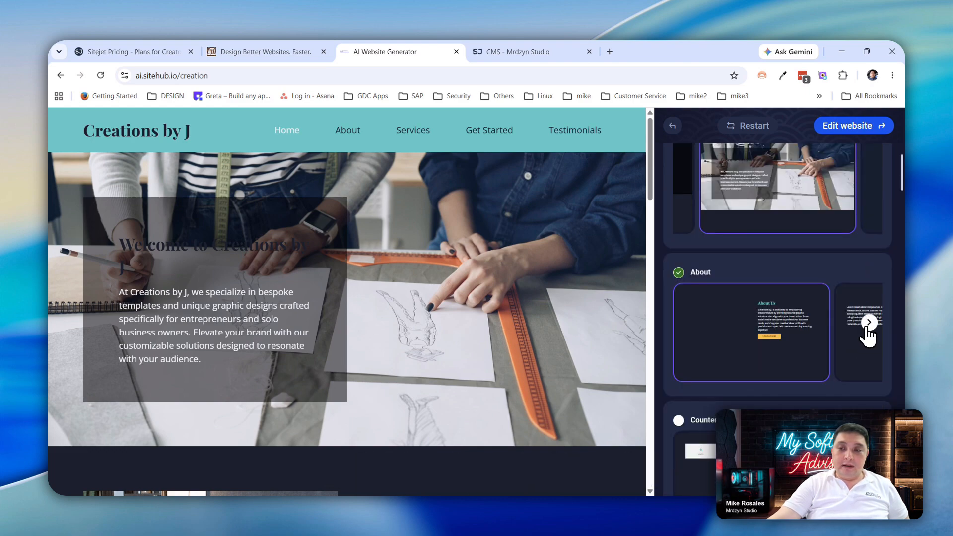
{"action": "left_click", "coordinate": [868, 324]}
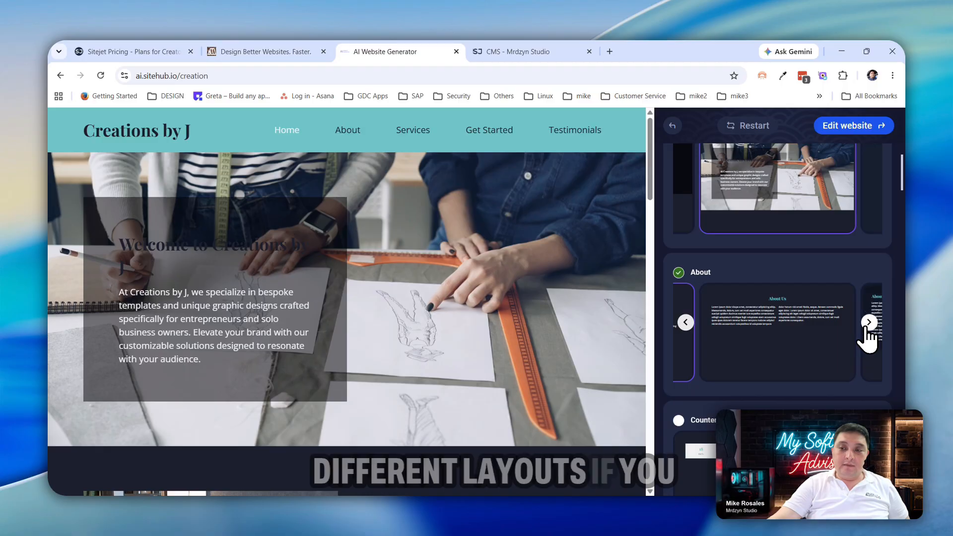
{"action": "scroll", "coordinate": [830, 349], "scroll_direction": "down", "scroll_amount": 1}
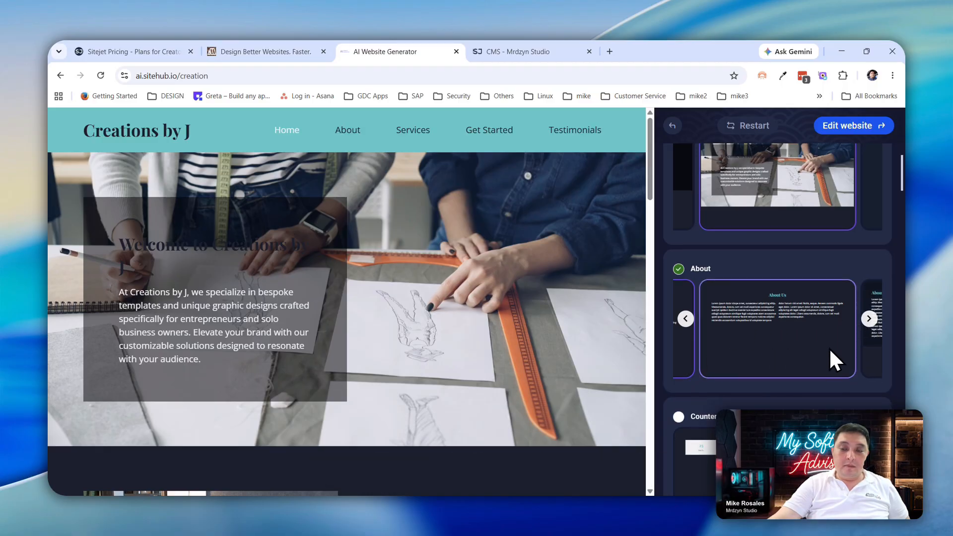
Step: Examine the further section choices from Values and Services through Pricing, Team, Gallery and FAQ to Real Estate Listing
{"action": "scroll", "coordinate": [832, 348], "scroll_direction": "down", "scroll_amount": 6}
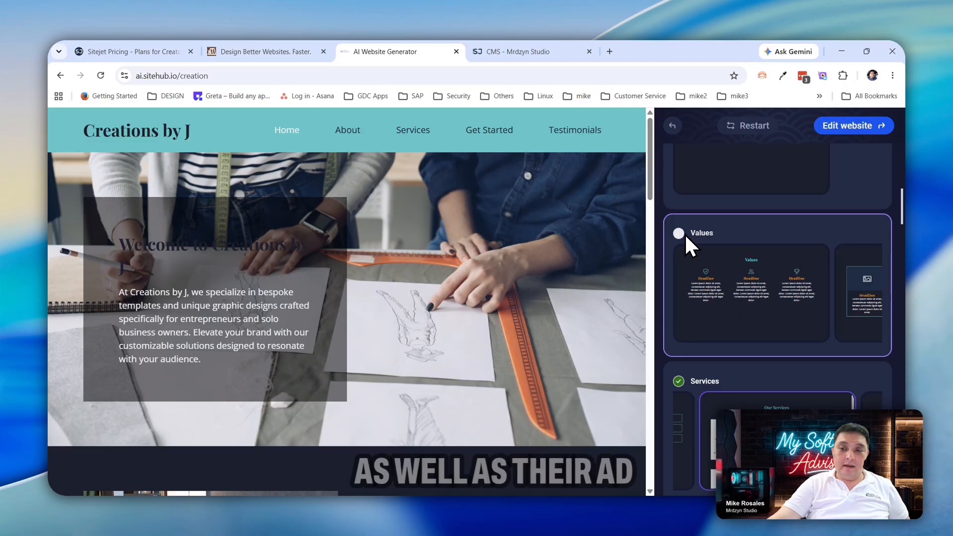
{"action": "scroll", "coordinate": [690, 238], "scroll_direction": "down", "scroll_amount": 6}
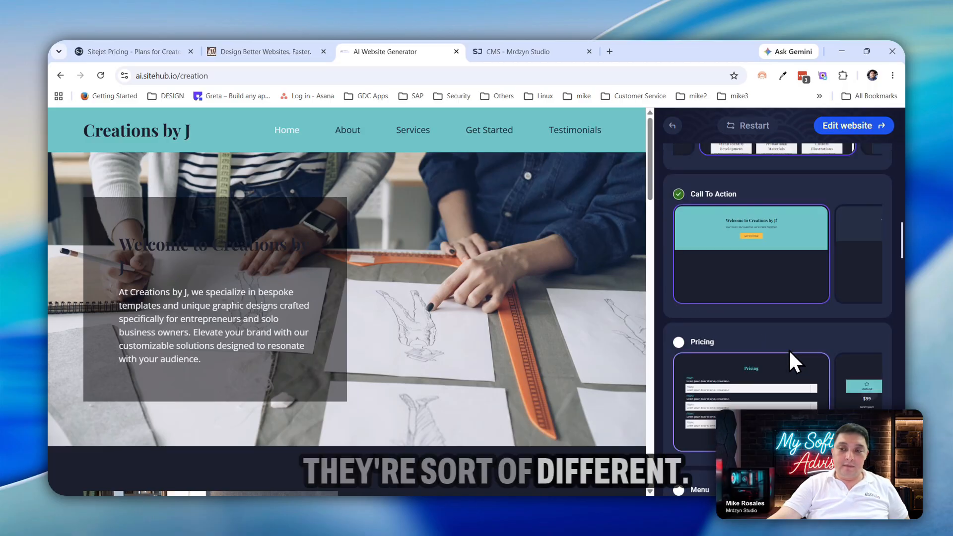
{"action": "scroll", "coordinate": [803, 379], "scroll_direction": "down", "scroll_amount": 5}
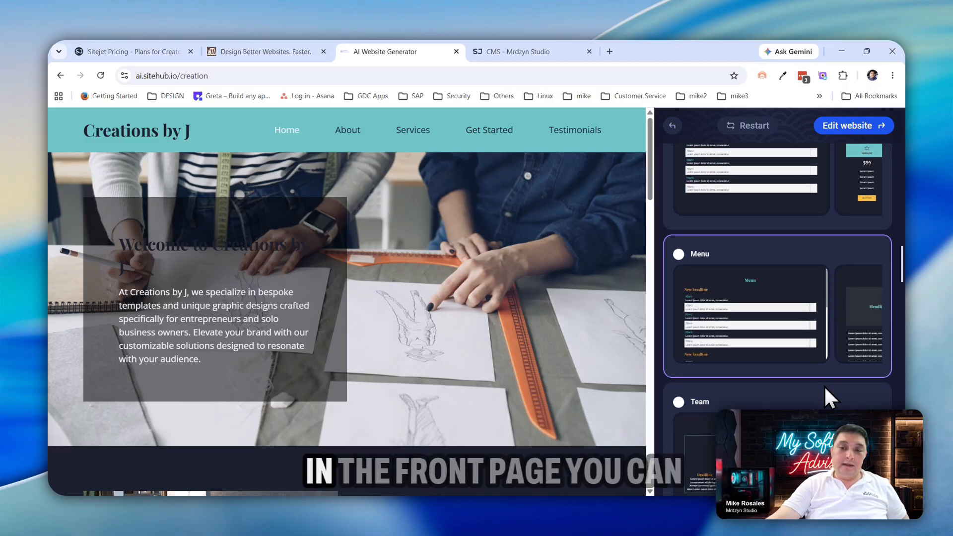
{"action": "scroll", "coordinate": [824, 385], "scroll_direction": "down", "scroll_amount": 1}
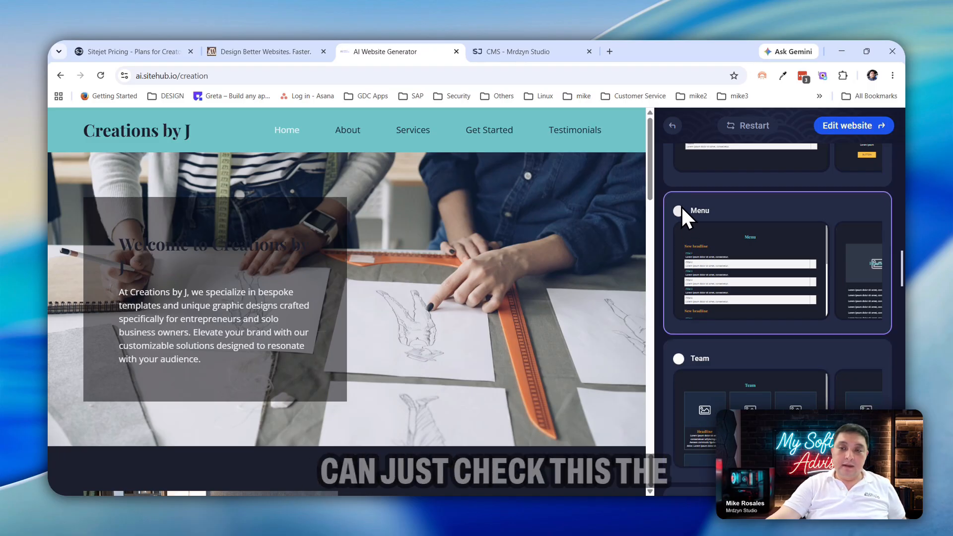
{"action": "scroll", "coordinate": [784, 366], "scroll_direction": "down", "scroll_amount": 4}
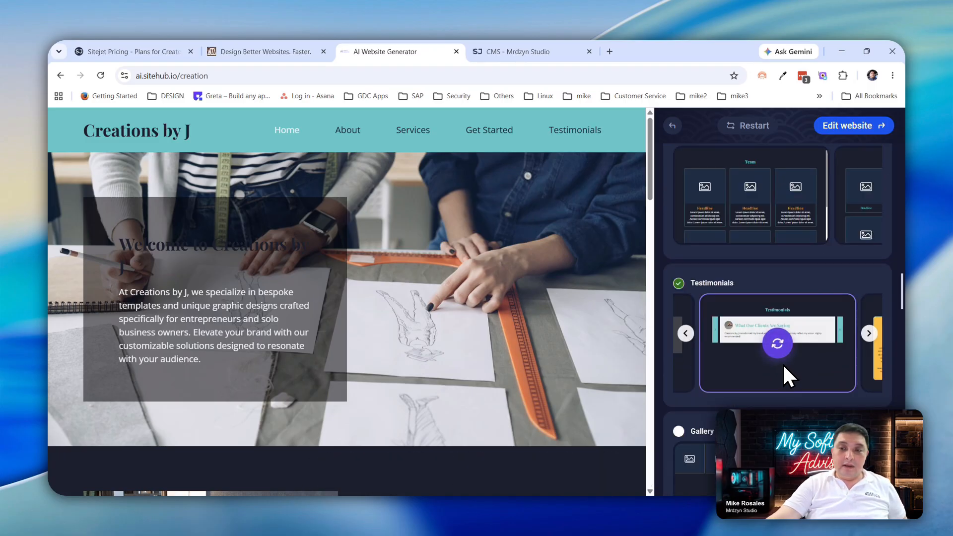
{"action": "scroll", "coordinate": [726, 392], "scroll_direction": "down", "scroll_amount": 3}
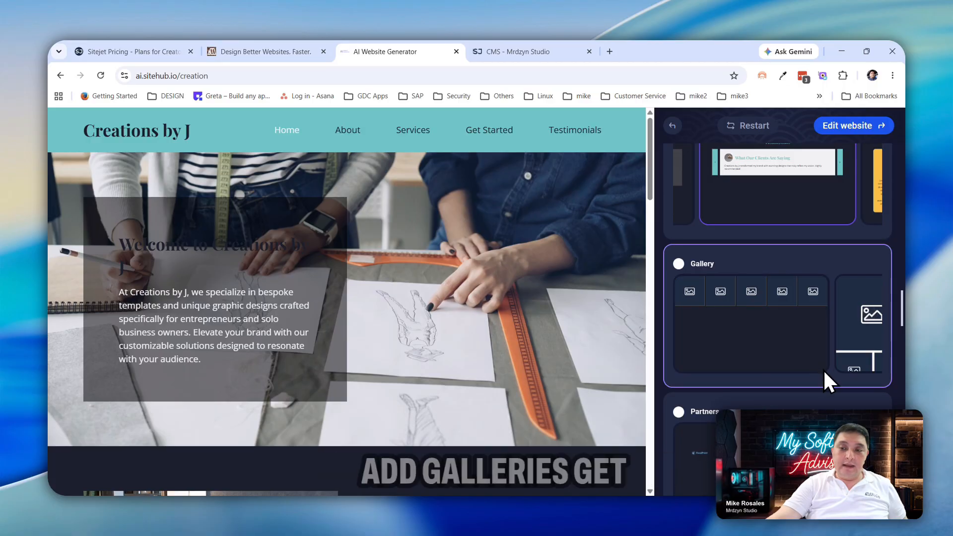
{"action": "scroll", "coordinate": [823, 369], "scroll_direction": "down", "scroll_amount": 4}
{"action": "scroll", "coordinate": [752, 310], "scroll_direction": "down", "scroll_amount": 3}
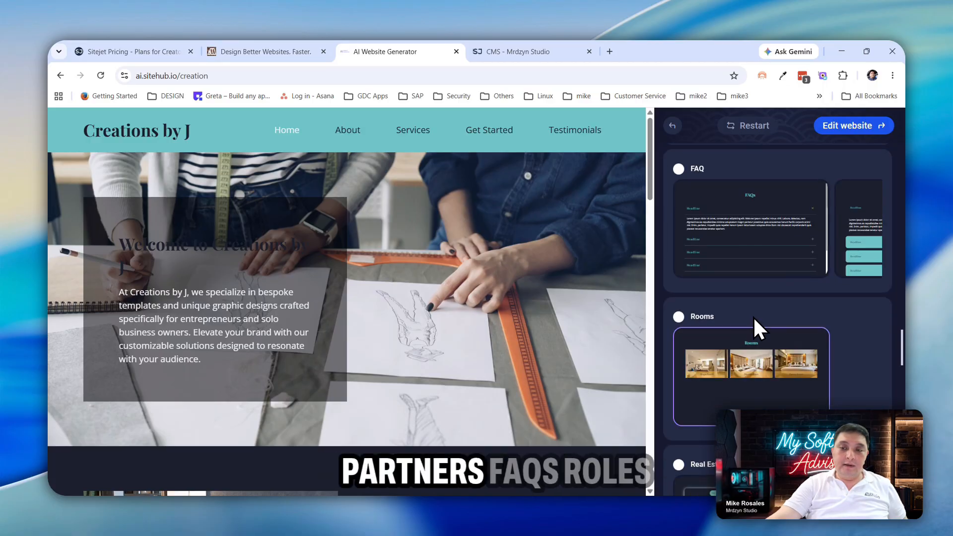
{"action": "scroll", "coordinate": [766, 352], "scroll_direction": "down", "scroll_amount": 8}
{"action": "scroll", "coordinate": [766, 352], "scroll_direction": "up", "scroll_amount": 3}
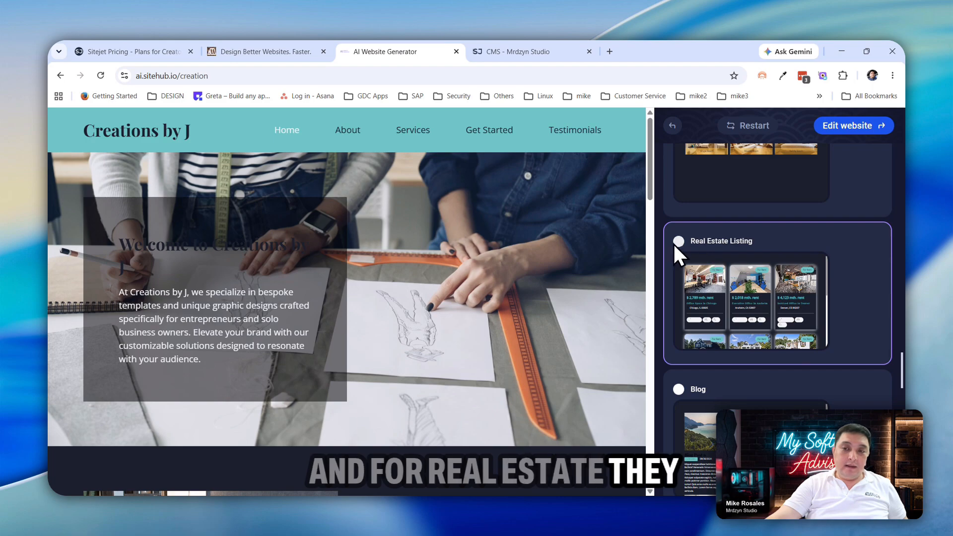
Step: Look through the Blog, Modules and Jobs choices and add the Blog section to the home page
{"action": "scroll", "coordinate": [737, 380], "scroll_direction": "down", "scroll_amount": 5}
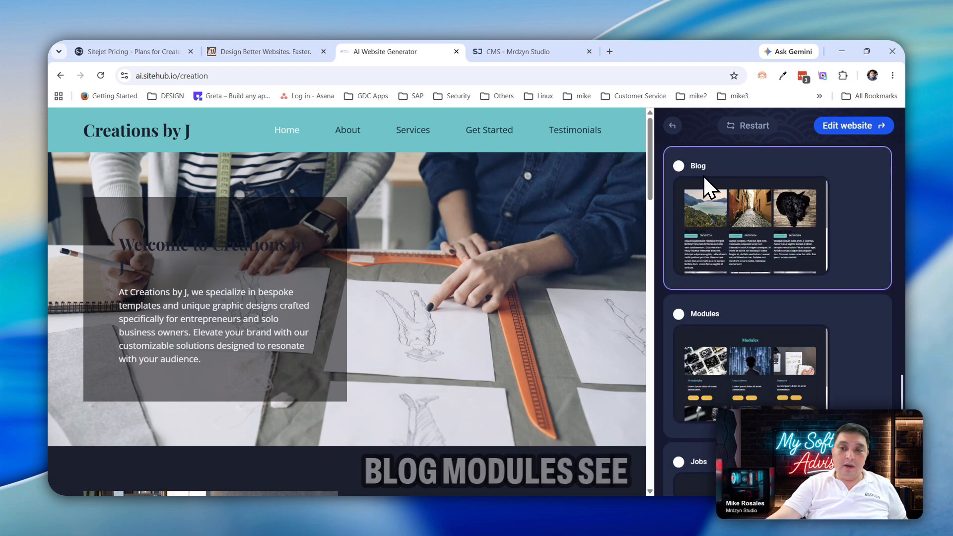
{"action": "scroll", "coordinate": [754, 328], "scroll_direction": "down", "scroll_amount": 4}
{"action": "scroll", "coordinate": [755, 330], "scroll_direction": "up", "scroll_amount": 5}
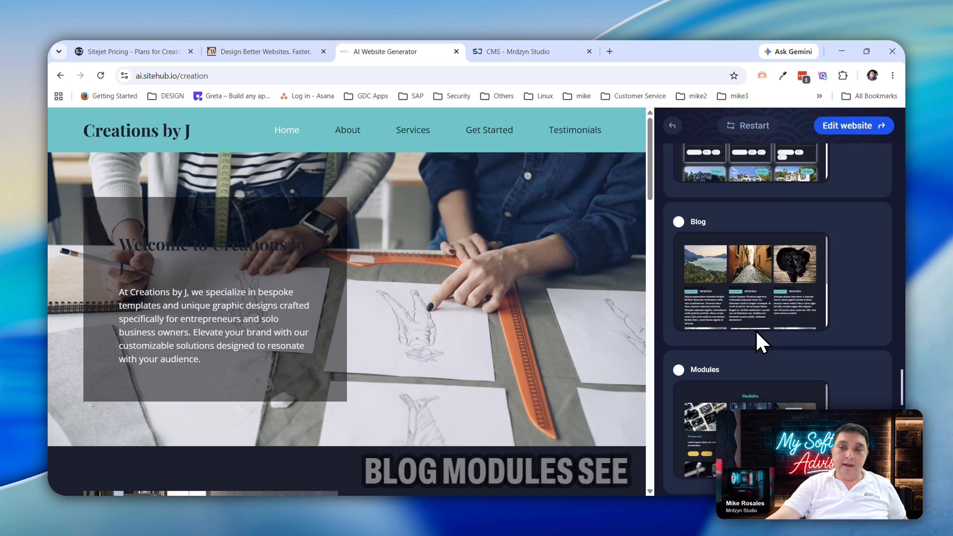
{"action": "left_click", "coordinate": [680, 224]}
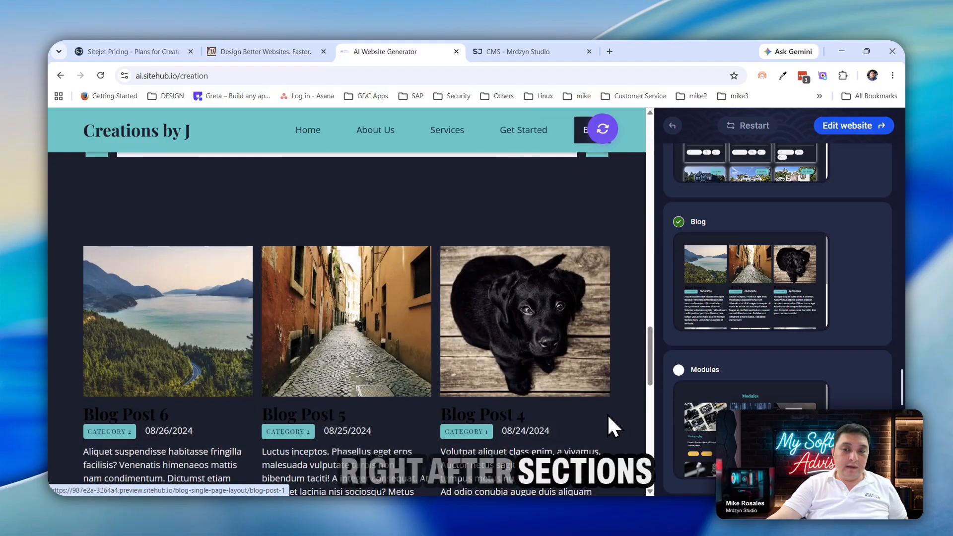
Step: Check the remaining form and footer sections and add the Contact Us section to the home page
{"action": "scroll", "coordinate": [631, 402], "scroll_direction": "down", "scroll_amount": 10}
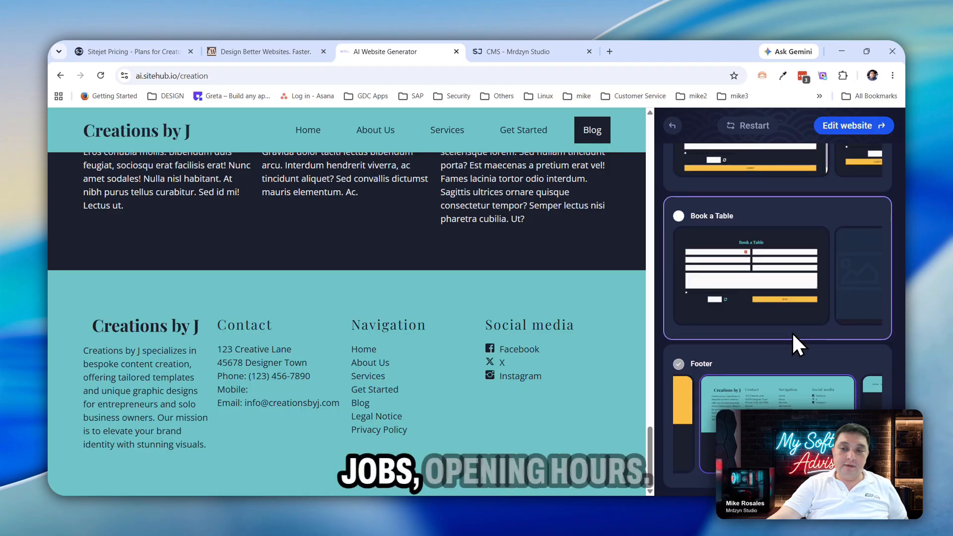
{"action": "scroll", "coordinate": [791, 332], "scroll_direction": "up", "scroll_amount": 7}
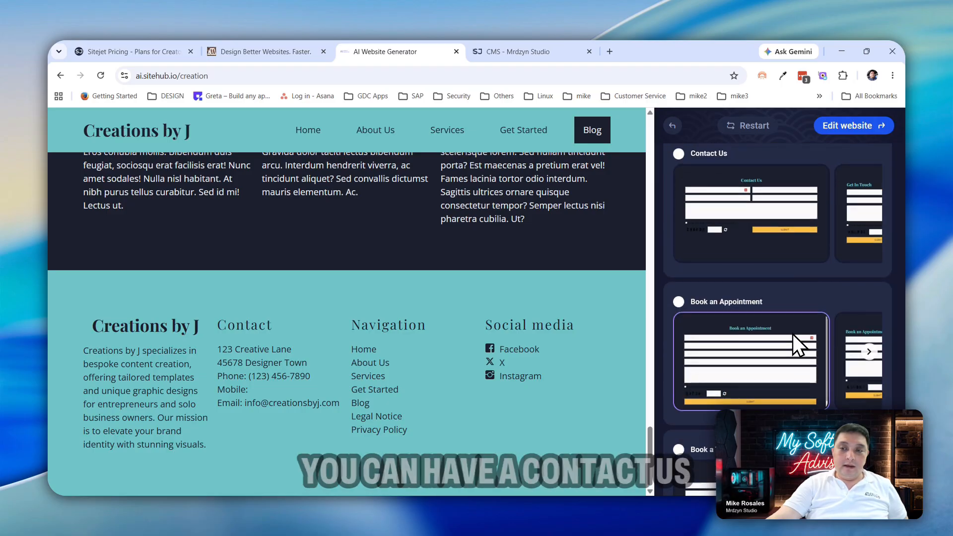
{"action": "left_click", "coordinate": [678, 260]}
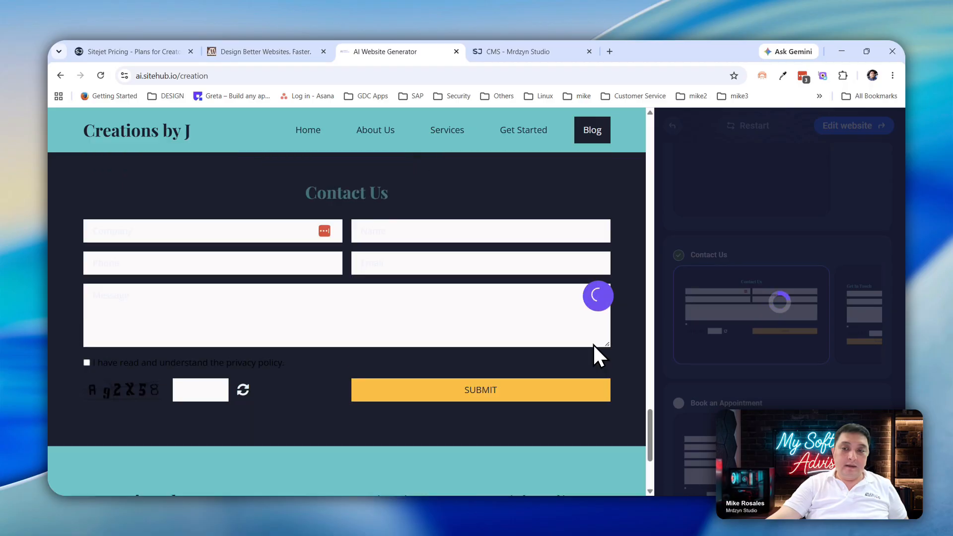
Step: Check the Footer section, open the generated website for editing and look over its Home and About sections
{"action": "scroll", "coordinate": [772, 365], "scroll_direction": "down", "scroll_amount": 6}
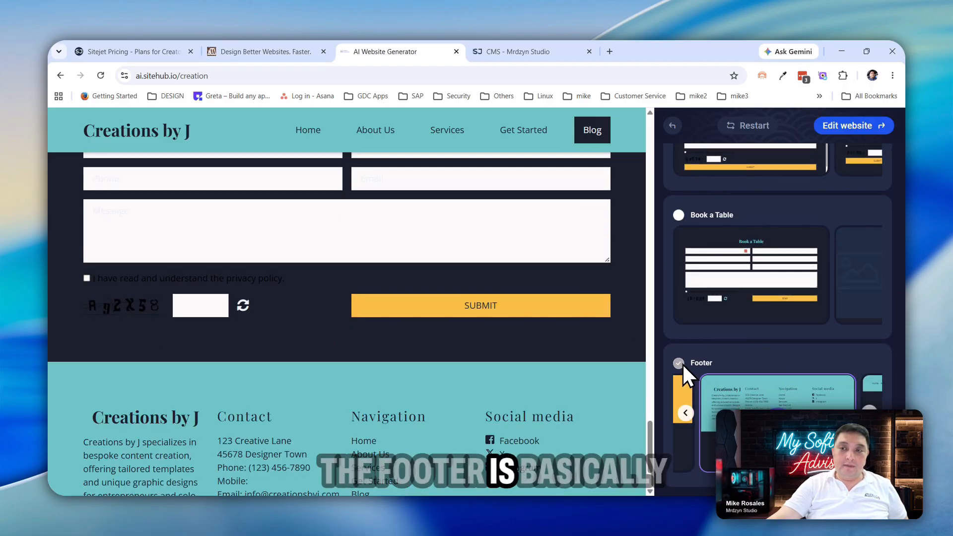
{"action": "left_click", "coordinate": [852, 126]}
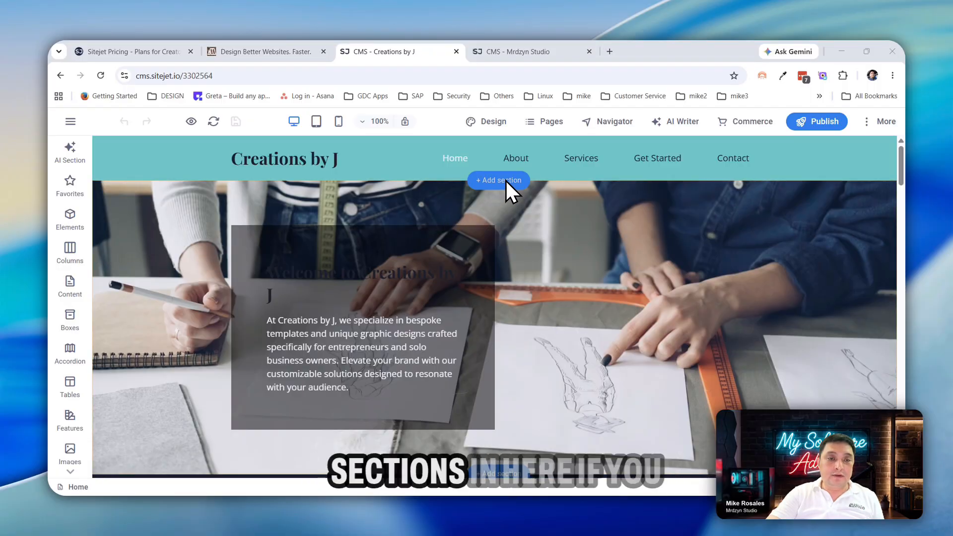
{"action": "scroll", "coordinate": [567, 254], "scroll_direction": "down", "scroll_amount": 5}
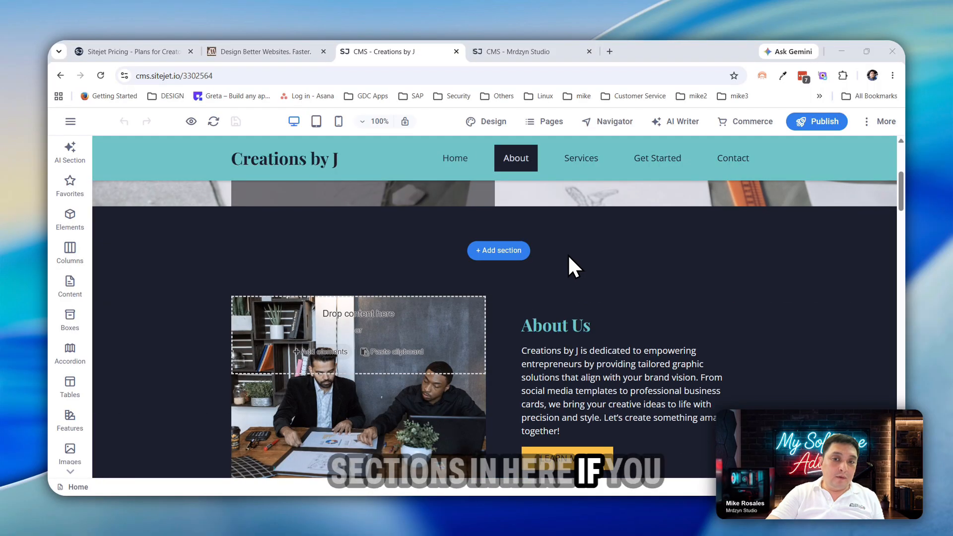
{"action": "scroll", "coordinate": [568, 254], "scroll_direction": "up", "scroll_amount": 5}
Step: Open the hero's "Welcome to Creations by J" headline for editing and look through its style options
{"action": "left_click", "coordinate": [360, 349]}
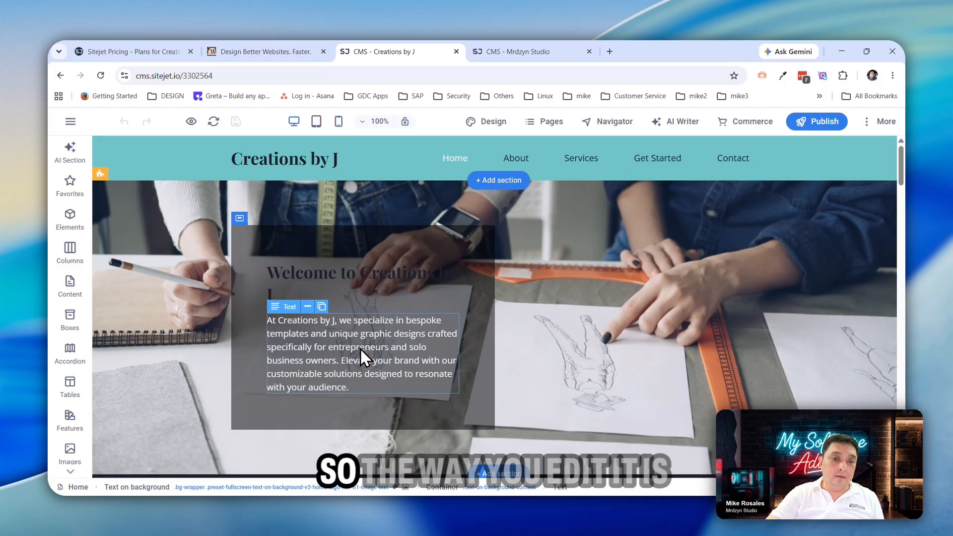
{"action": "double_click", "coordinate": [368, 282]}
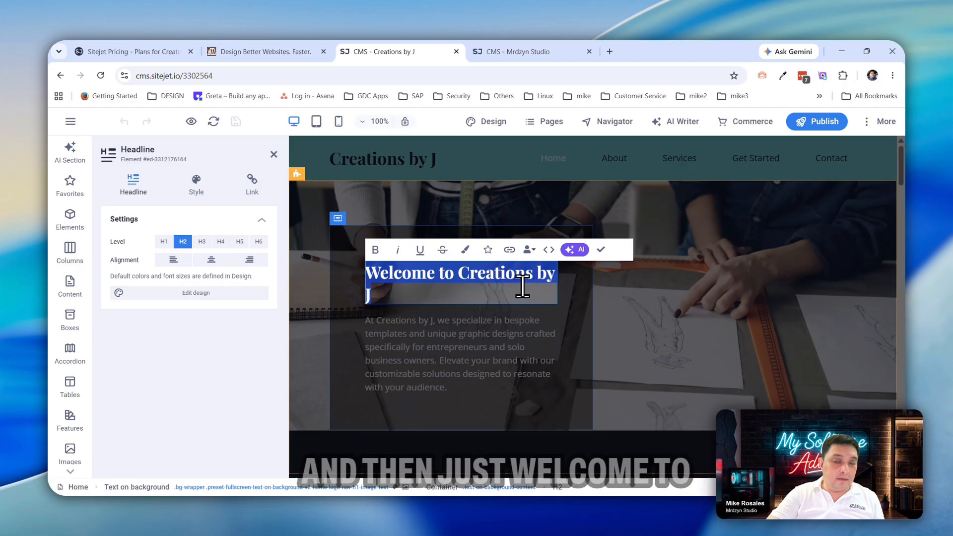
{"action": "key", "text": "BackSpace"}
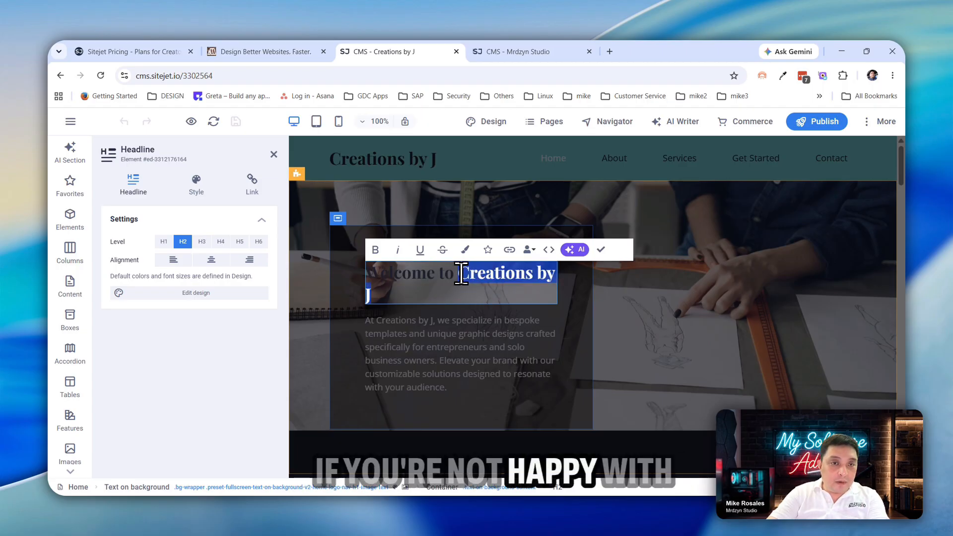
{"action": "left_click", "coordinate": [195, 185]}
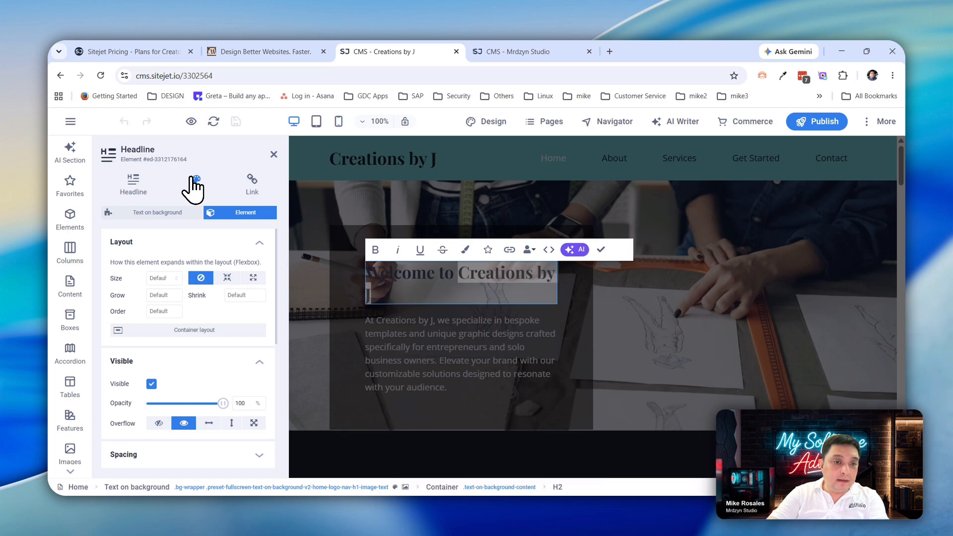
{"action": "scroll", "coordinate": [222, 361], "scroll_direction": "down", "scroll_amount": 3}
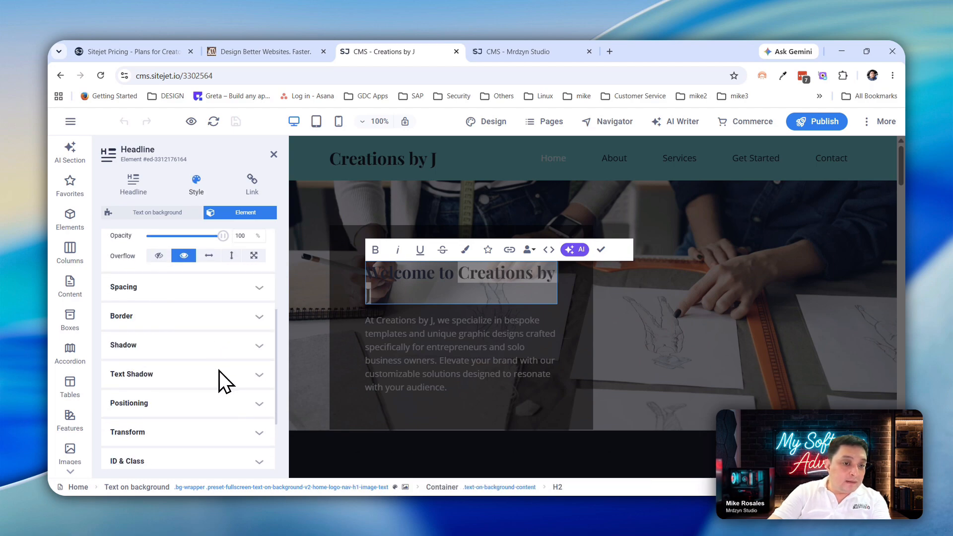
{"action": "scroll", "coordinate": [219, 371], "scroll_direction": "up", "scroll_amount": 3}
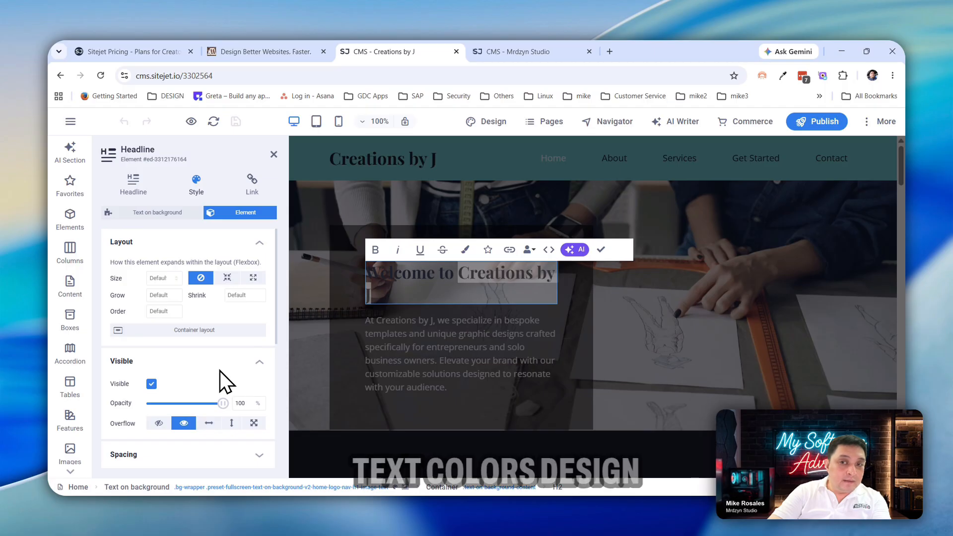
Step: Review the website's text design and color scheme, and check the headline's remaining style options down to Miscellaneous
{"action": "left_click", "coordinate": [485, 122]}
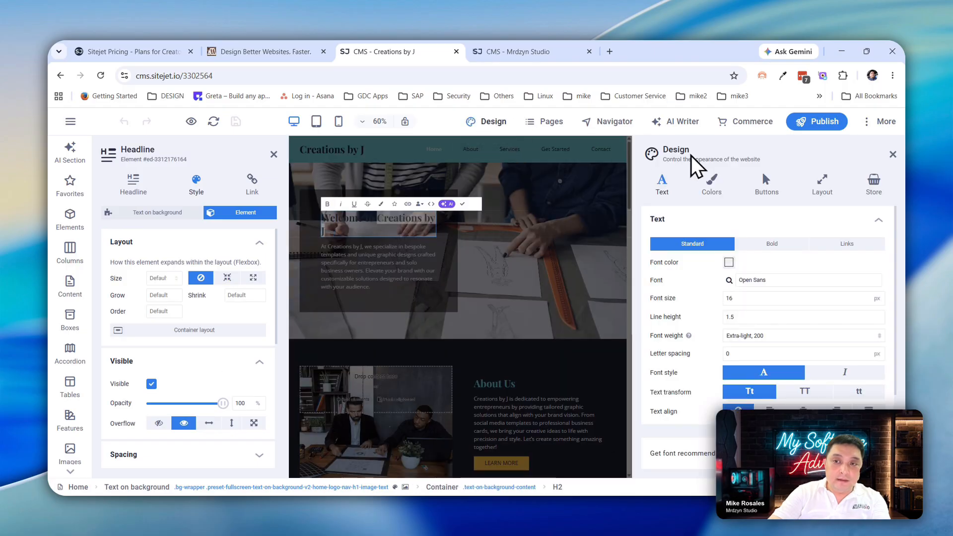
{"action": "left_click", "coordinate": [718, 188]}
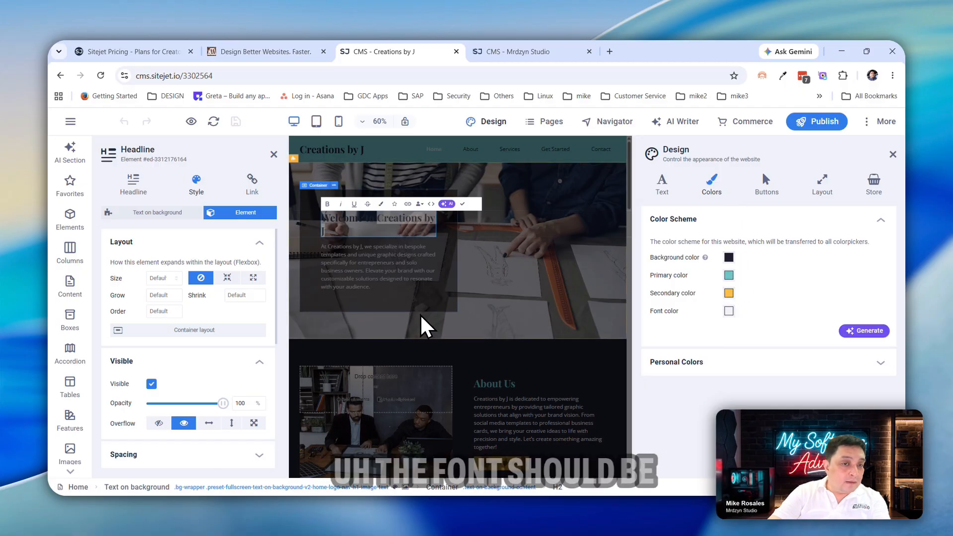
{"action": "scroll", "coordinate": [234, 452], "scroll_direction": "down", "scroll_amount": 1}
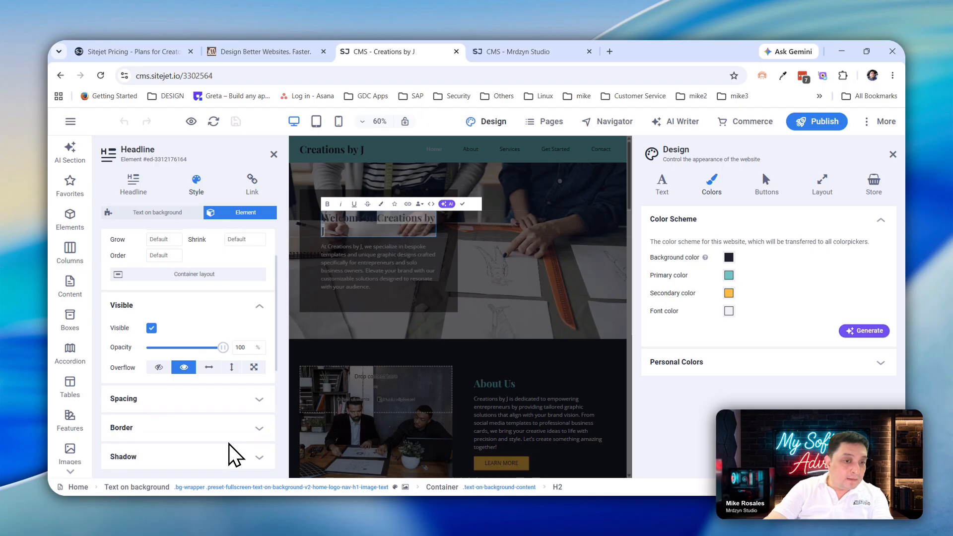
{"action": "scroll", "coordinate": [228, 446], "scroll_direction": "down", "scroll_amount": 2}
{"action": "scroll", "coordinate": [233, 453], "scroll_direction": "down", "scroll_amount": 2}
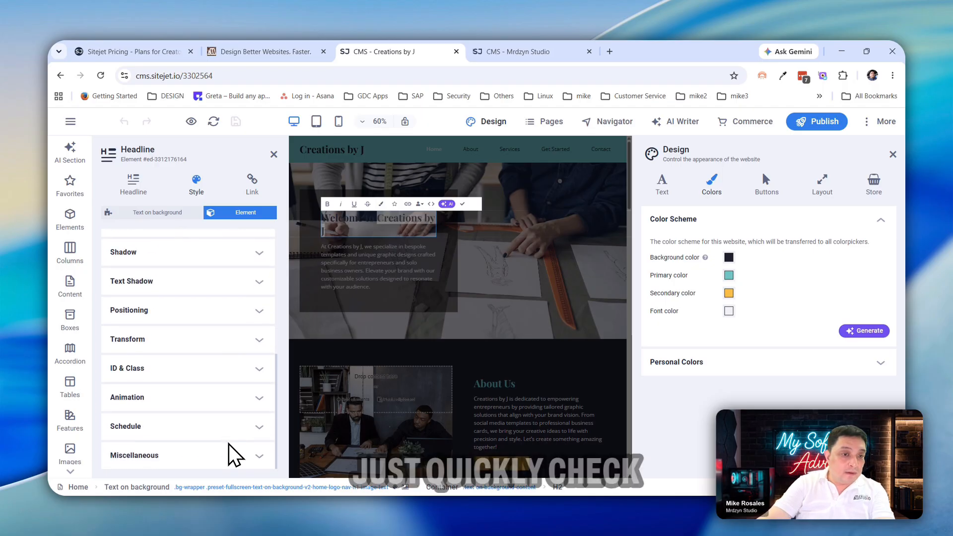
{"action": "scroll", "coordinate": [229, 444], "scroll_direction": "up", "scroll_amount": 5}
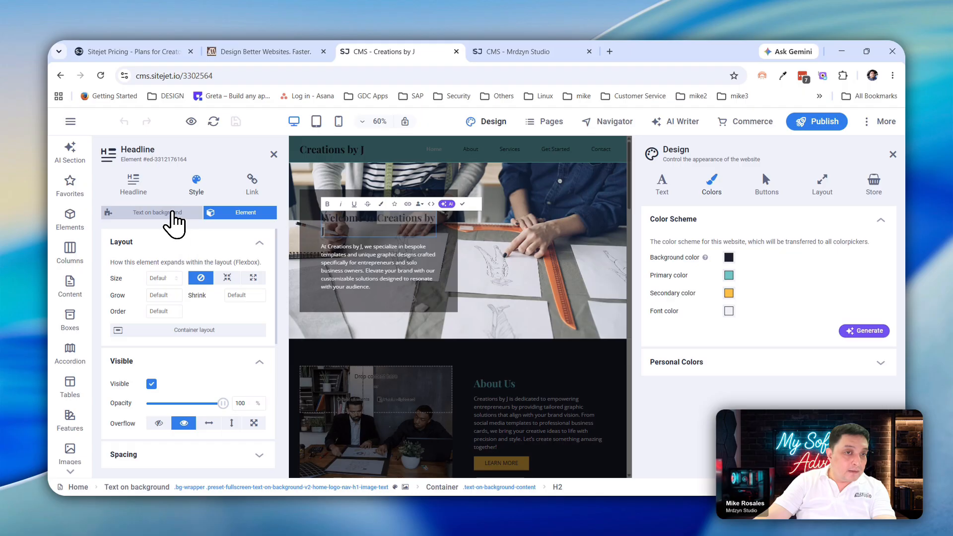
Step: Check the hero section's Text on background style options and set the section's background type to Color / Gradient
{"action": "left_click", "coordinate": [173, 214]}
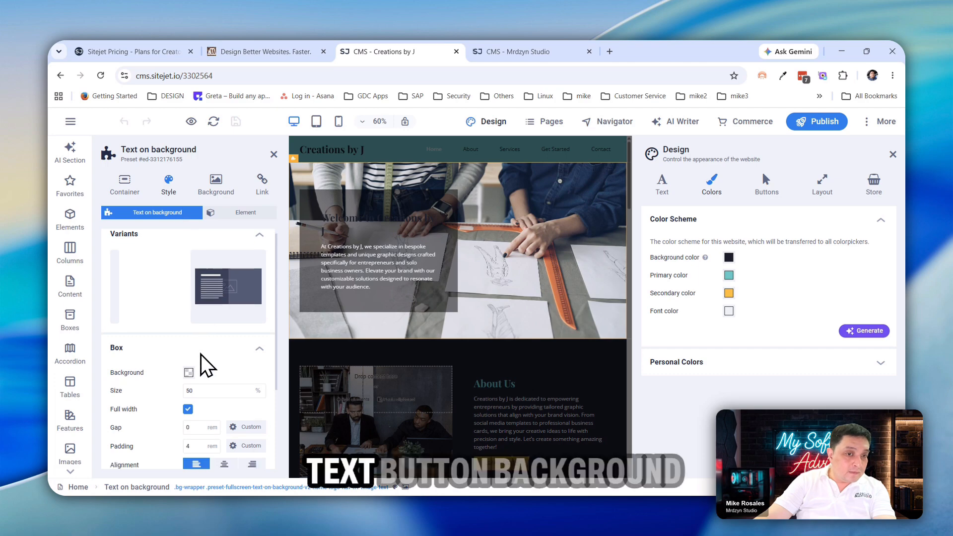
{"action": "scroll", "coordinate": [202, 366], "scroll_direction": "down", "scroll_amount": 2}
{"action": "scroll", "coordinate": [252, 399], "scroll_direction": "down", "scroll_amount": 1}
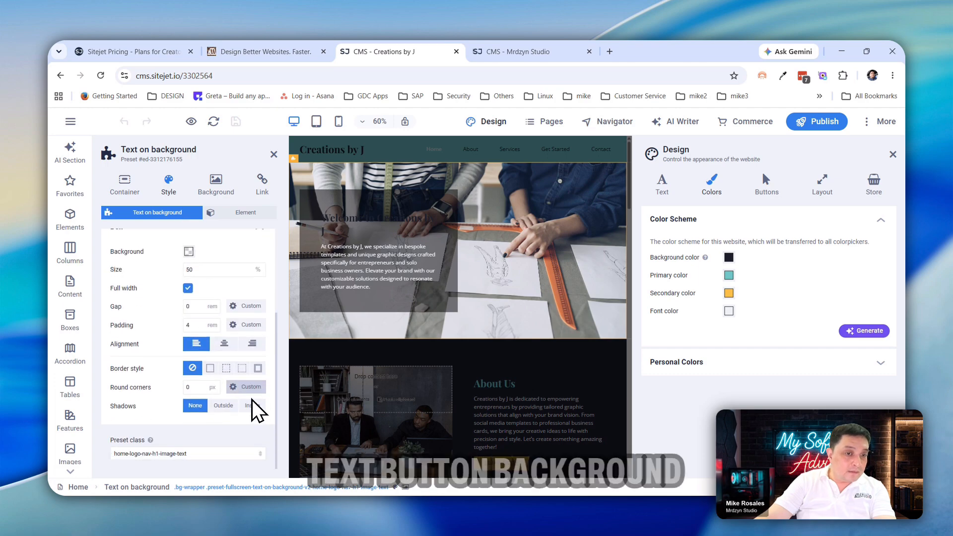
{"action": "left_click", "coordinate": [215, 189]}
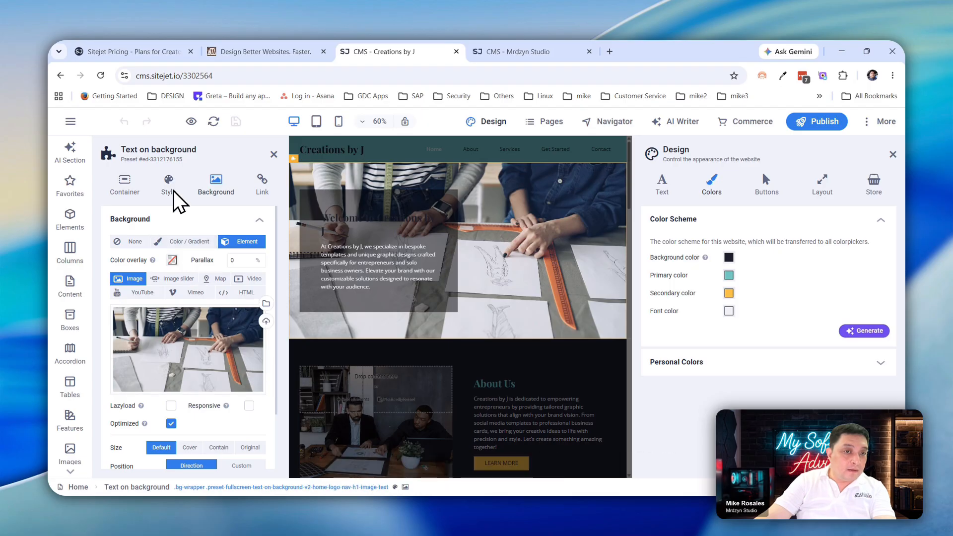
{"action": "left_click", "coordinate": [188, 243]}
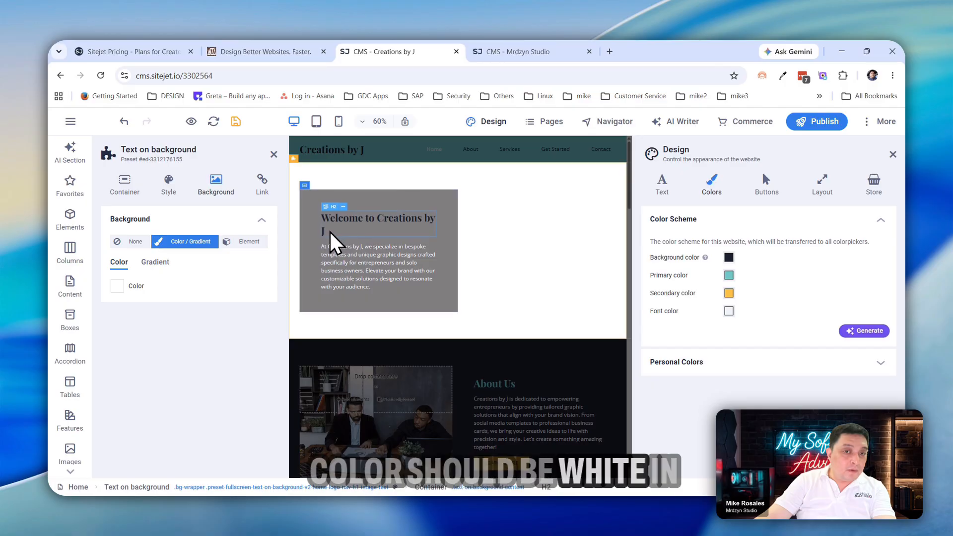
Step: Set the hero headline's text color to the scheme's Font color, #edf2f7
{"action": "double_click", "coordinate": [365, 231]}
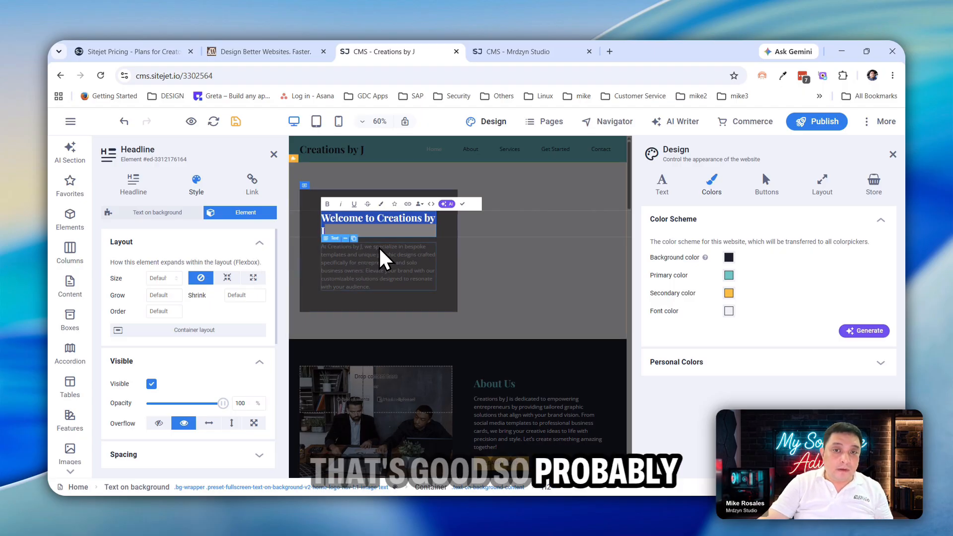
{"action": "left_click", "coordinate": [381, 204]}
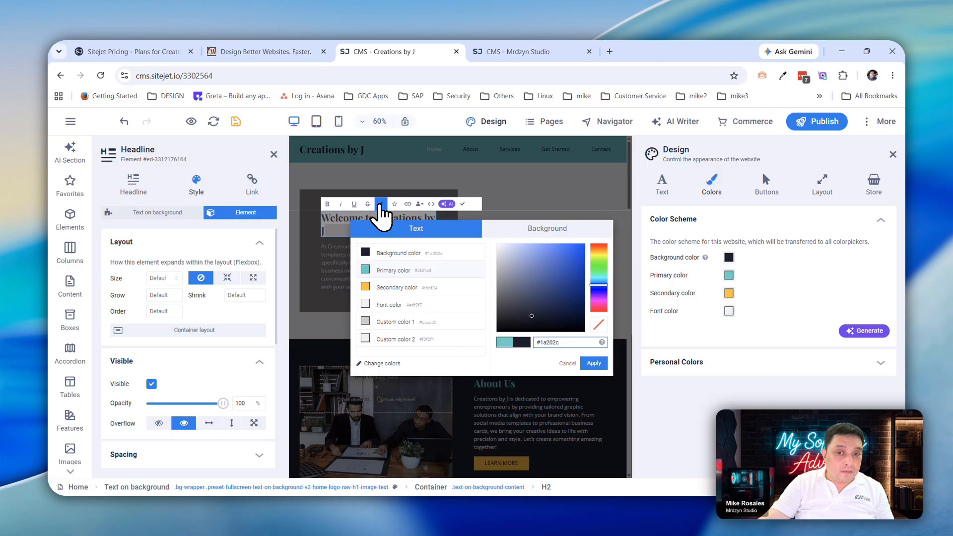
{"action": "left_click", "coordinate": [365, 305]}
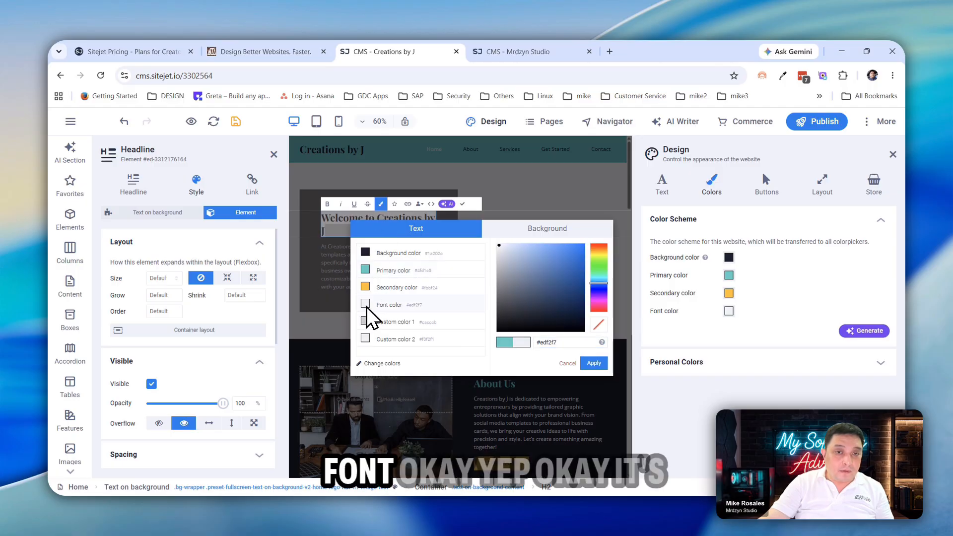
{"action": "left_click", "coordinate": [593, 363]}
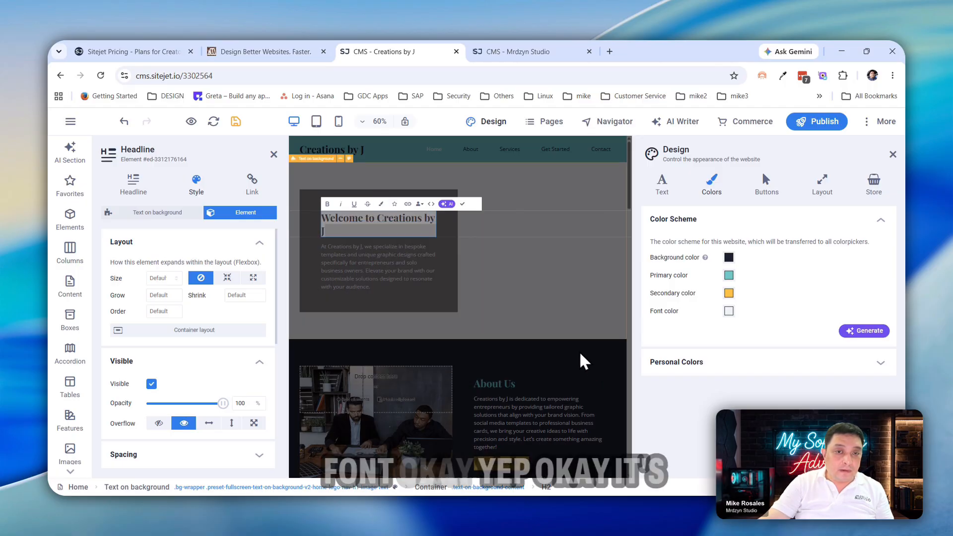
{"action": "left_click", "coordinate": [517, 304]}
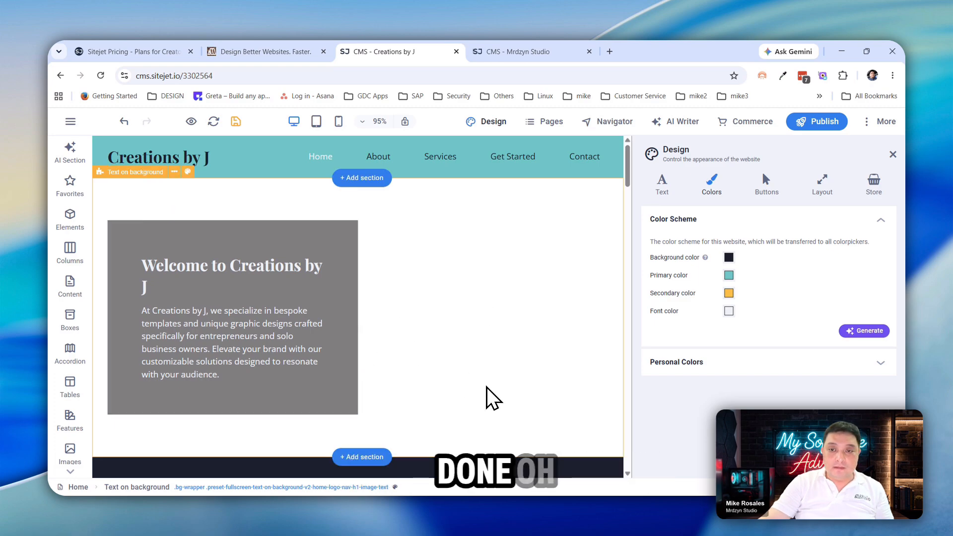
Step: Close the website design settings and set the hero text container's background to an image element
{"action": "scroll", "coordinate": [487, 395], "scroll_direction": "down", "scroll_amount": 2}
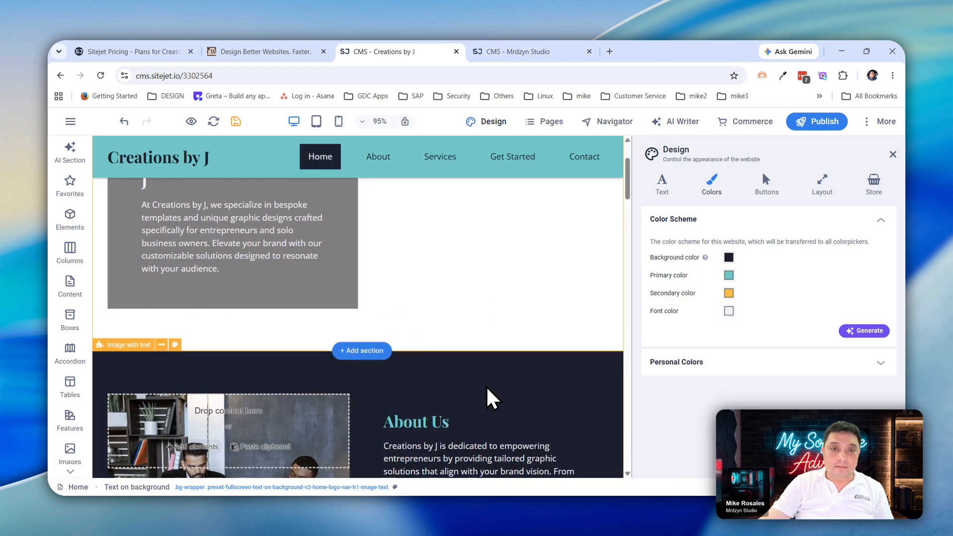
{"action": "left_click", "coordinate": [892, 155]}
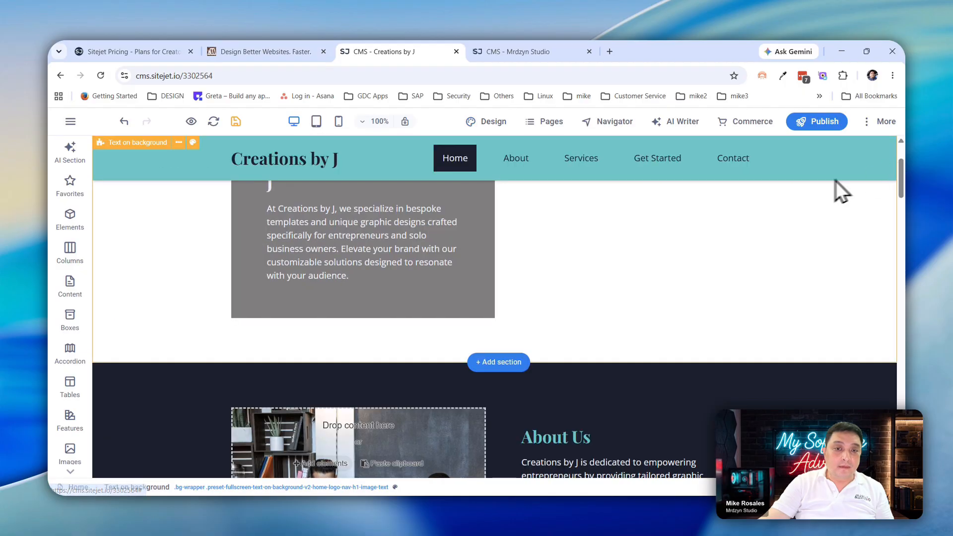
{"action": "left_click", "coordinate": [442, 301]}
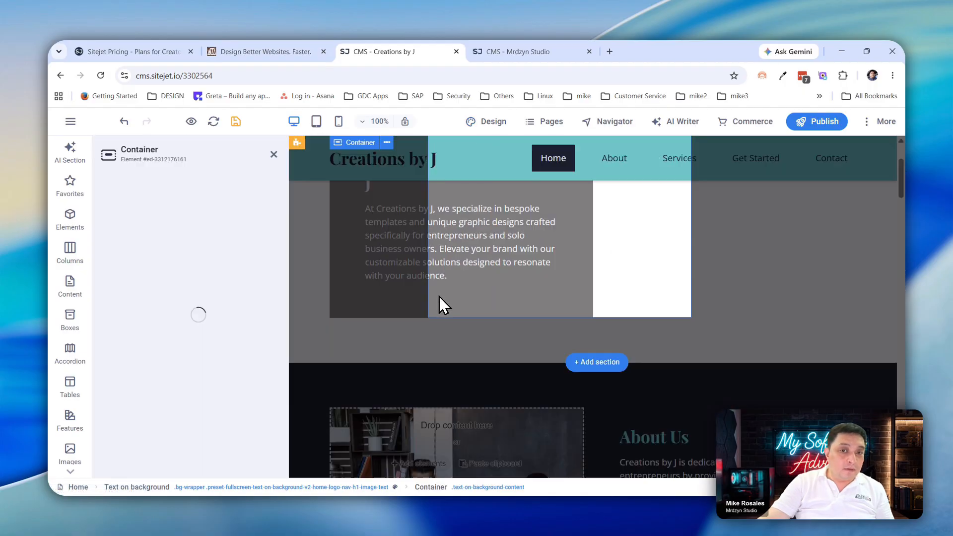
{"action": "left_click", "coordinate": [217, 188]}
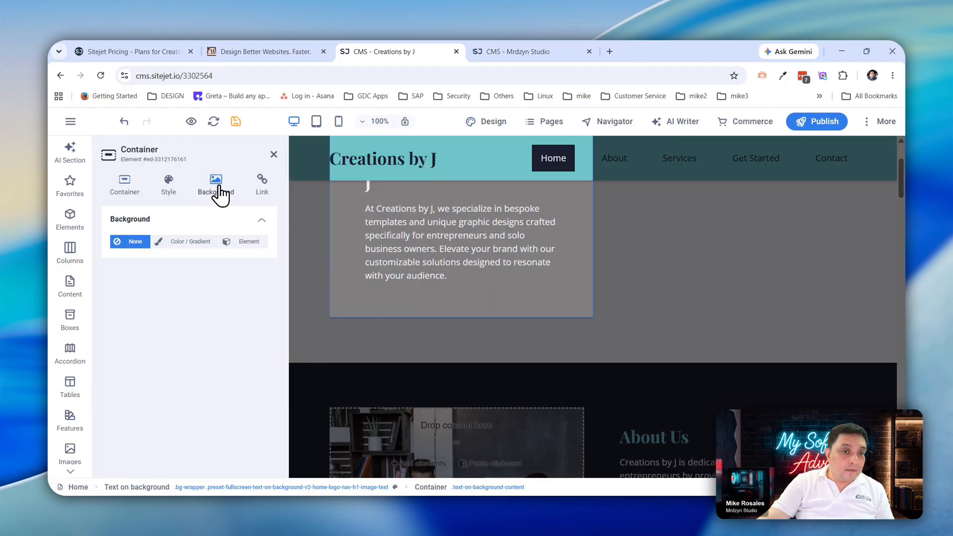
{"action": "left_click", "coordinate": [195, 245]}
{"action": "left_click", "coordinate": [235, 242]}
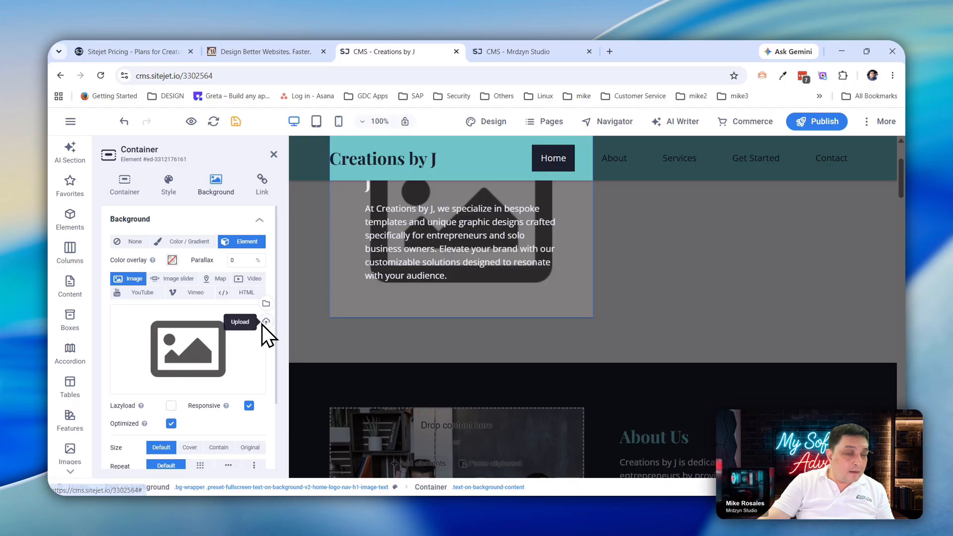
Step: Open the file selection for the container's background image and check the uploaded Images and Documents
{"action": "left_click", "coordinate": [225, 356]}
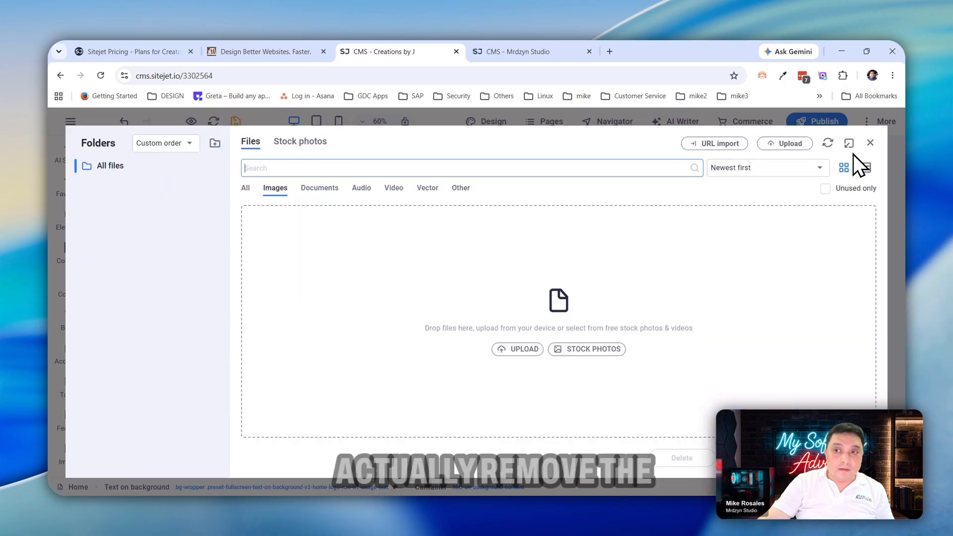
{"action": "left_click", "coordinate": [870, 143]}
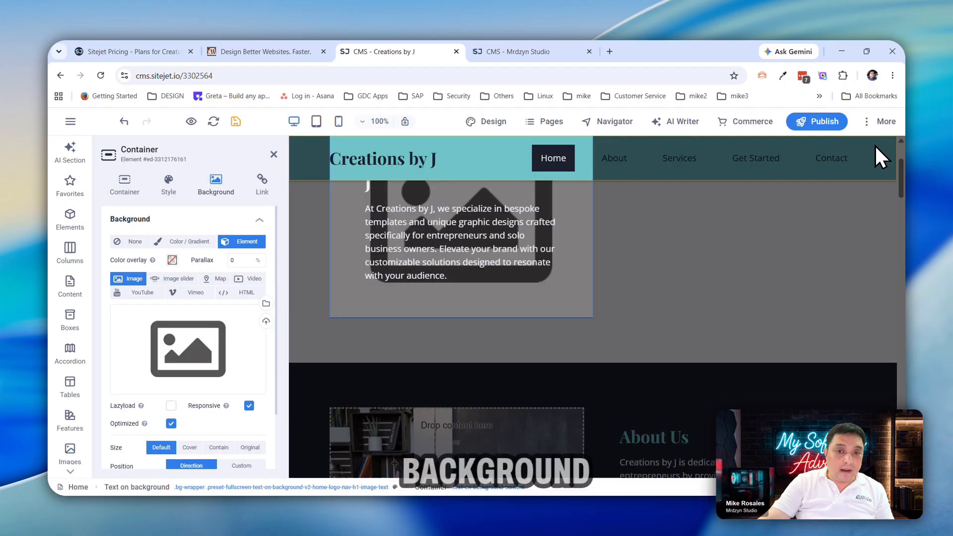
{"action": "left_click", "coordinate": [259, 348]}
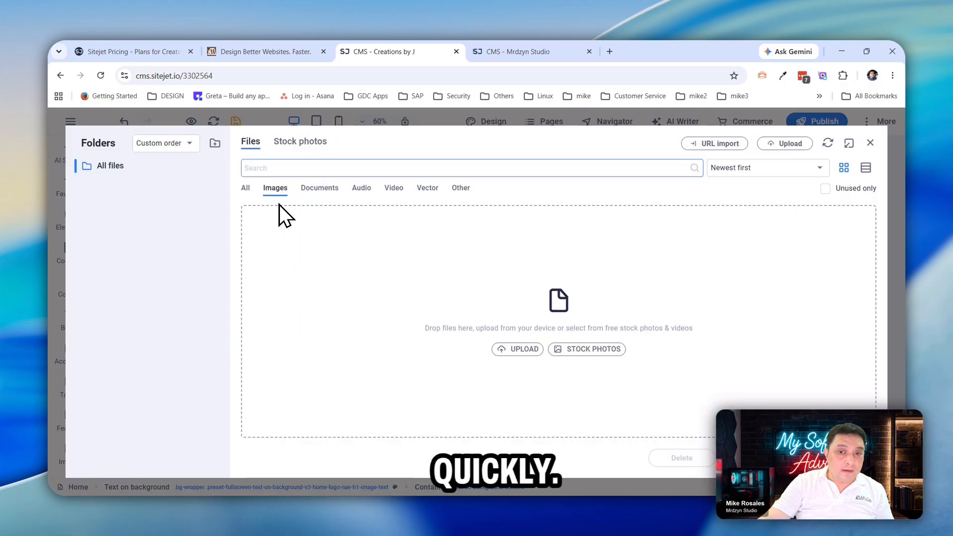
{"action": "left_click", "coordinate": [314, 193]}
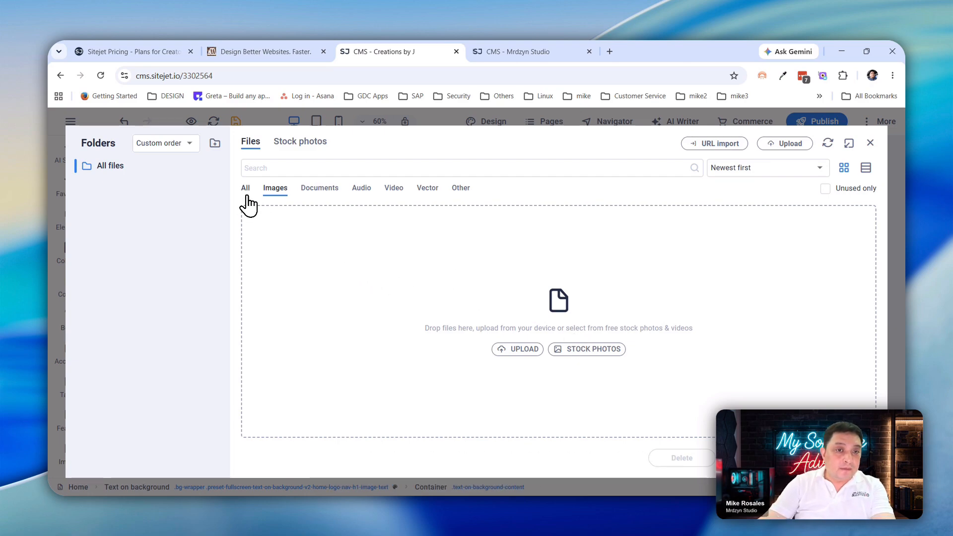
{"action": "left_click", "coordinate": [314, 191]}
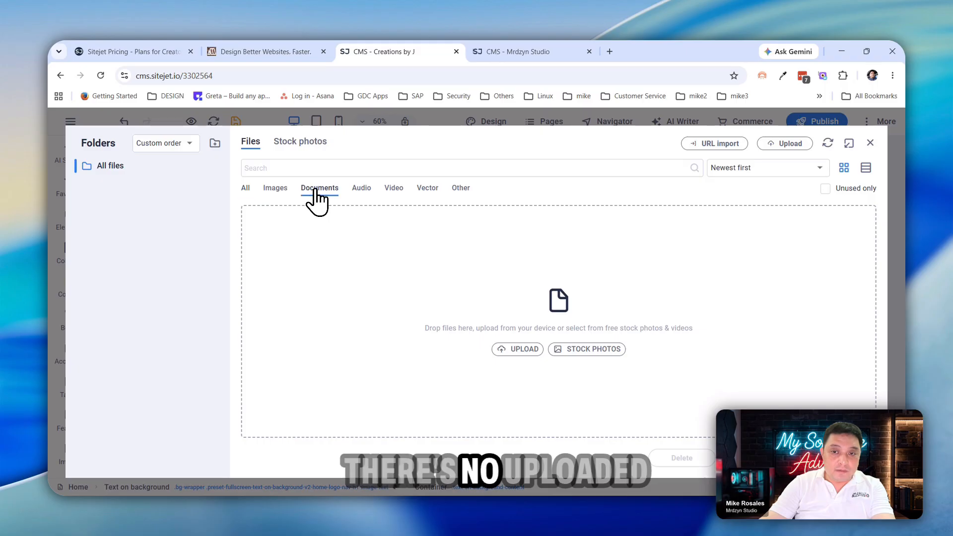
{"action": "left_click", "coordinate": [275, 192]}
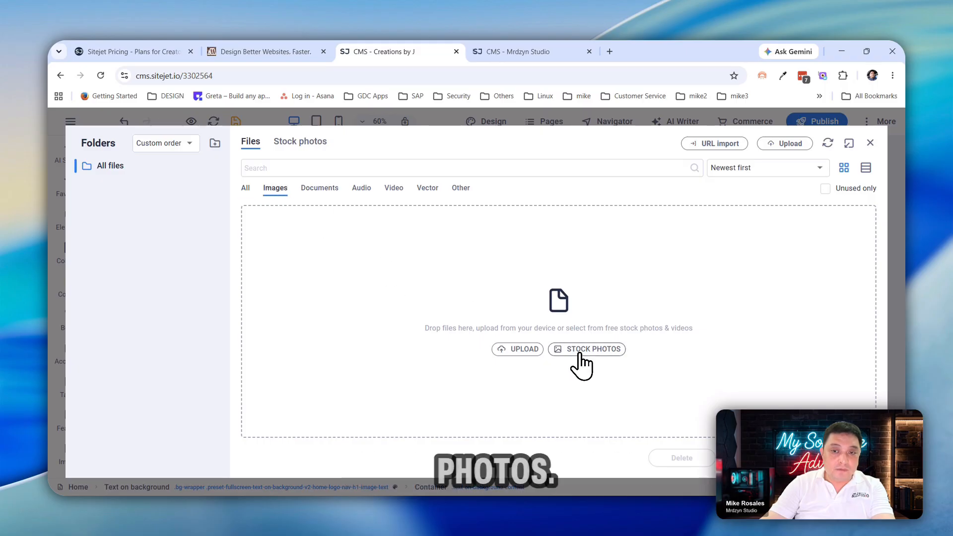
Step: Search the stock photos for "business" and import the photo of a business team working around a table with documents
{"action": "left_click", "coordinate": [308, 145]}
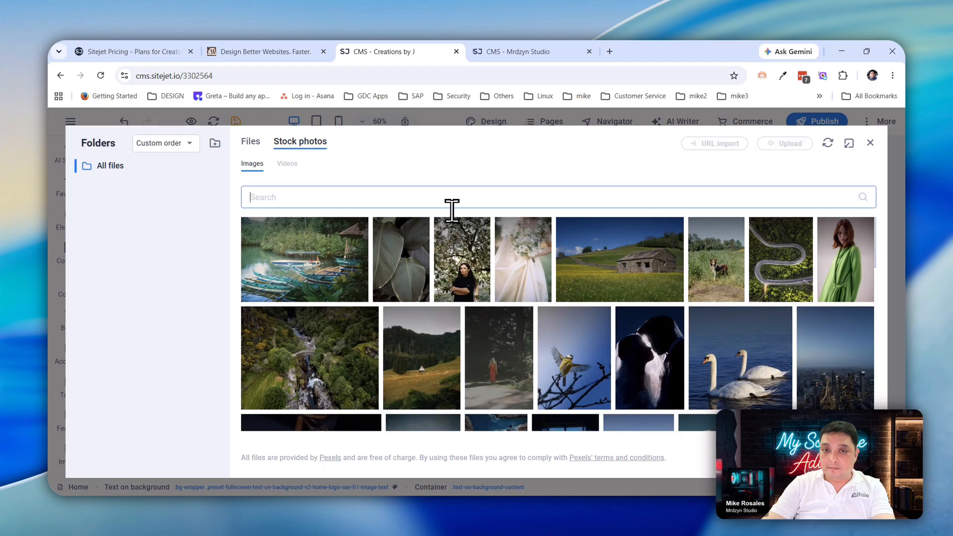
{"action": "type", "text": "yhd"}
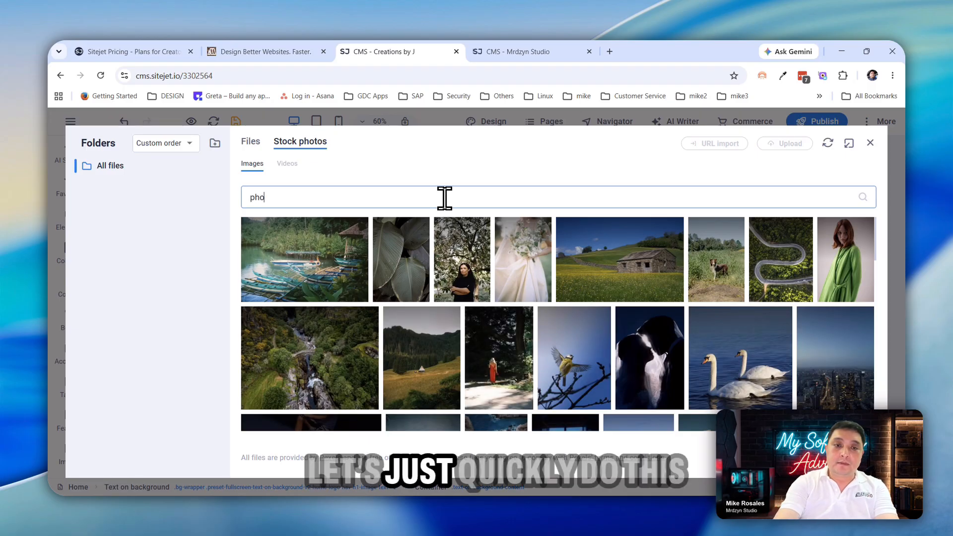
{"action": "key", "text": "BackSpace"}
{"action": "key", "text": "BackSpace"}
{"action": "key", "text": "BackSpace"}
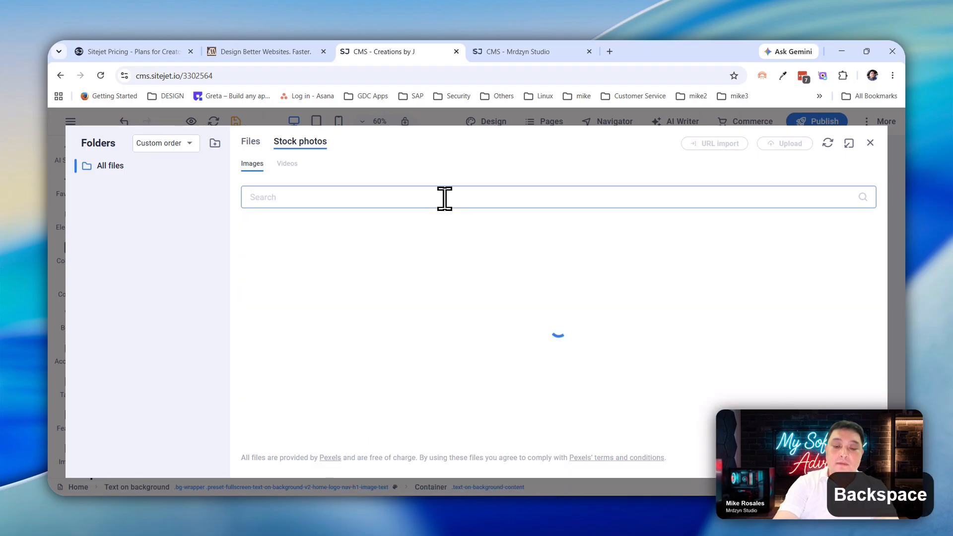
{"action": "type", "text": "busines"}
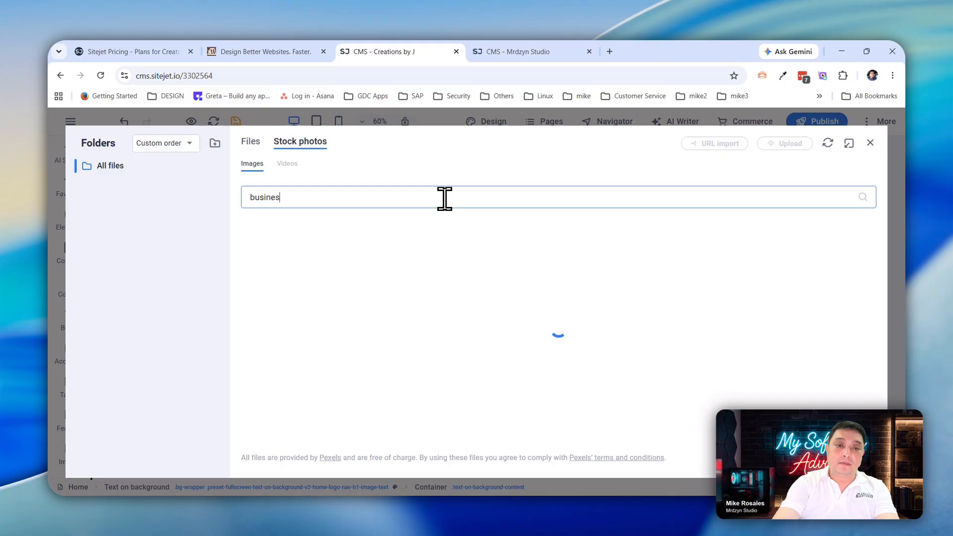
{"action": "type", "text": "s"}
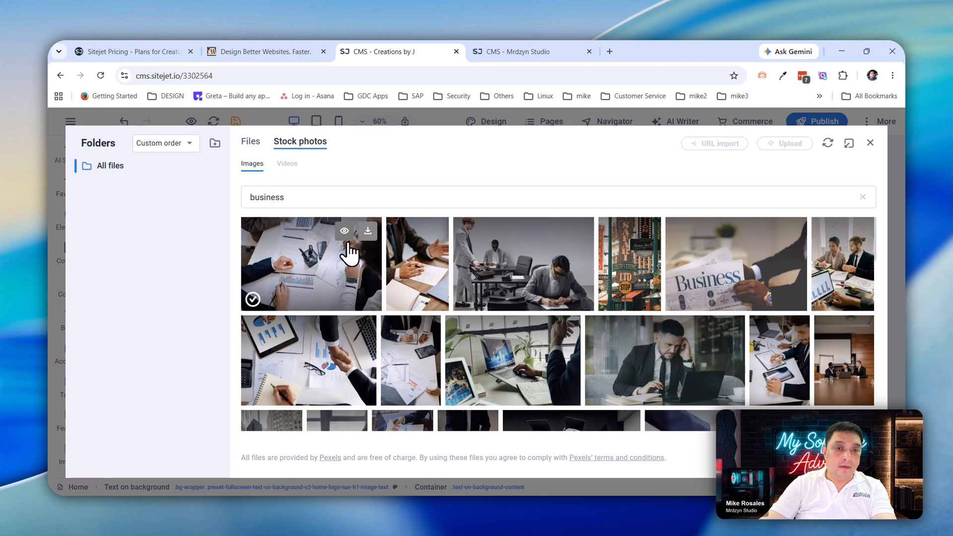
{"action": "left_click", "coordinate": [368, 232]}
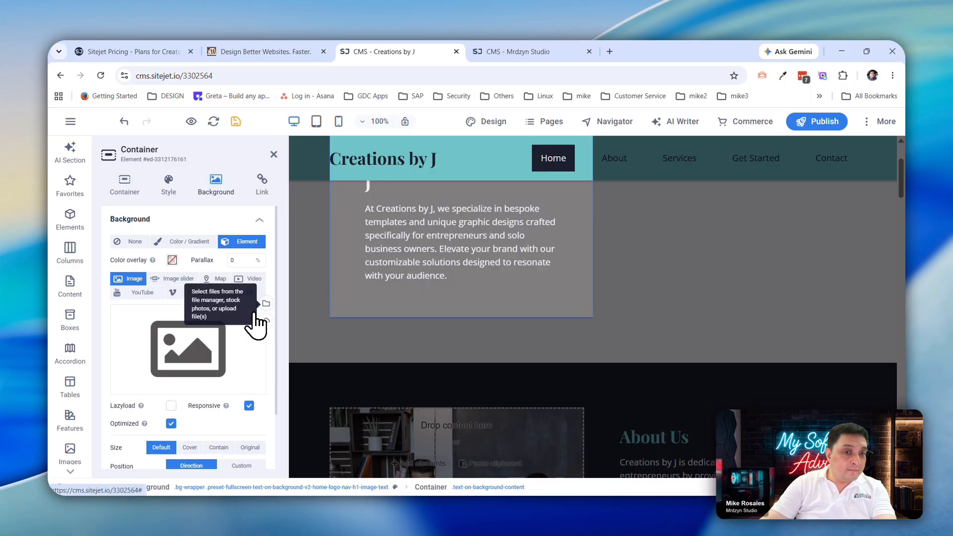
Step: Apply the imported business team photo as the hero text container's background and check its color overlay and style options
{"action": "left_click", "coordinate": [265, 305]}
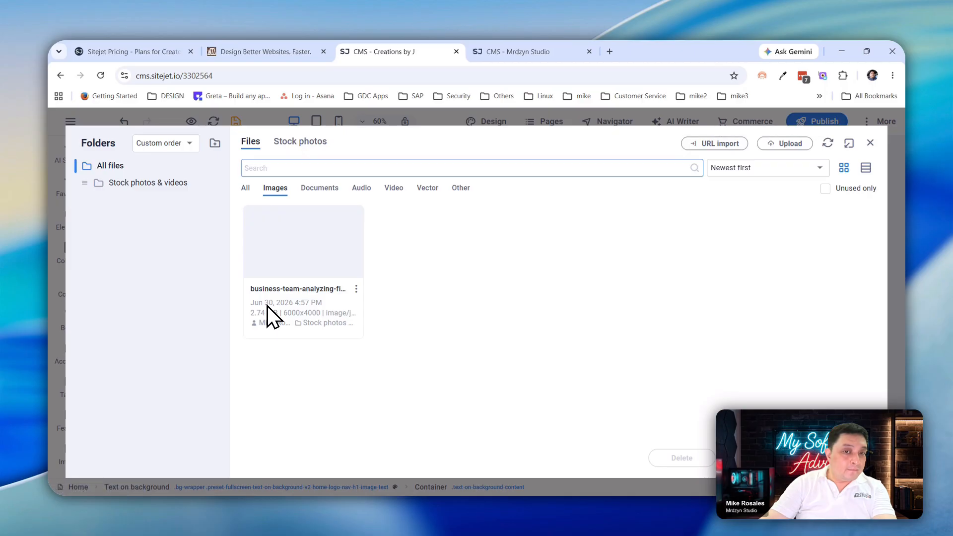
{"action": "left_click", "coordinate": [286, 263]}
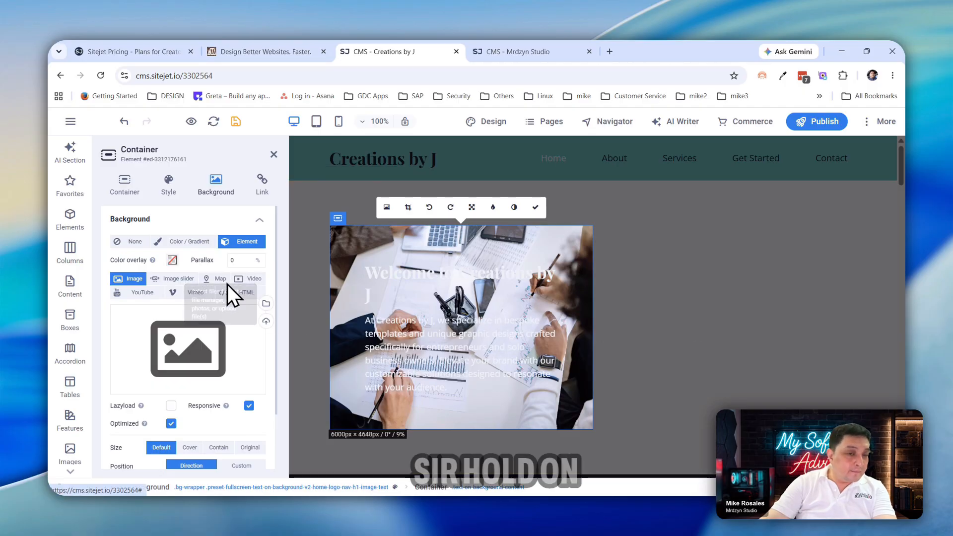
{"action": "left_click", "coordinate": [172, 260]}
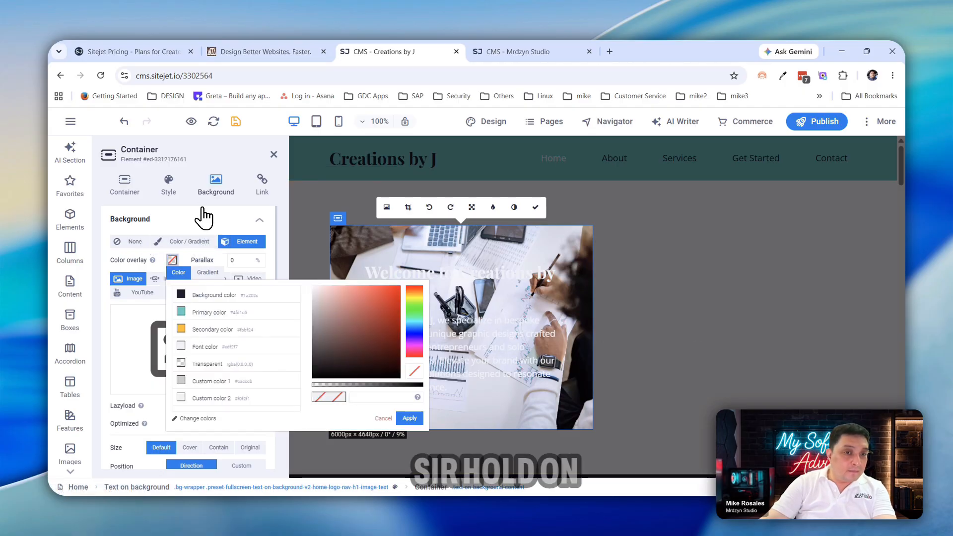
{"action": "left_click", "coordinate": [204, 219]}
{"action": "left_click", "coordinate": [171, 187]}
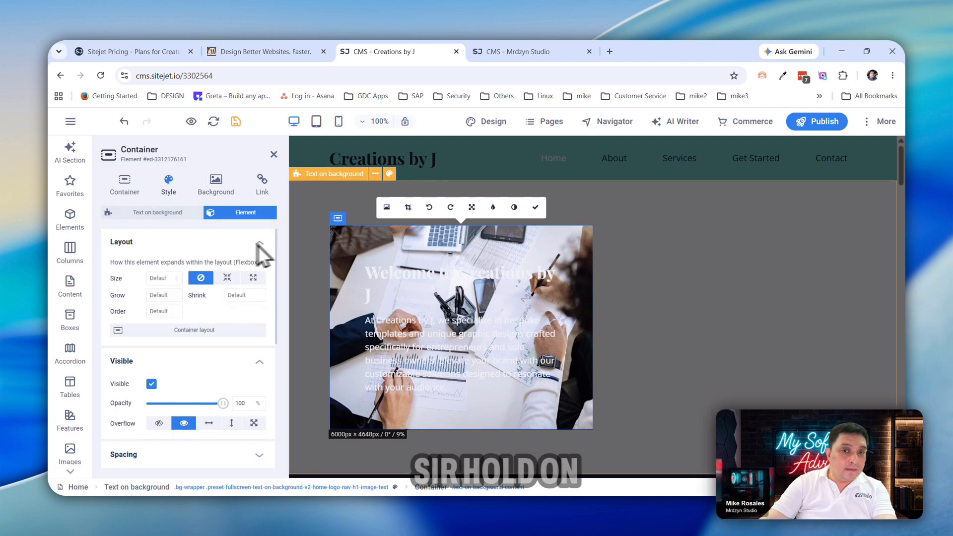
{"action": "left_click", "coordinate": [748, 326]}
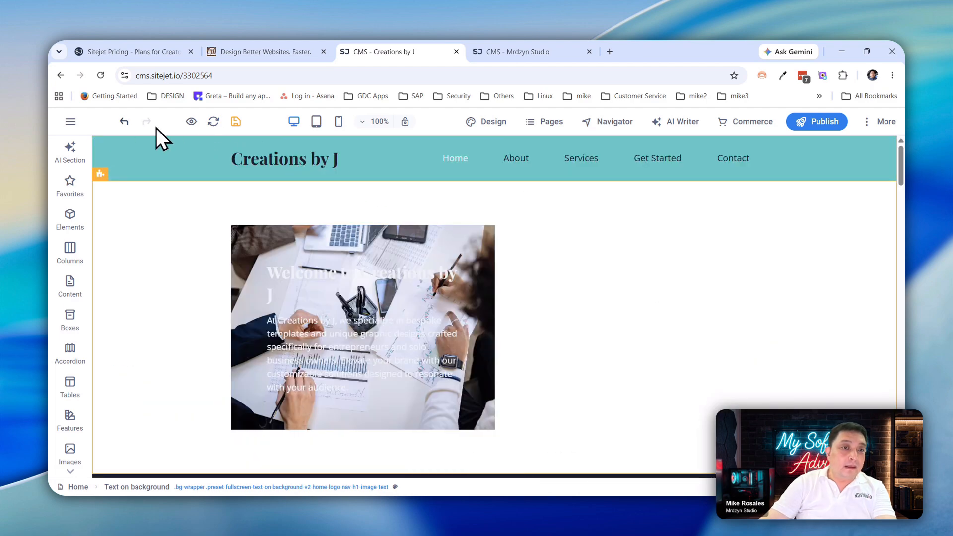
Step: Undo all hero edits, including the container background, the headline color and the section background changes
{"action": "left_click", "coordinate": [117, 125]}
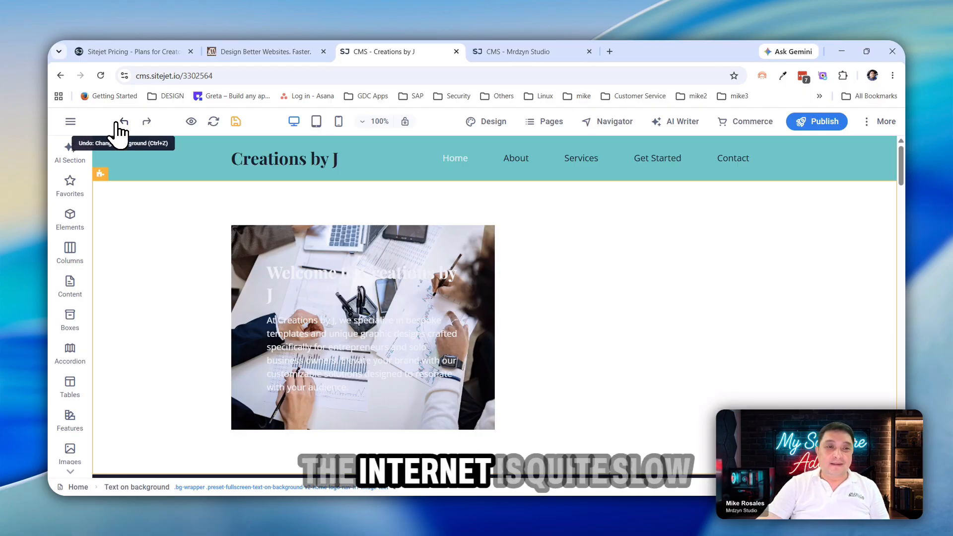
{"action": "left_click", "coordinate": [118, 130]}
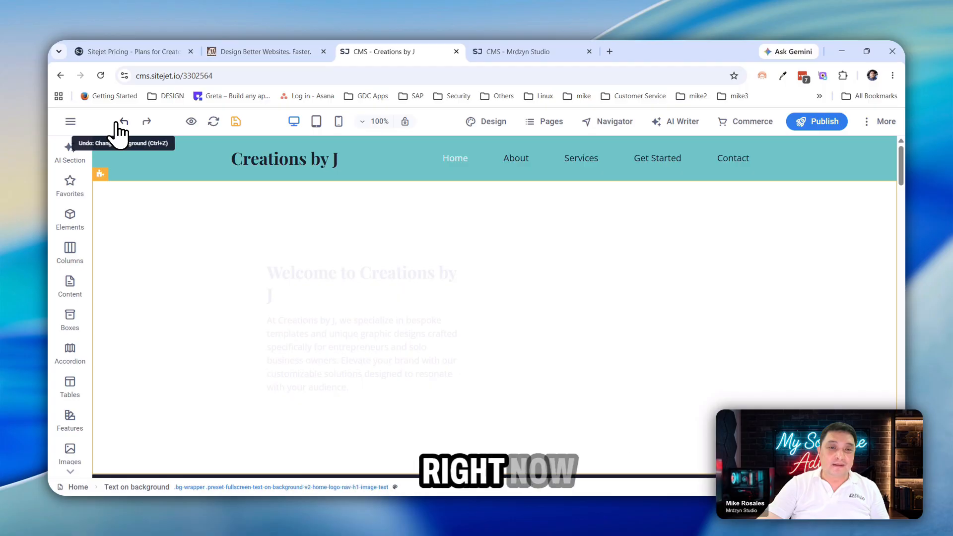
{"action": "left_click", "coordinate": [121, 131]}
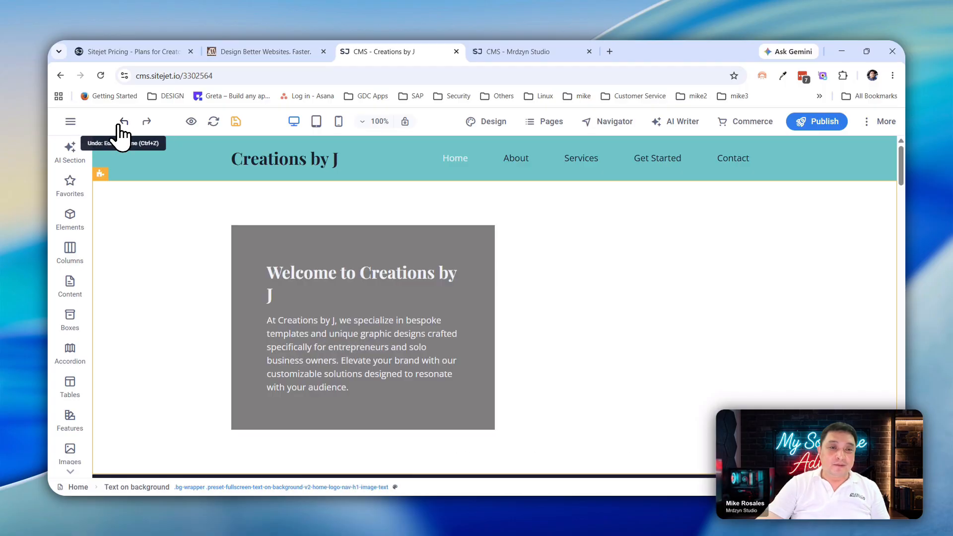
{"action": "left_click", "coordinate": [121, 132]}
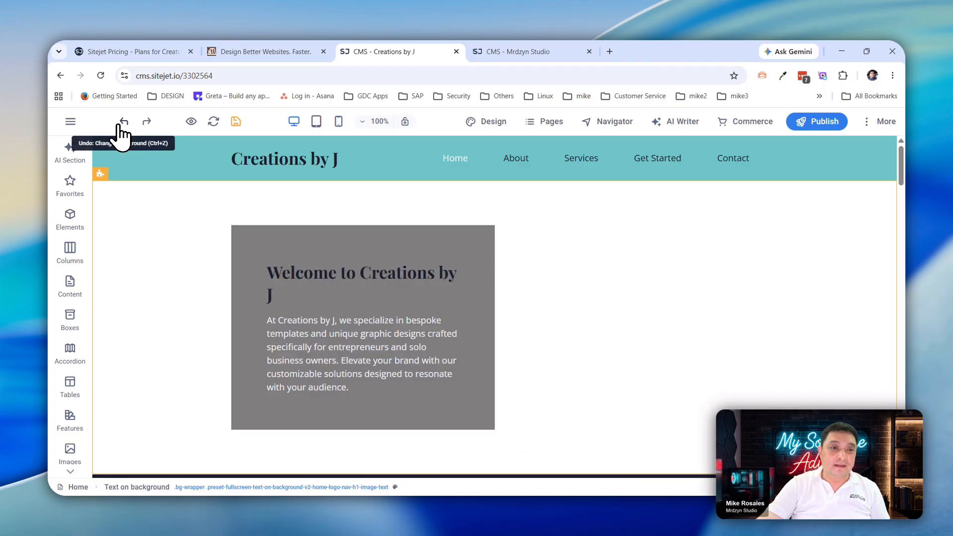
{"action": "left_click", "coordinate": [122, 132]}
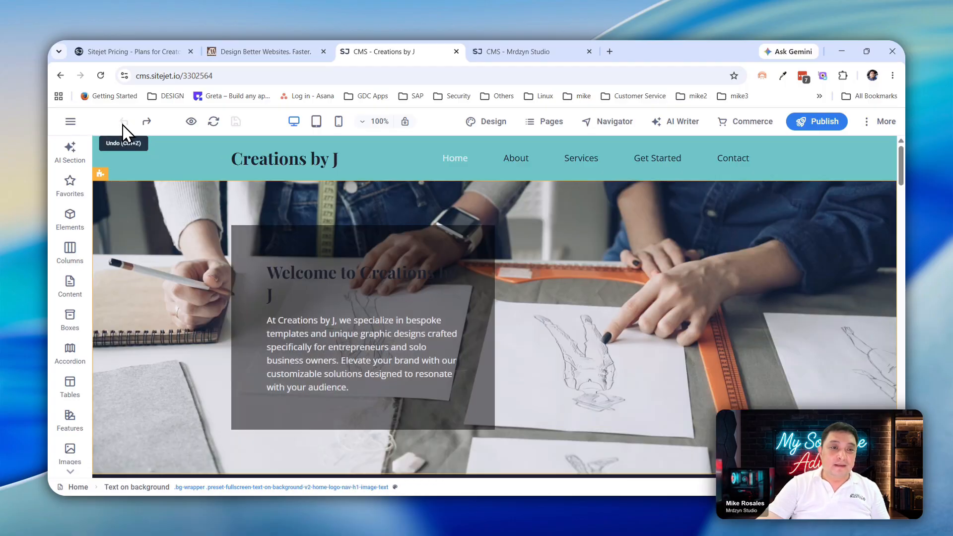
Step: Set the hero headline's text color to the scheme's Font color, #edf2f7, and save the website
{"action": "double_click", "coordinate": [352, 273]}
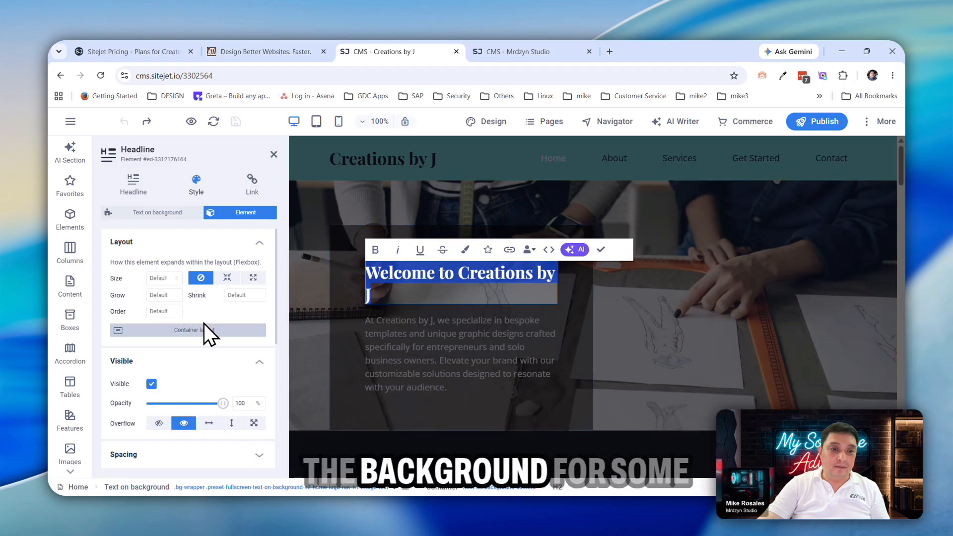
{"action": "left_click", "coordinate": [464, 250]}
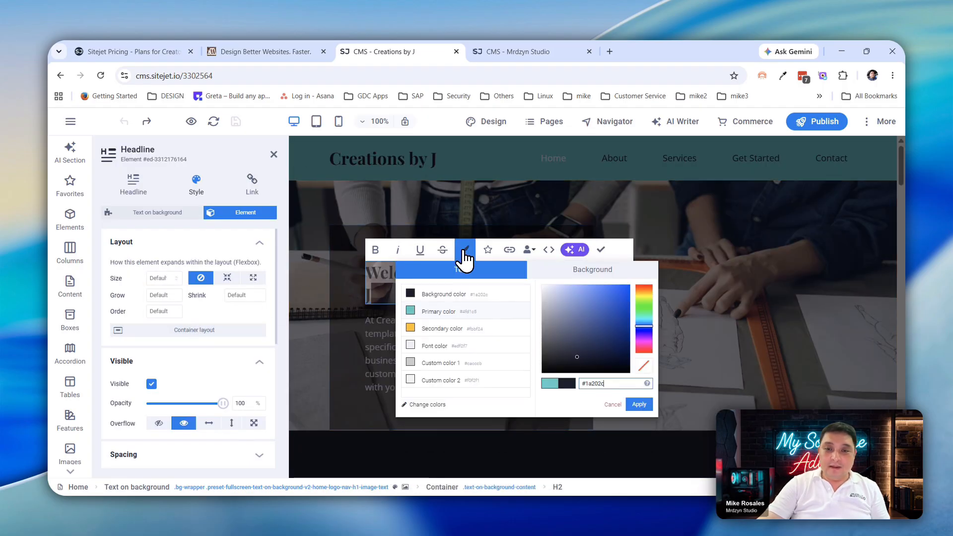
{"action": "left_click", "coordinate": [437, 346]}
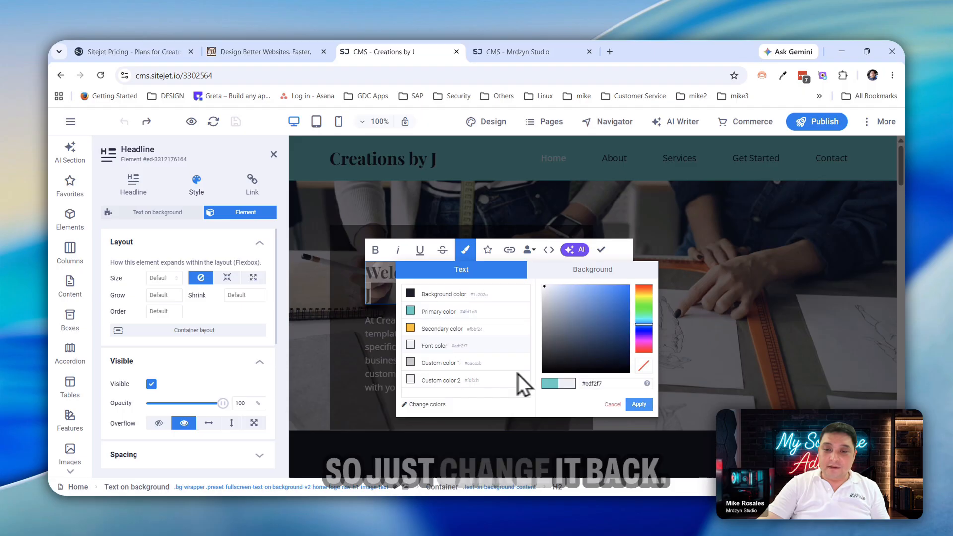
{"action": "left_click", "coordinate": [639, 404]}
{"action": "left_click", "coordinate": [679, 389]}
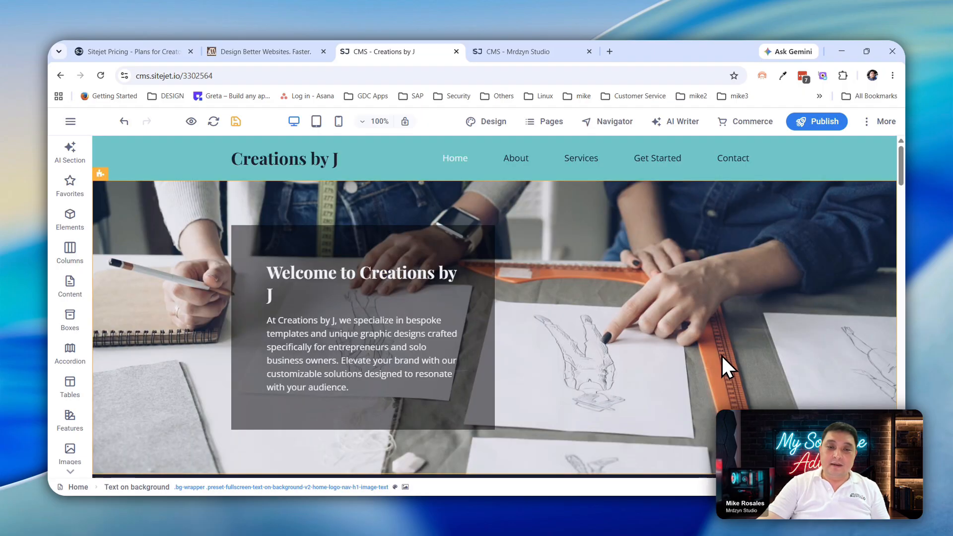
{"action": "scroll", "coordinate": [657, 348], "scroll_direction": "down", "scroll_amount": 5}
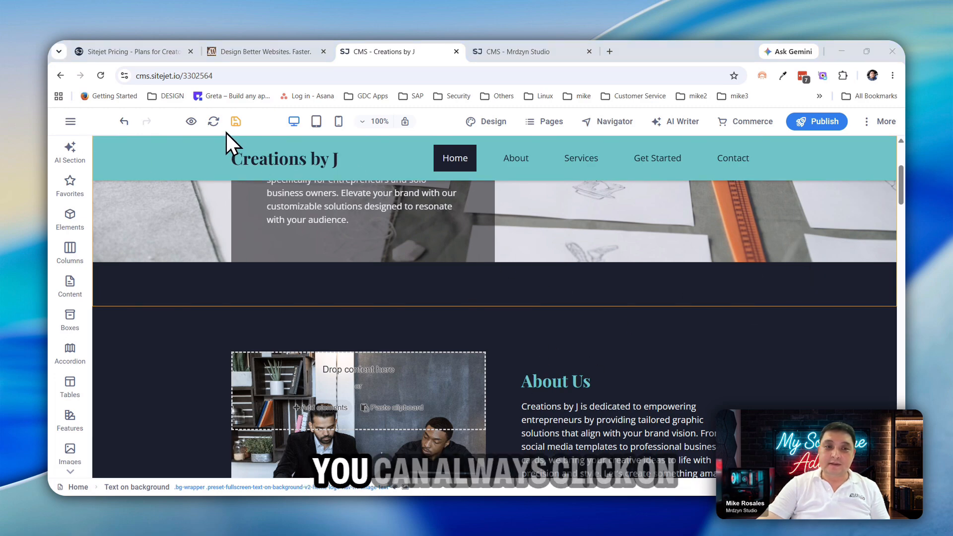
{"action": "left_click", "coordinate": [236, 122]}
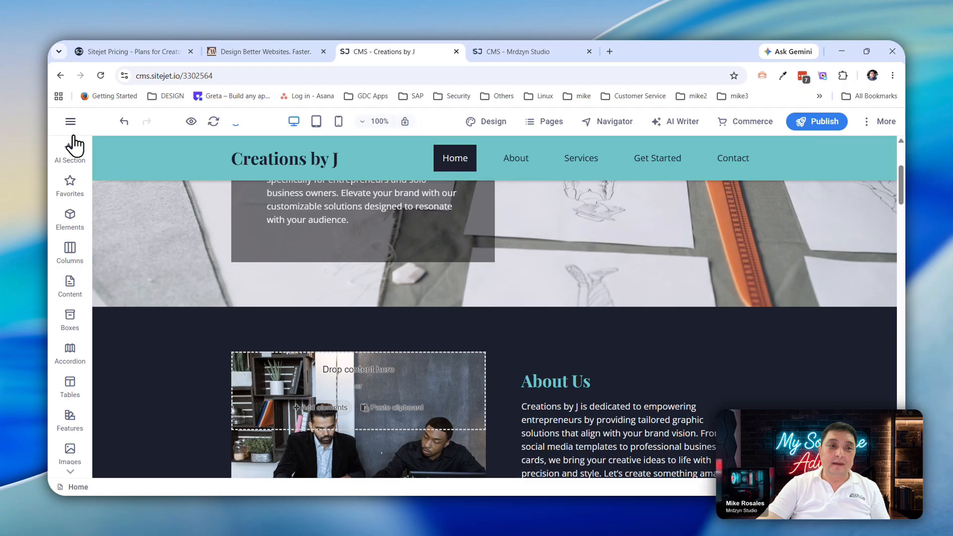
Step: Check the website's Backups options for saving or restoring a state and return to the editor
{"action": "left_click", "coordinate": [70, 122]}
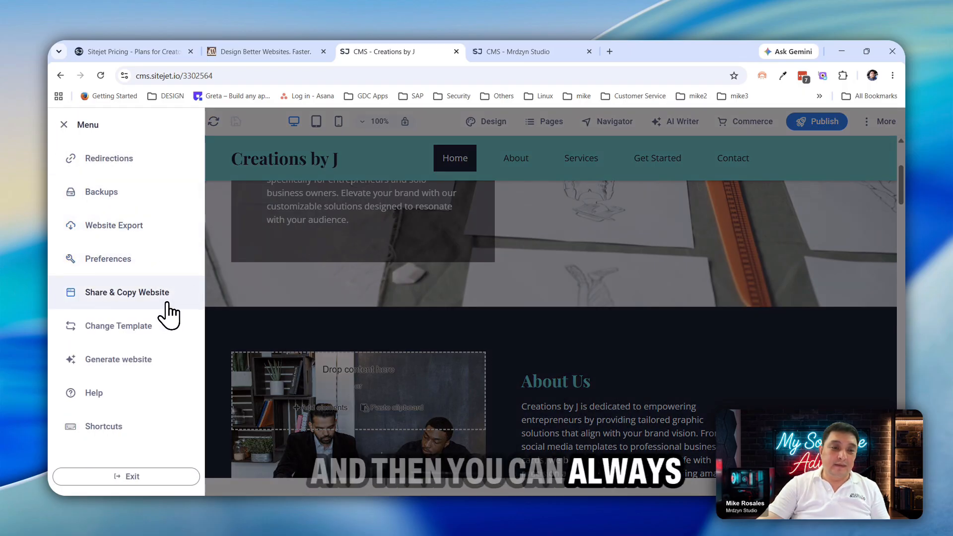
{"action": "left_click", "coordinate": [105, 195]}
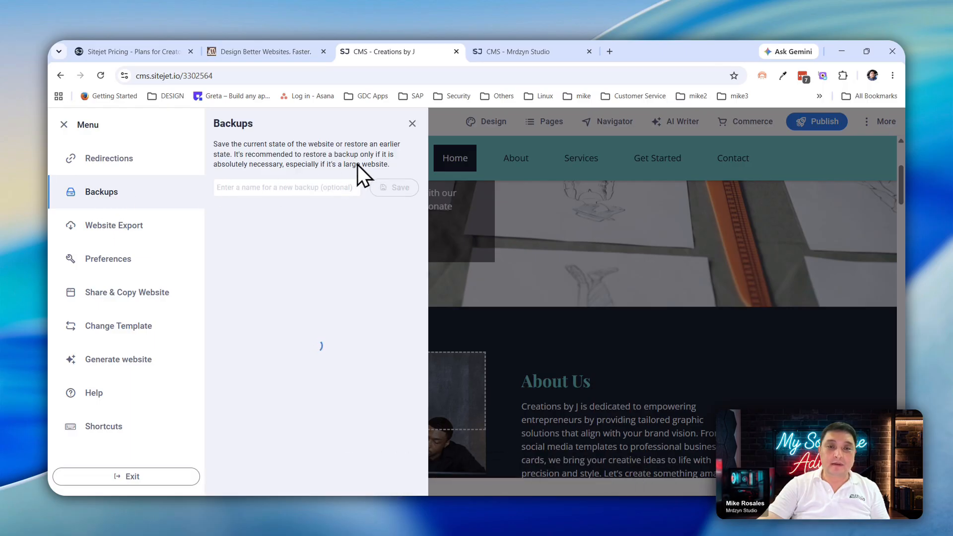
{"action": "left_click", "coordinate": [412, 124]}
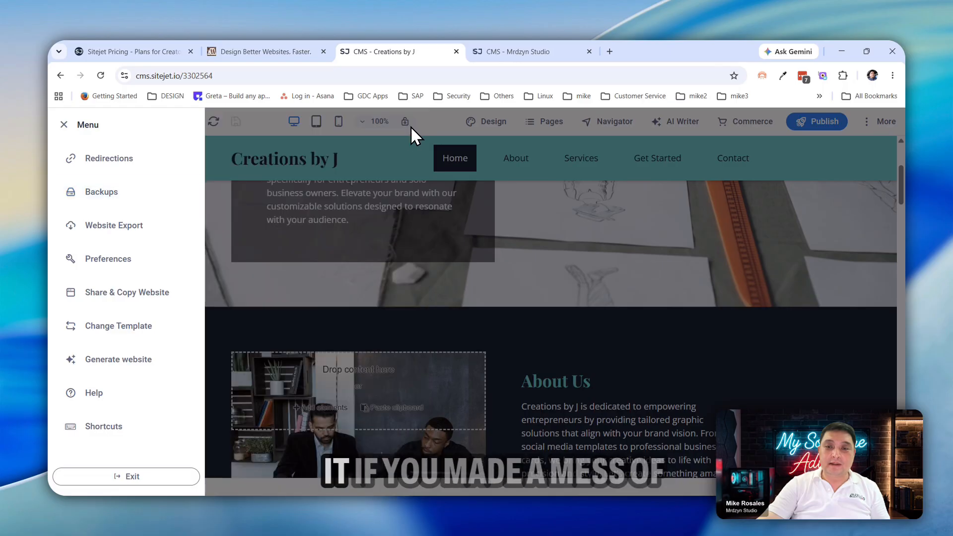
{"action": "left_click", "coordinate": [683, 295]}
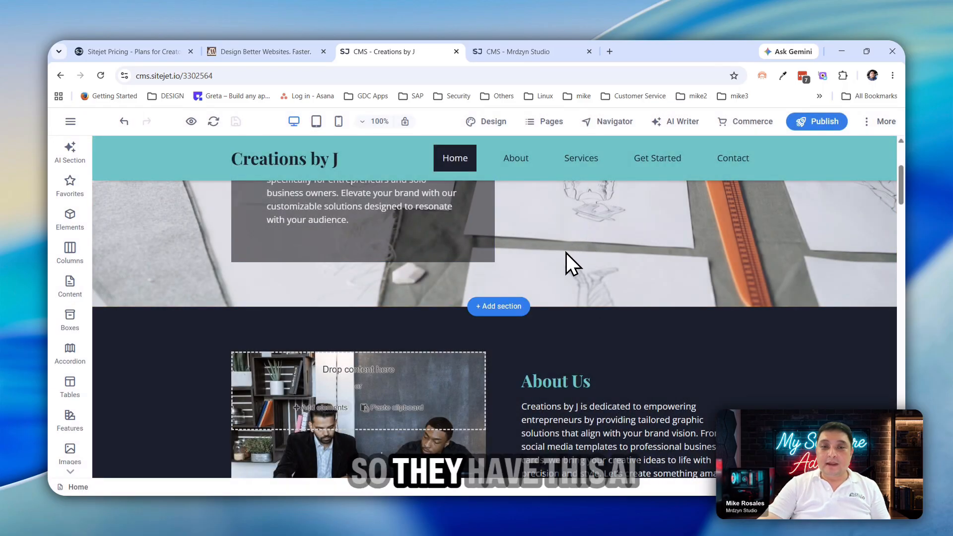
Step: Examine the AI Writer's options with the About Us paragraph chosen as its target element, and close it without generating text
{"action": "left_click", "coordinate": [405, 217]}
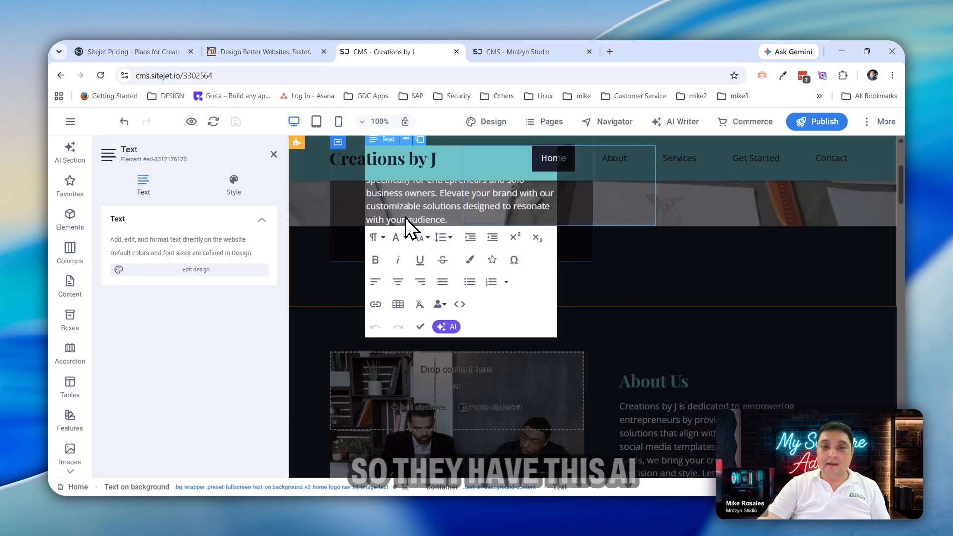
{"action": "left_click", "coordinate": [677, 133]}
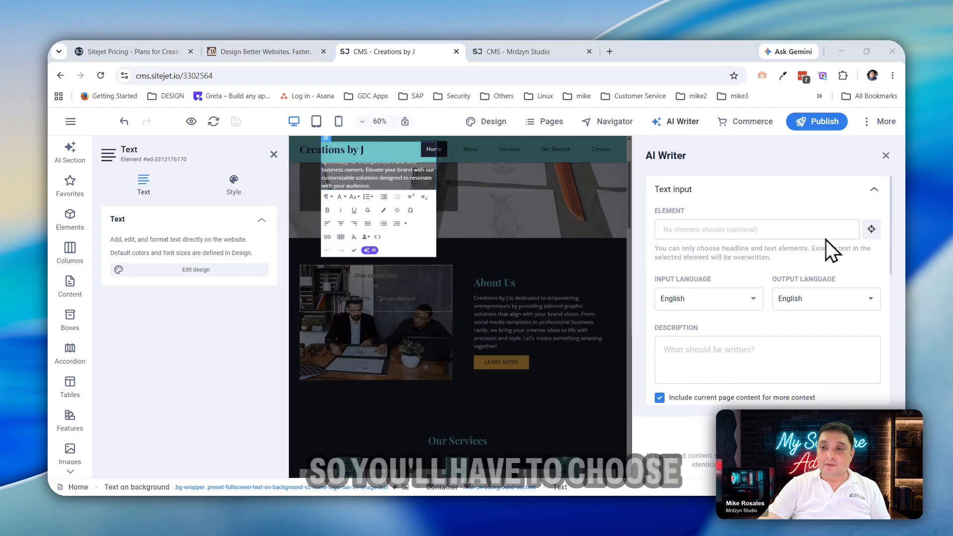
{"action": "left_click", "coordinate": [519, 306]}
{"action": "left_click", "coordinate": [872, 231]}
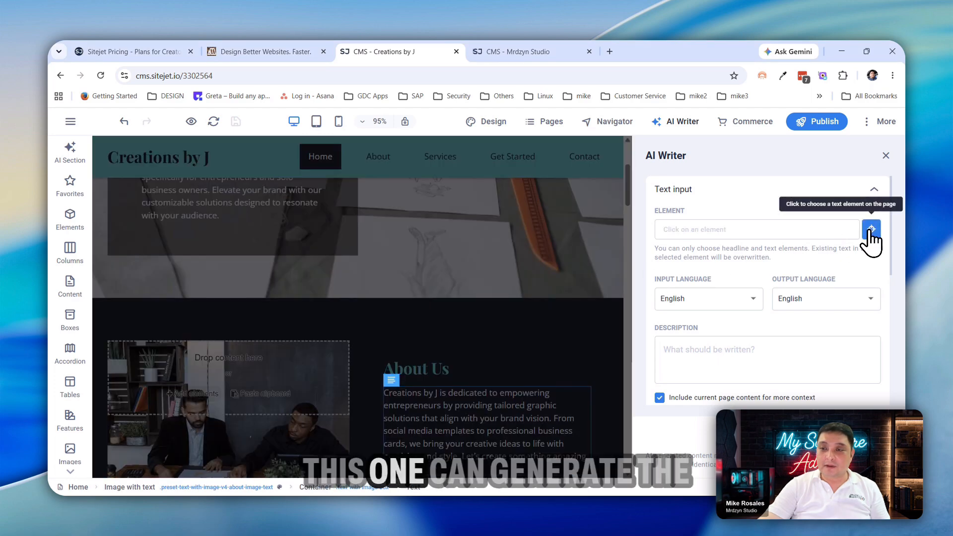
{"action": "left_click", "coordinate": [532, 409]}
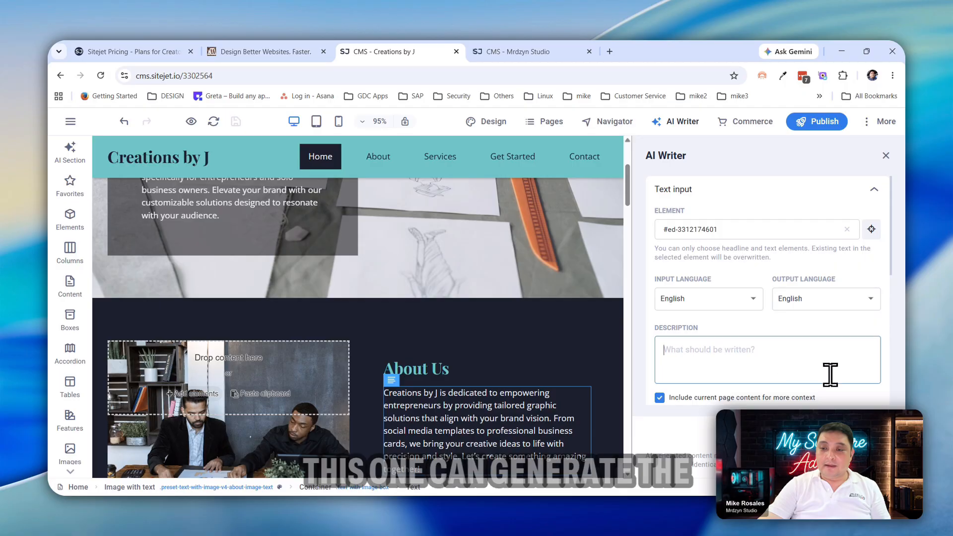
{"action": "scroll", "coordinate": [577, 415], "scroll_direction": "down", "scroll_amount": 2}
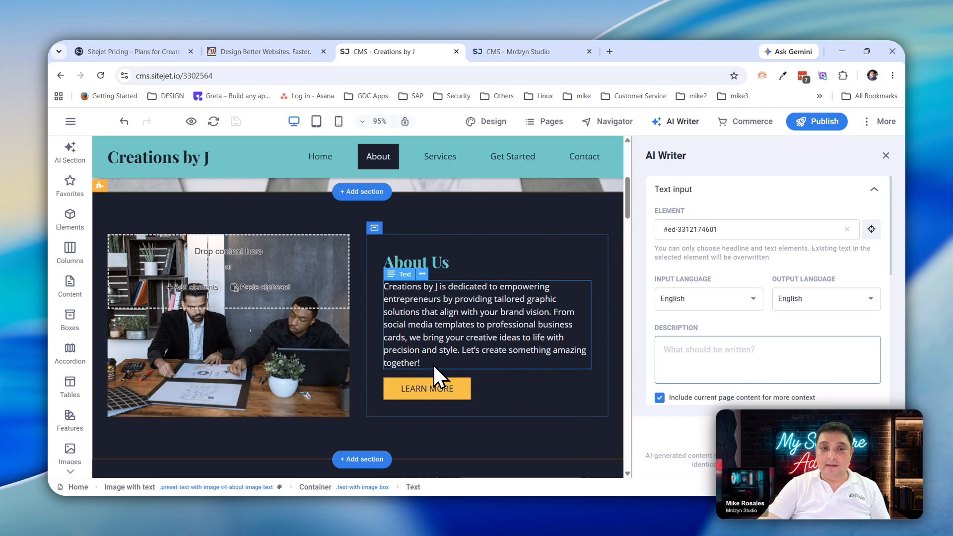
{"action": "left_click", "coordinate": [445, 287]}
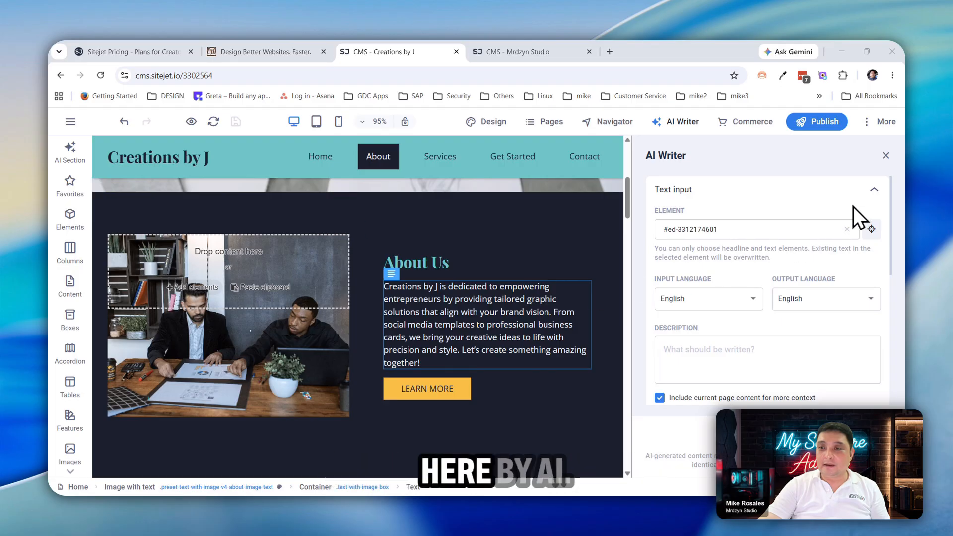
{"action": "left_click", "coordinate": [885, 156]}
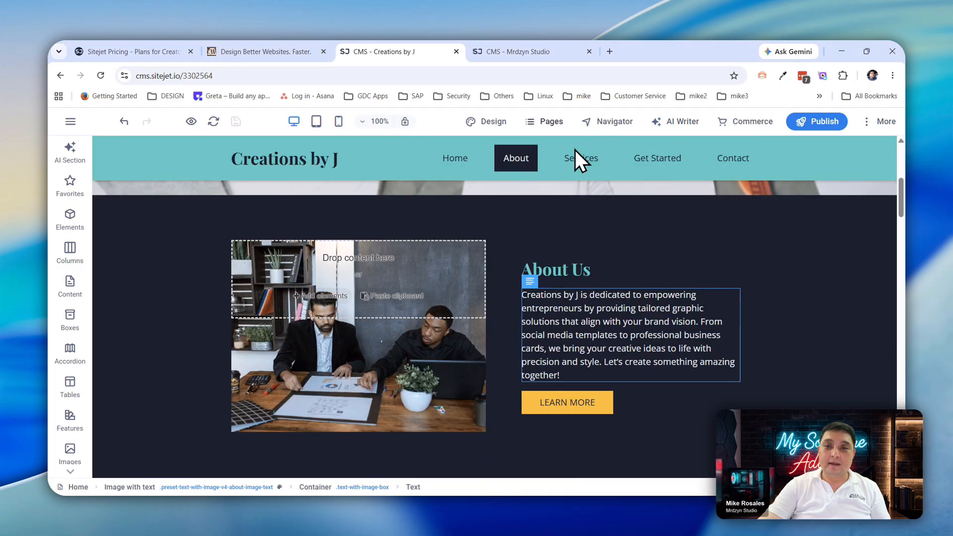
Step: Review the list of the website's pages and single page layouts
{"action": "left_click", "coordinate": [559, 129]}
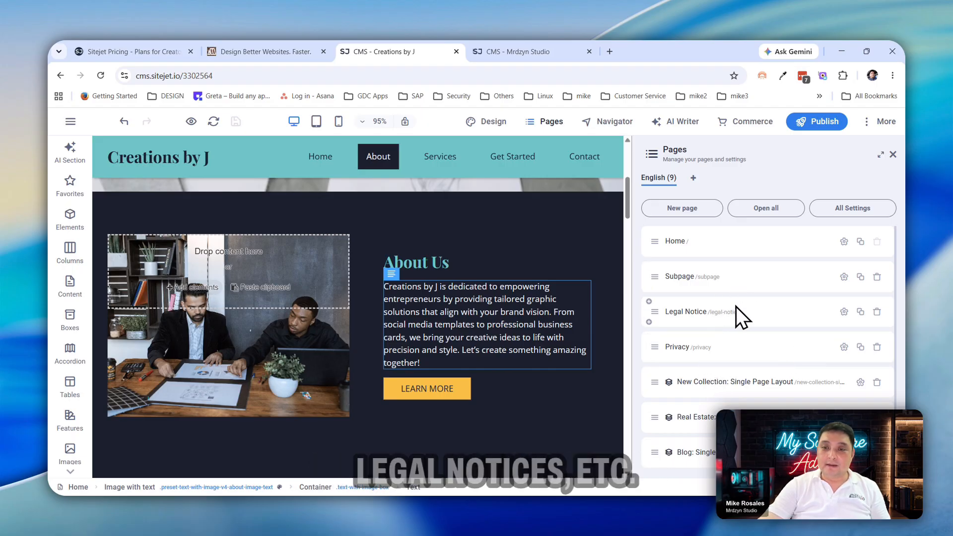
{"action": "scroll", "coordinate": [746, 324], "scroll_direction": "down", "scroll_amount": 1}
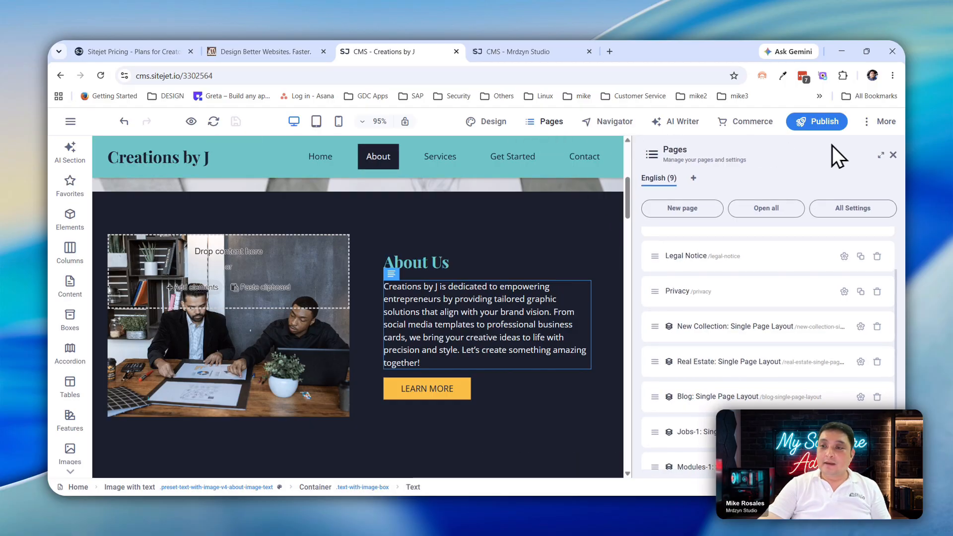
Step: Leave the page list and review the AI Section, Favorites and Elements content available for adding to the page
{"action": "left_click", "coordinate": [892, 154]}
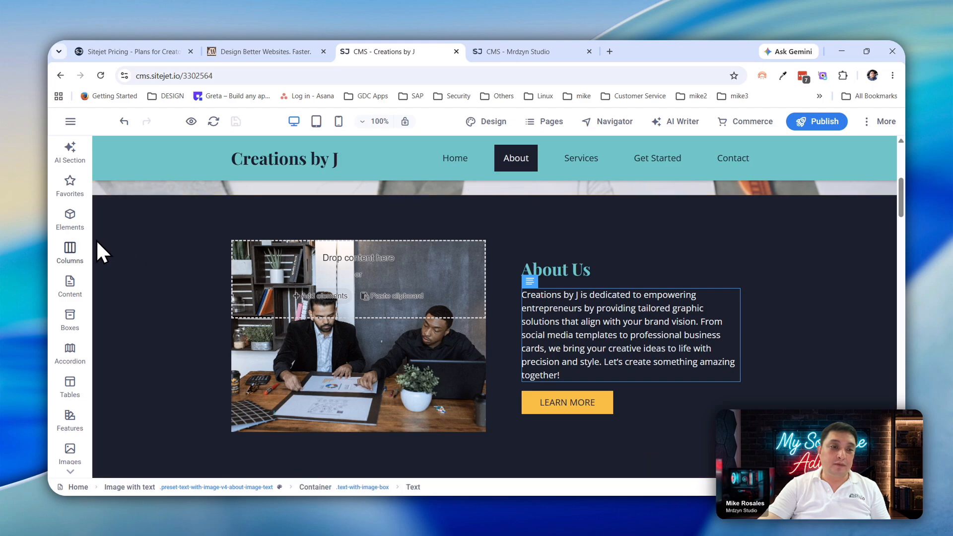
{"action": "scroll", "coordinate": [121, 273], "scroll_direction": "up", "scroll_amount": 3}
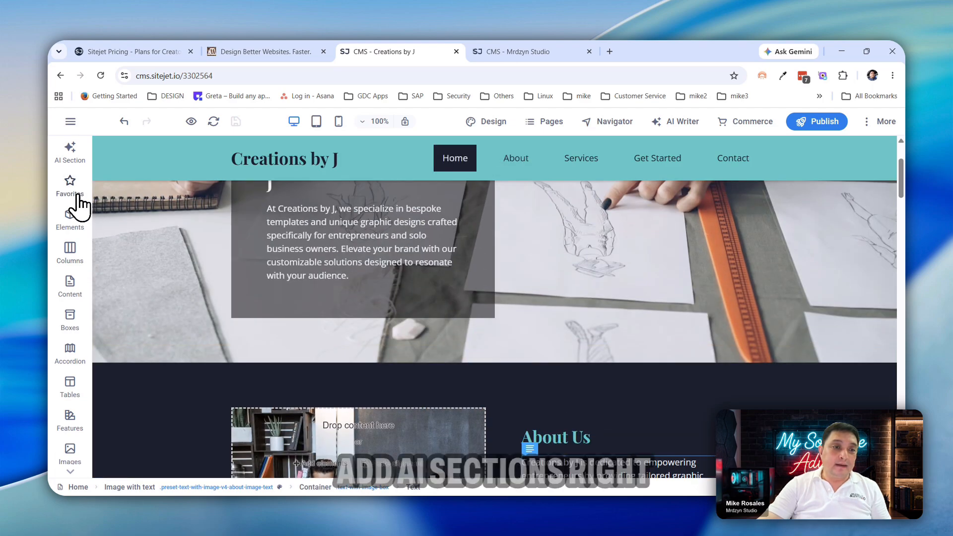
{"action": "left_click", "coordinate": [71, 154]}
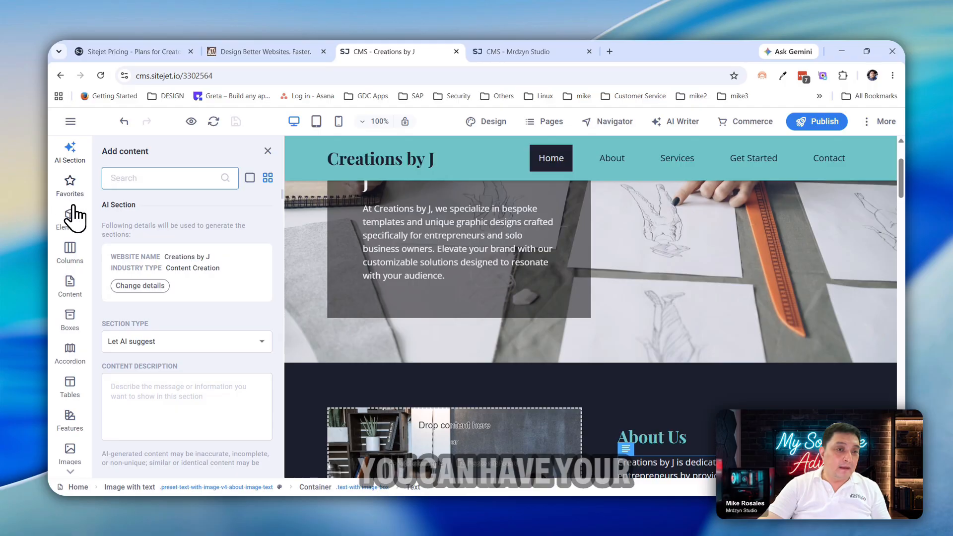
{"action": "left_click", "coordinate": [70, 195]}
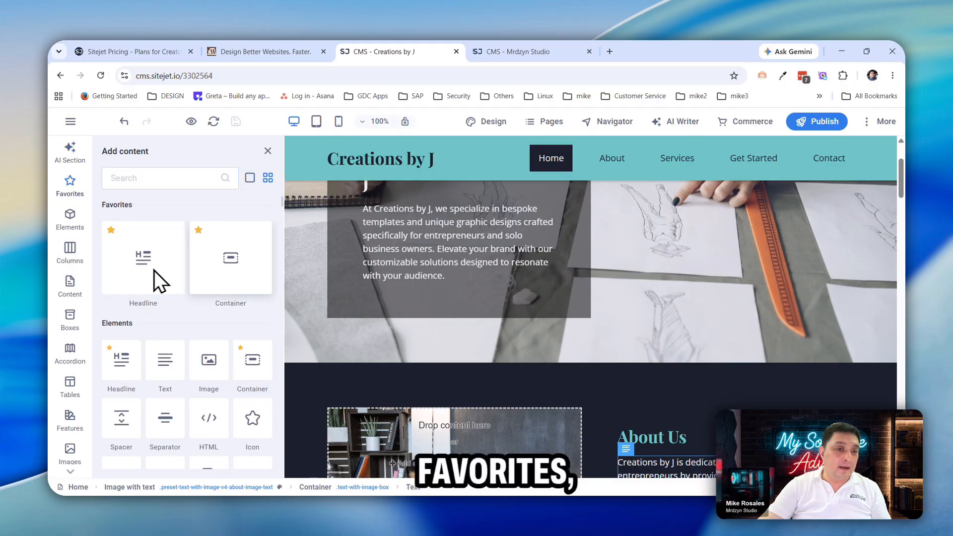
{"action": "left_click", "coordinate": [63, 228]}
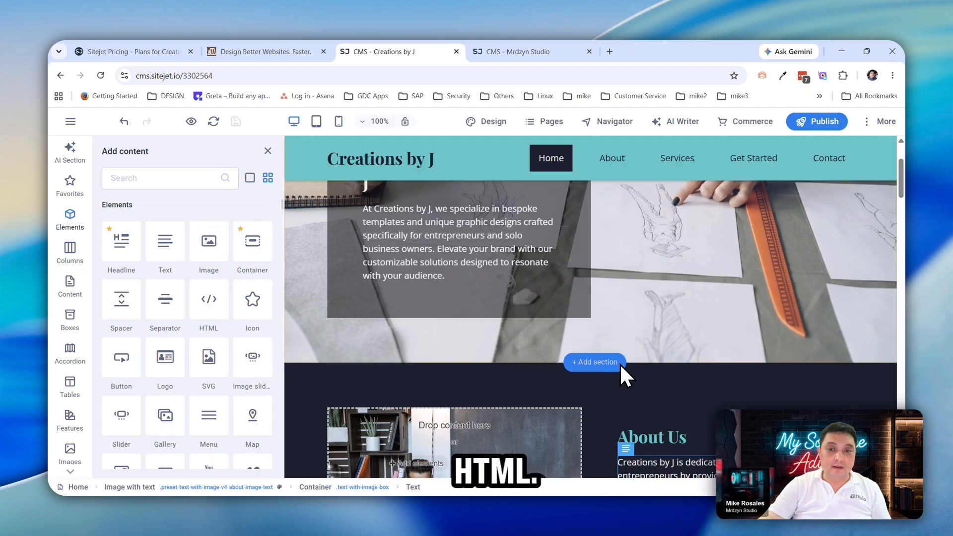
Step: Insert an HTML element between the Our Services section and the Welcome to Creations by J! section
{"action": "scroll", "coordinate": [682, 412], "scroll_direction": "down", "scroll_amount": 4}
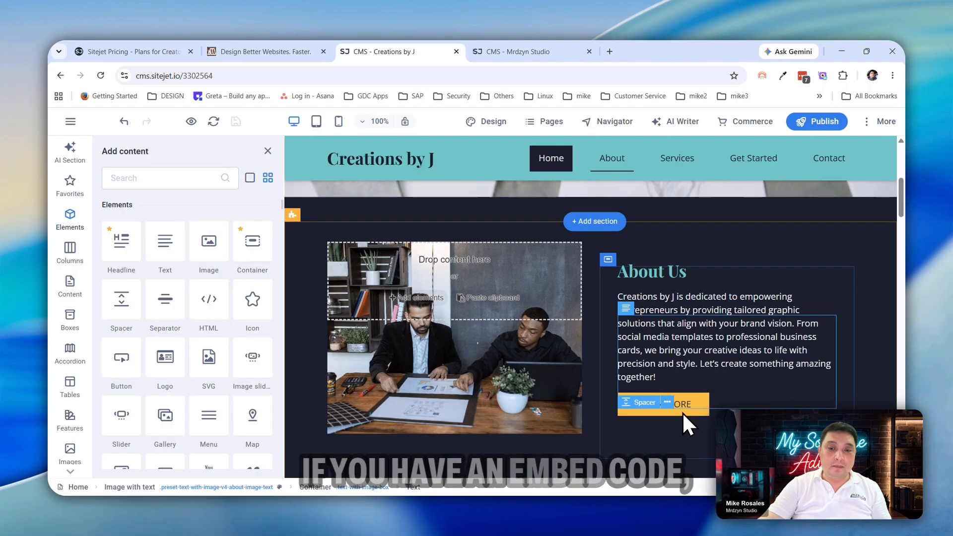
{"action": "scroll", "coordinate": [683, 414], "scroll_direction": "down", "scroll_amount": 5}
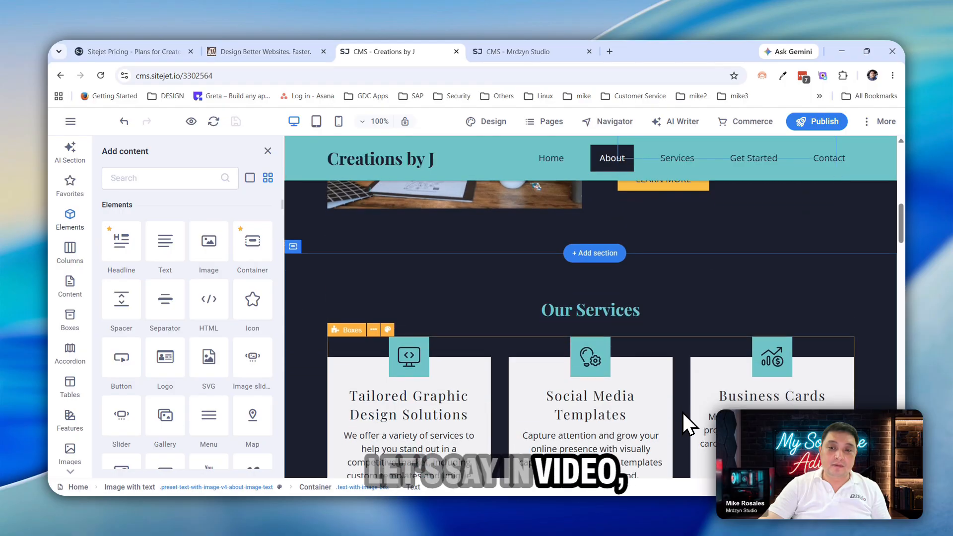
{"action": "scroll", "coordinate": [682, 414], "scroll_direction": "down", "scroll_amount": 6}
{"action": "scroll", "coordinate": [683, 412], "scroll_direction": "up", "scroll_amount": 1}
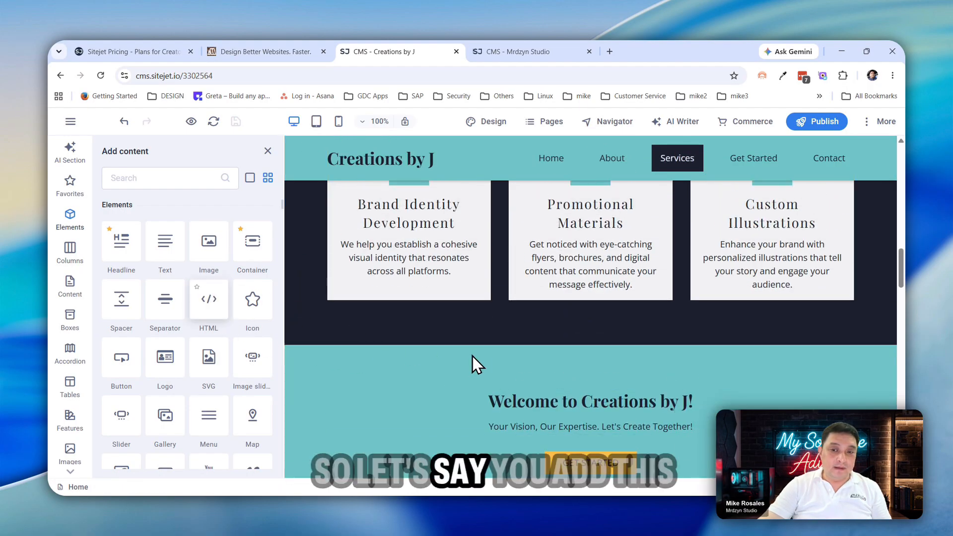
{"action": "left_click_drag", "start_coordinate": [609, 361], "coordinate": [609, 361]}
{"action": "scroll", "coordinate": [609, 361], "scroll_direction": "down", "scroll_amount": 1}
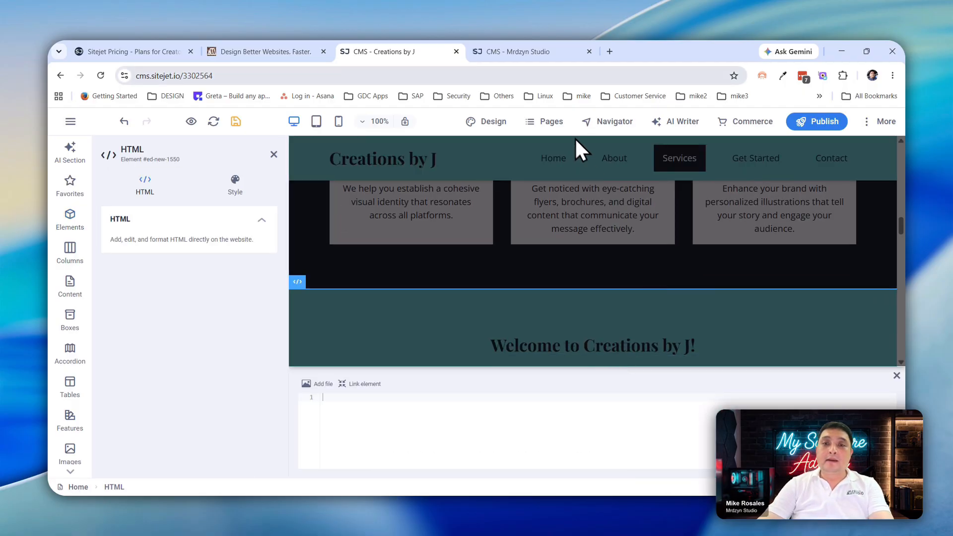
Step: Open YouTube in a new browser tab to get a video's embed code for the HTML element
{"action": "left_click", "coordinate": [612, 54]}
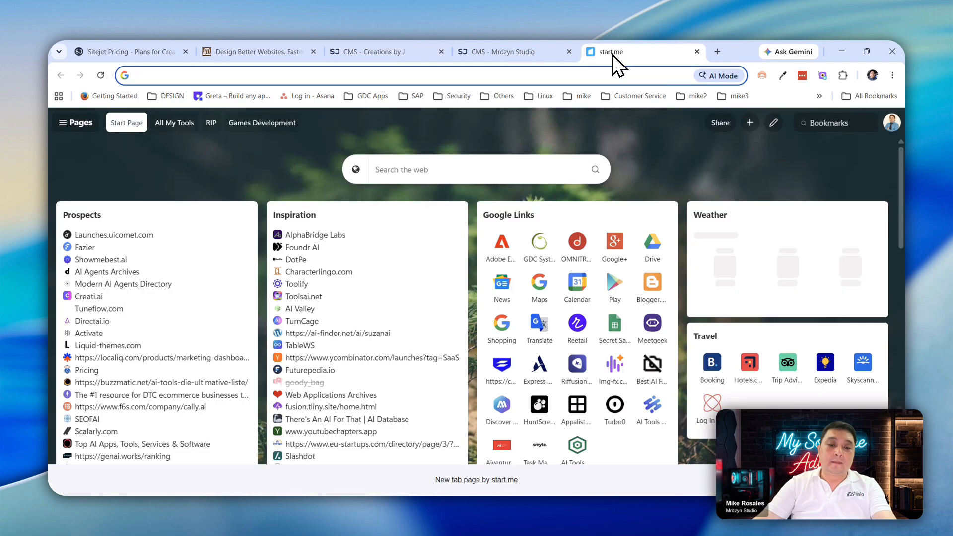
{"action": "type", "text": "s"}
{"action": "key", "text": "BackSpace"}
{"action": "key", "text": "BackSpace"}
{"action": "type", "text": "you"}
{"action": "key", "text": "Return"}
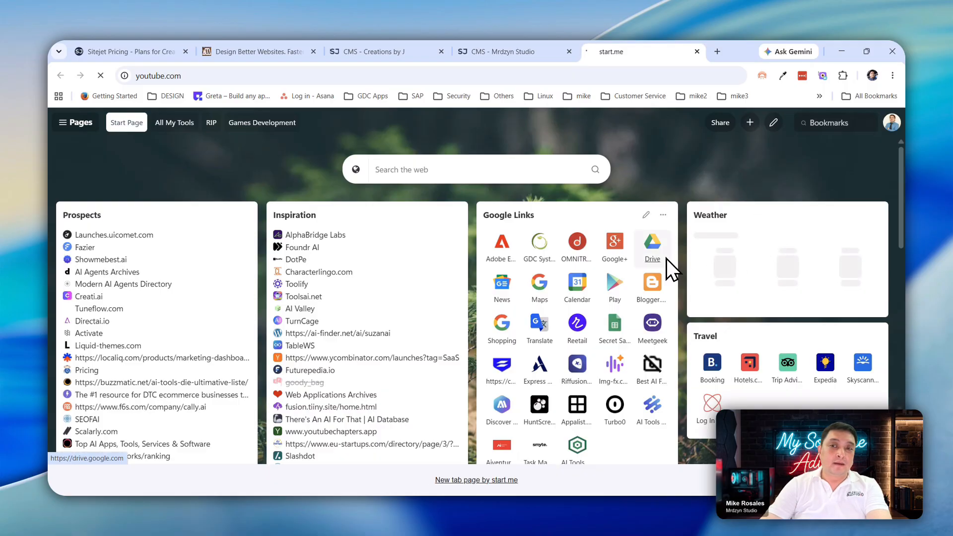
{"action": "left_click", "coordinate": [387, 53]}
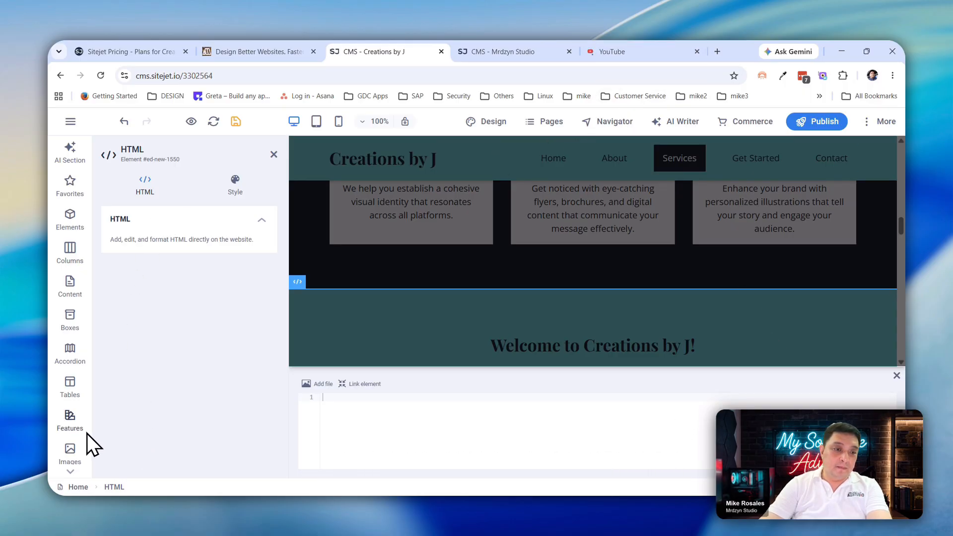
{"action": "scroll", "coordinate": [81, 432], "scroll_direction": "down", "scroll_amount": 3}
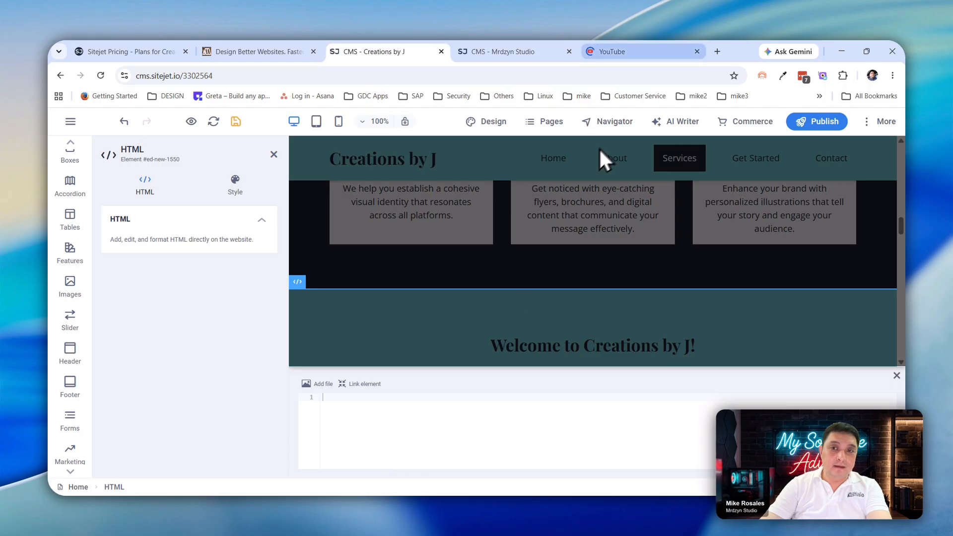
{"action": "left_click", "coordinate": [644, 44]}
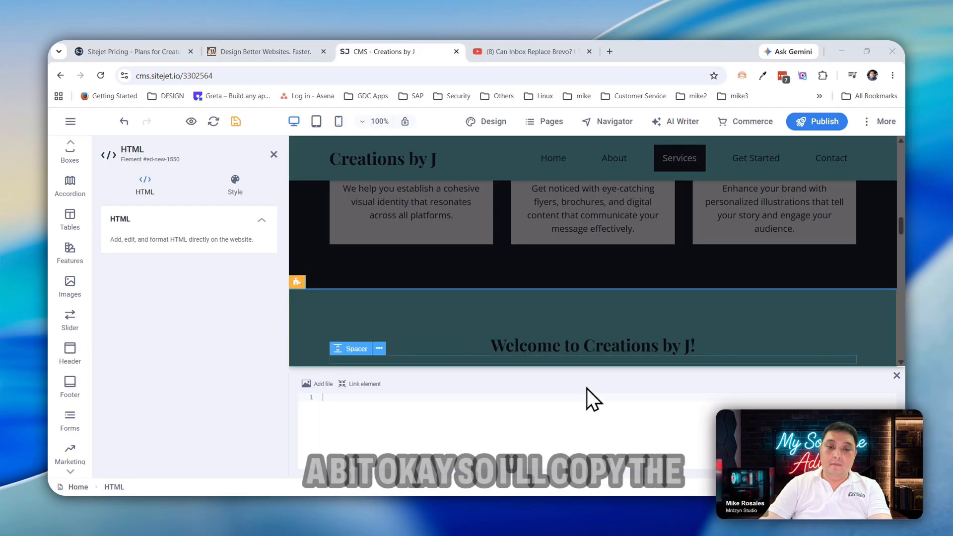
Step: Paste the iframe embed code of the YouTube video "Can Inbox Replace Brevo?" into the HTML element
{"action": "left_click", "coordinate": [439, 407]}
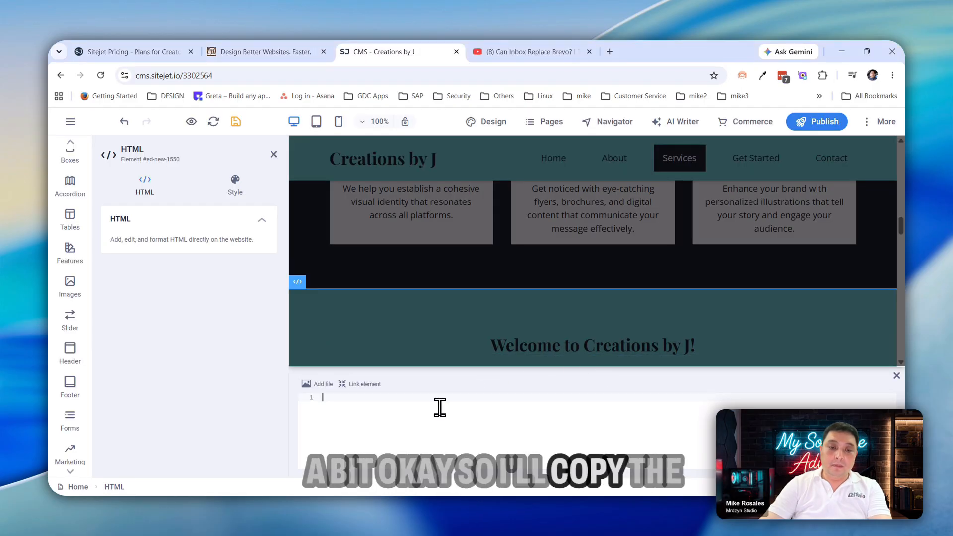
{"action": "key", "text": "ctrl+v"}
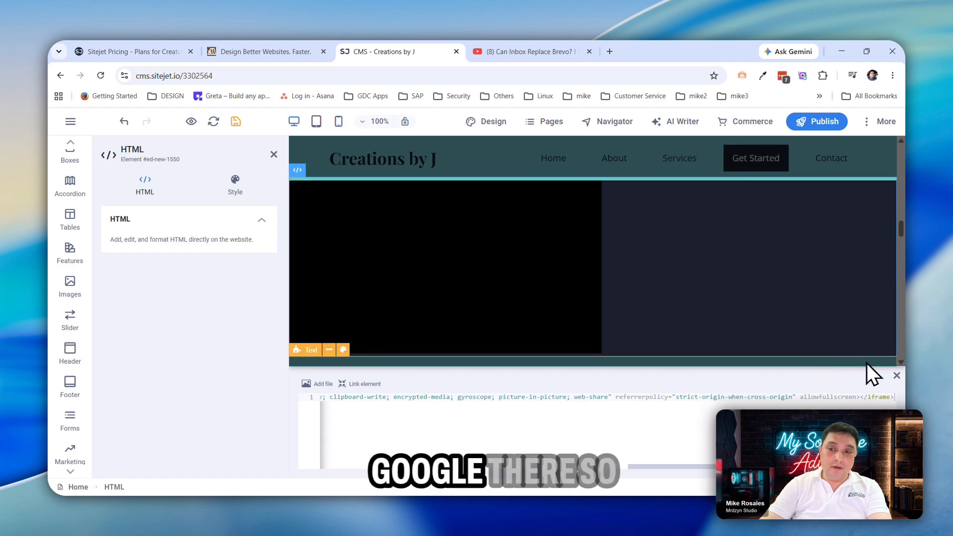
{"action": "scroll", "coordinate": [794, 362], "scroll_direction": "up", "scroll_amount": 2}
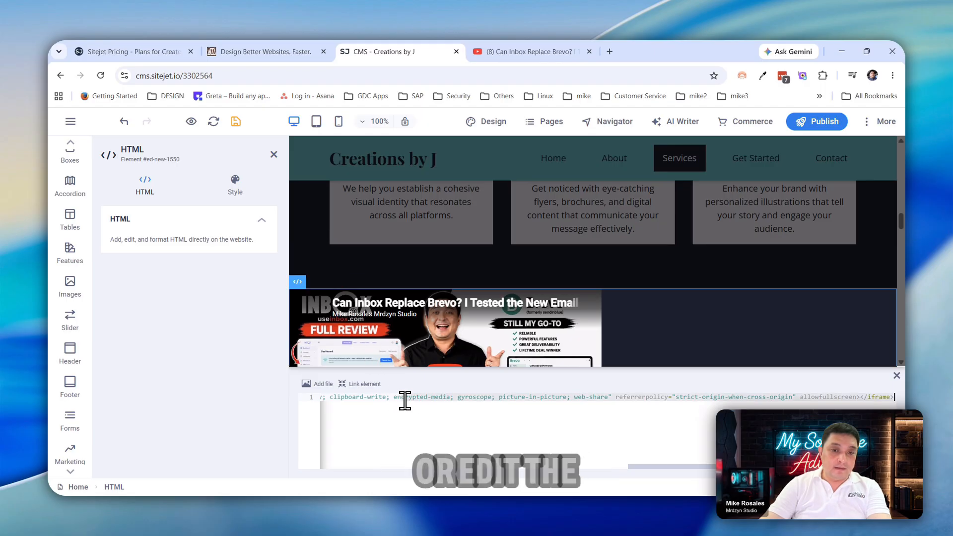
{"action": "left_click", "coordinate": [613, 399]}
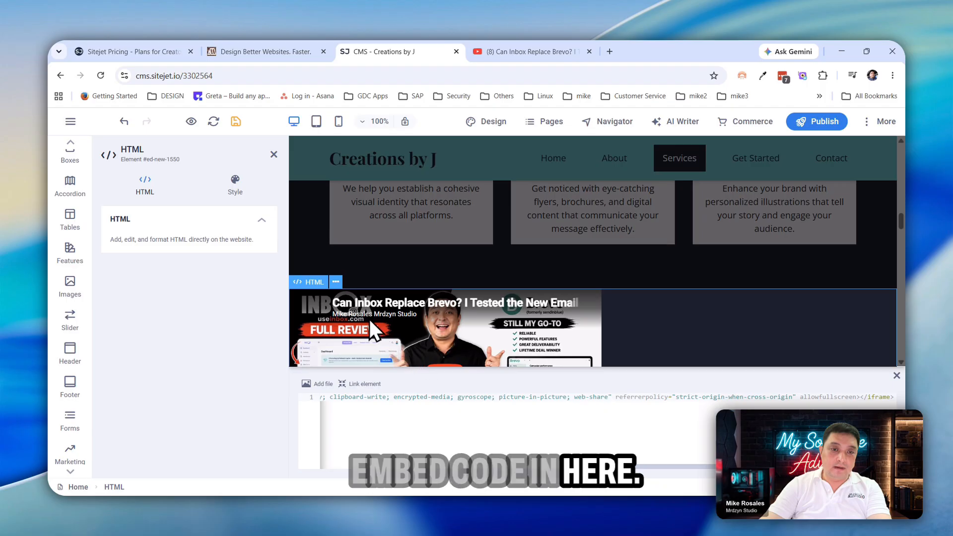
Step: Undo the insertion of the video embed code and leave the HTML element's code editor
{"action": "left_click", "coordinate": [336, 283]}
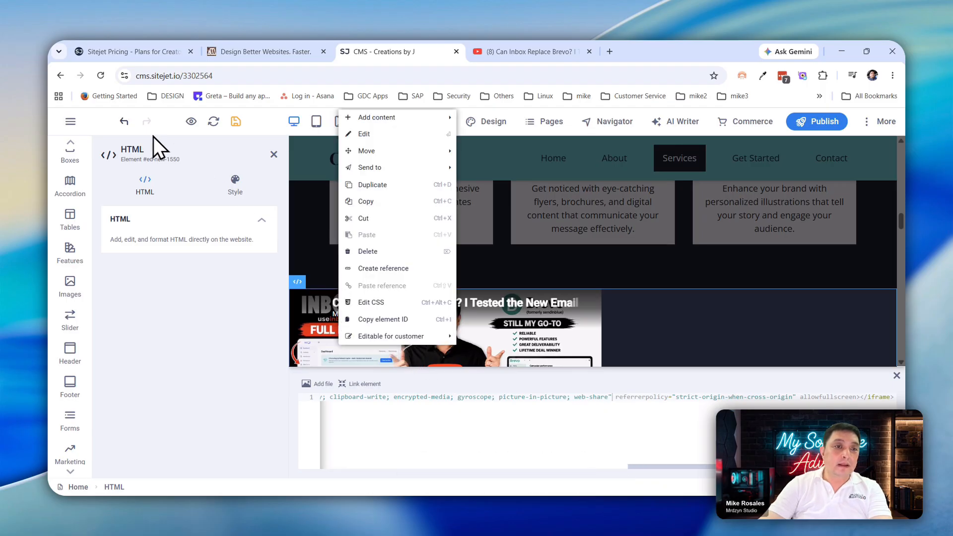
{"action": "left_click", "coordinate": [124, 122]}
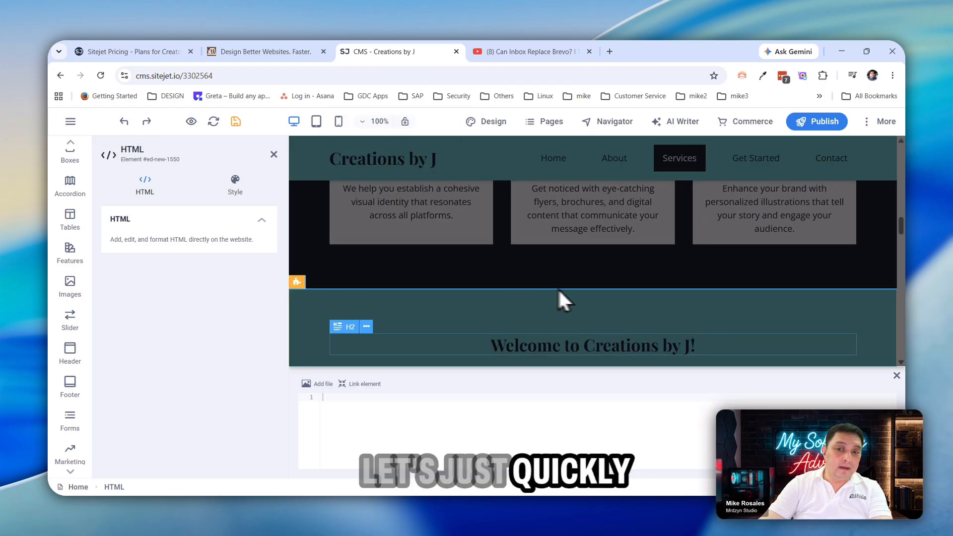
{"action": "left_click", "coordinate": [768, 320]}
{"action": "scroll", "coordinate": [768, 319], "scroll_direction": "down", "scroll_amount": 5}
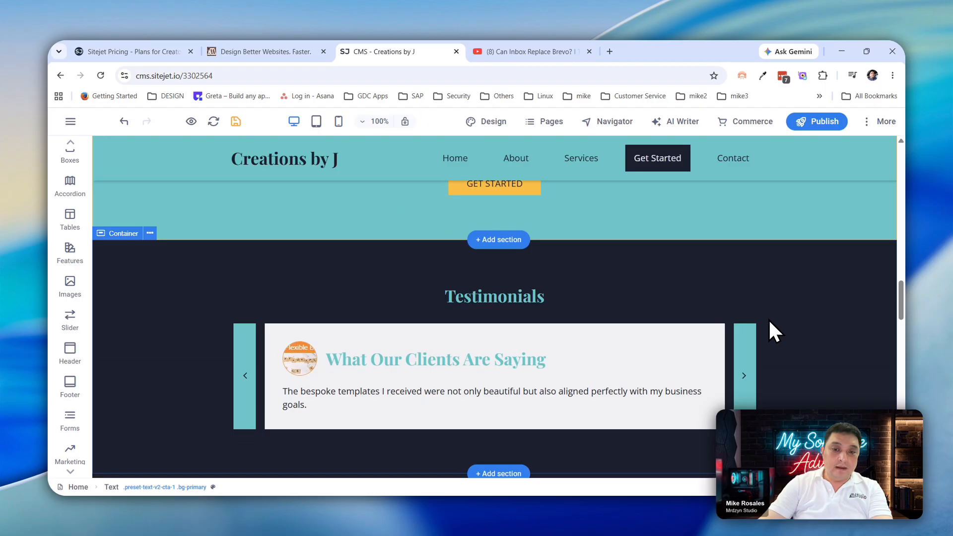
{"action": "scroll", "coordinate": [768, 319], "scroll_direction": "up", "scroll_amount": 9}
{"action": "scroll", "coordinate": [768, 318], "scroll_direction": "up", "scroll_amount": 8}
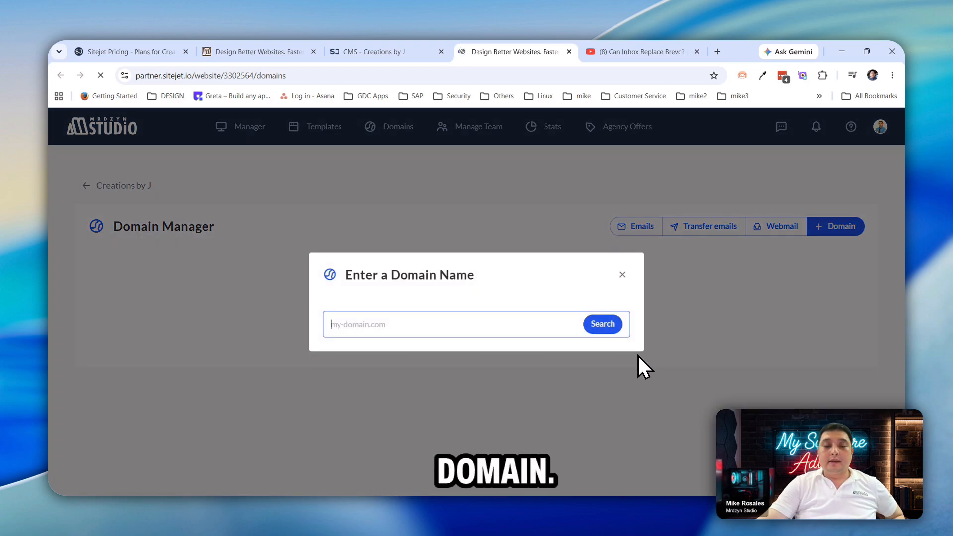
Step: Search for the domain name getcreationsbyj.com in the website's Domain Manager
{"action": "type", "text": "getcreatio"}
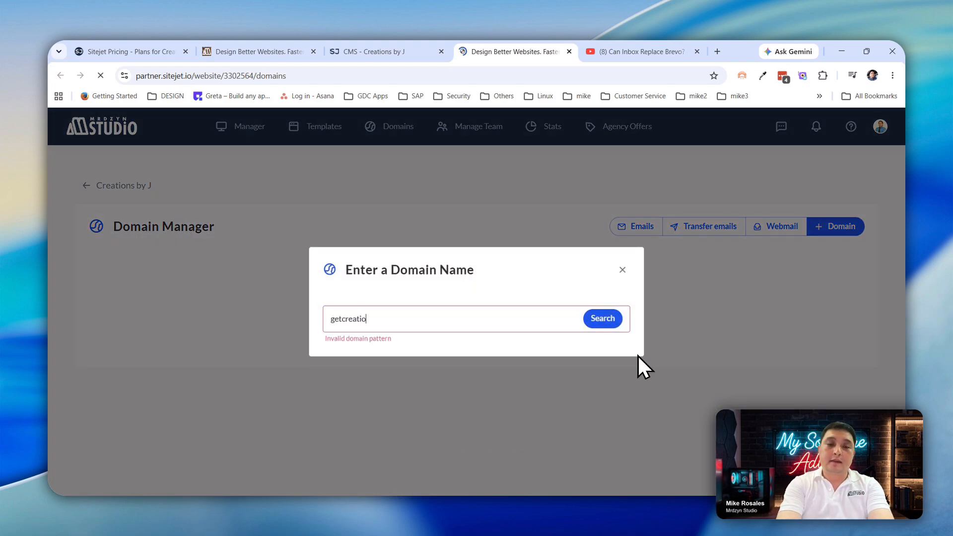
{"action": "type", "text": "nsbyj.com"}
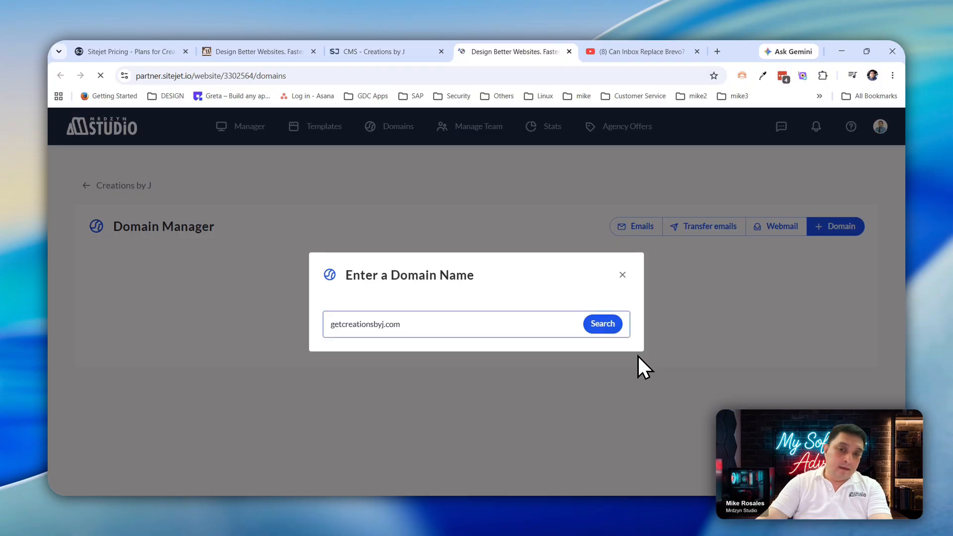
{"action": "key", "text": "Return"}
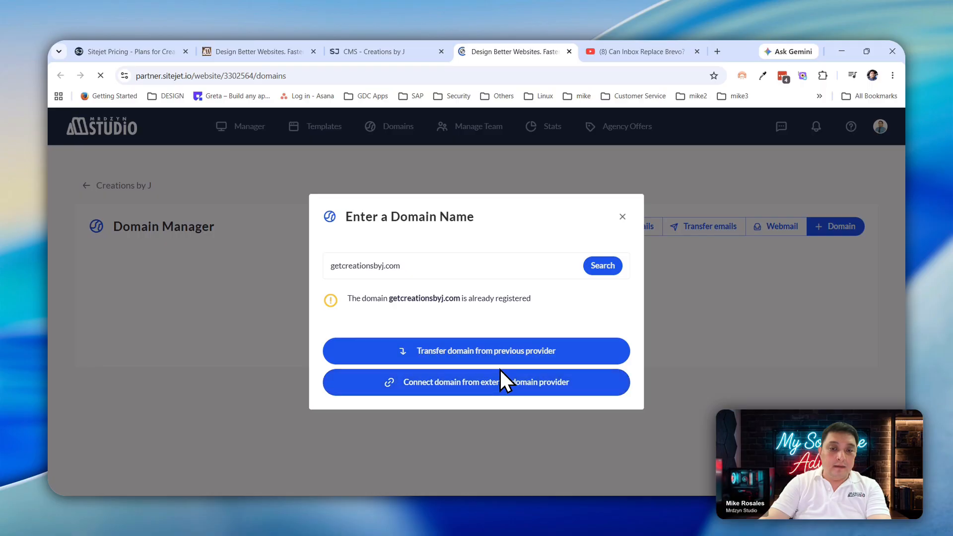
Step: Examine the A record, MX, email and SSL settings for connecting getcreationsbyj.com from an external provider, and close without connecting it
{"action": "left_click", "coordinate": [498, 392]}
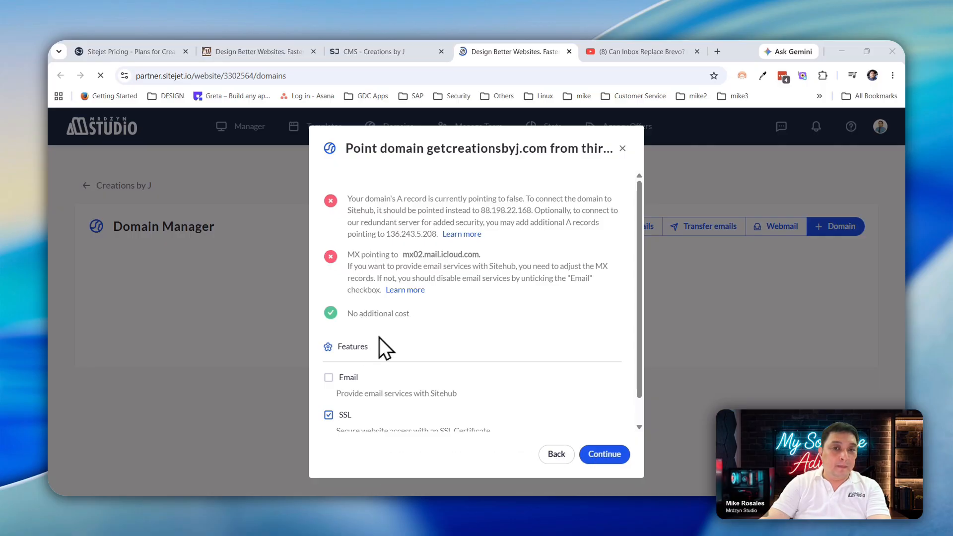
{"action": "left_click_drag", "start_coordinate": [481, 210], "coordinate": [530, 213]}
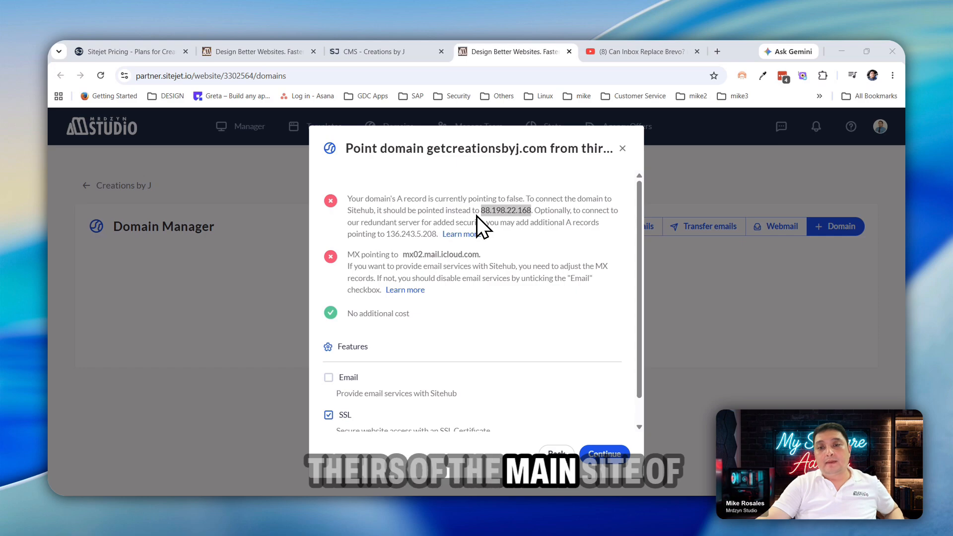
{"action": "left_click_drag", "start_coordinate": [480, 149], "coordinate": [520, 148]}
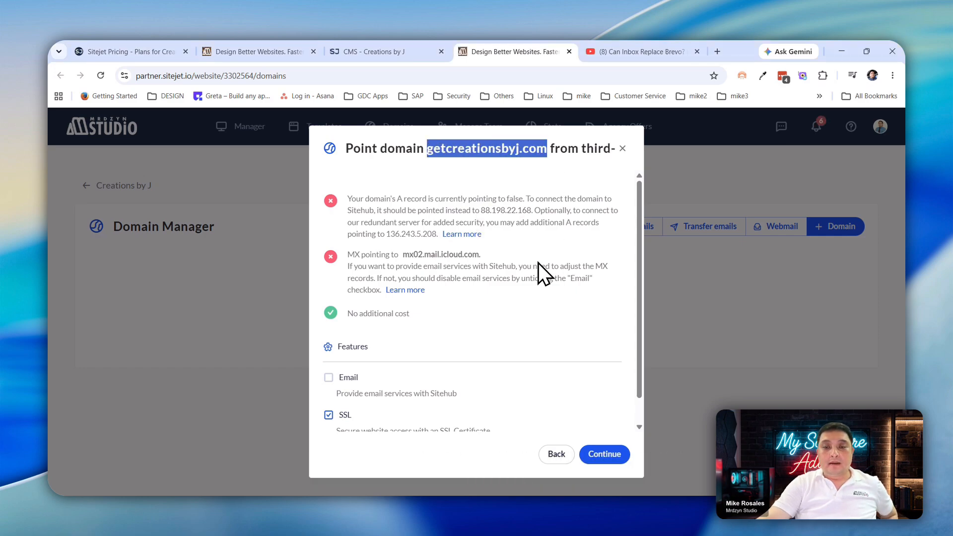
{"action": "scroll", "coordinate": [538, 263], "scroll_direction": "down", "scroll_amount": 1}
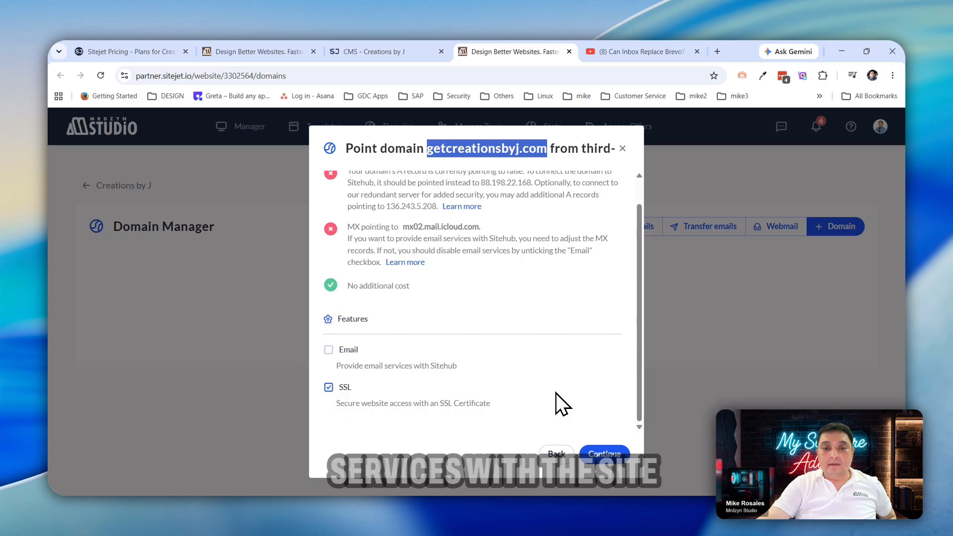
{"action": "triple_click", "coordinate": [334, 400]}
{"action": "scroll", "coordinate": [551, 379], "scroll_direction": "up", "scroll_amount": 1}
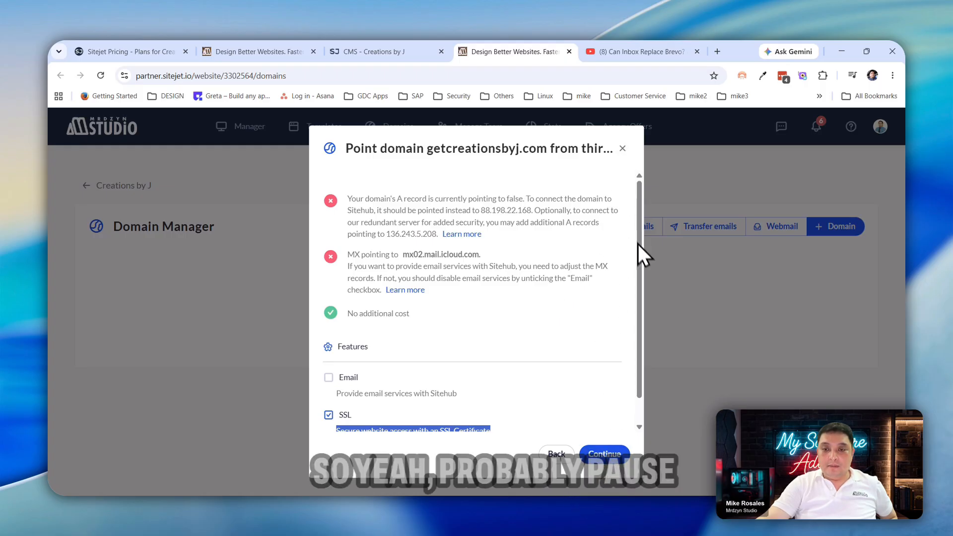
{"action": "left_click", "coordinate": [622, 148]}
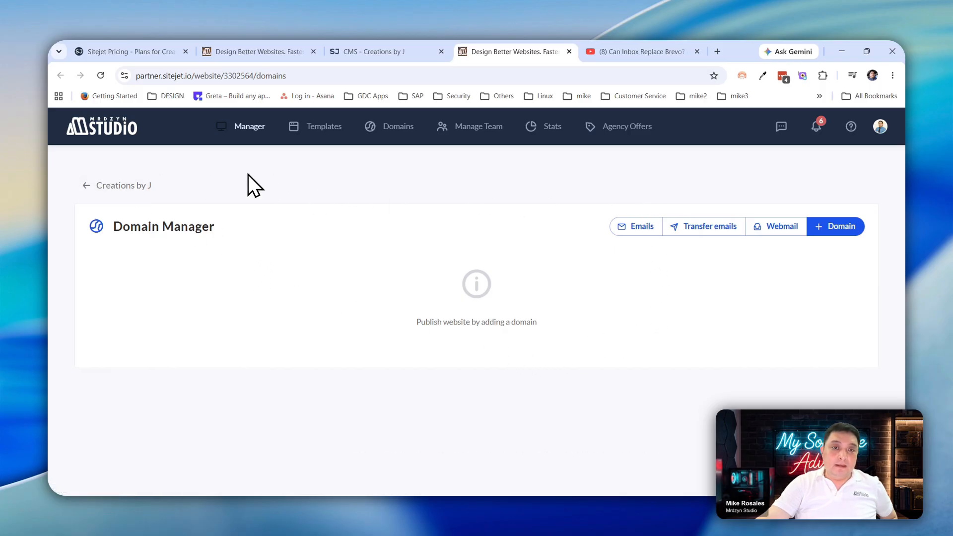
Step: Return to the Creations by J editor and review the Commerce setup information for creating an Ecwid shop
{"action": "left_click", "coordinate": [363, 52]}
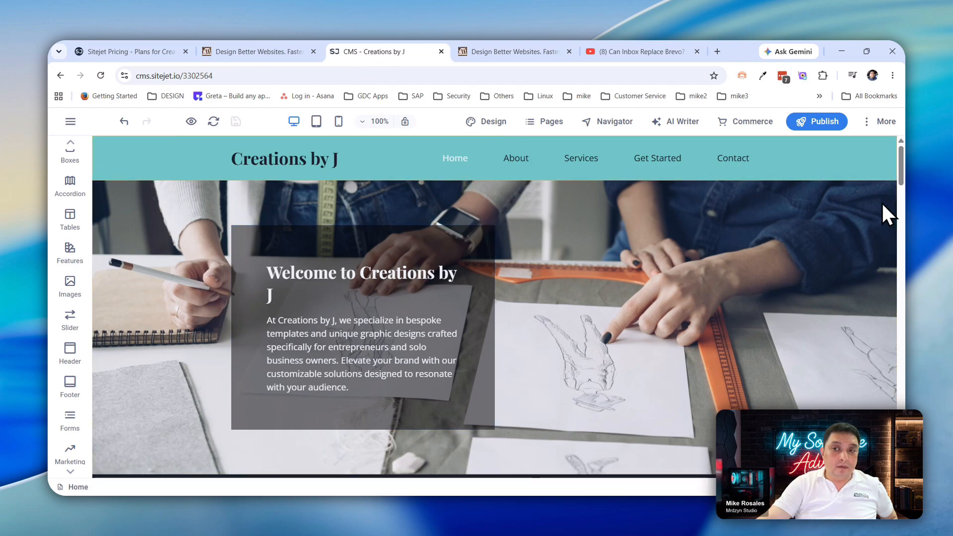
{"action": "left_click", "coordinate": [740, 123]}
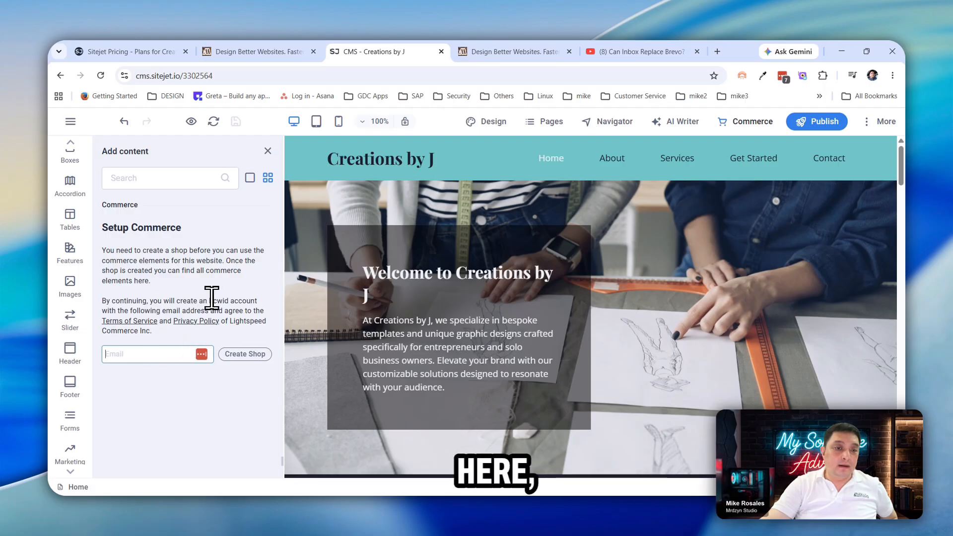
{"action": "left_click_drag", "start_coordinate": [208, 299], "coordinate": [264, 302]}
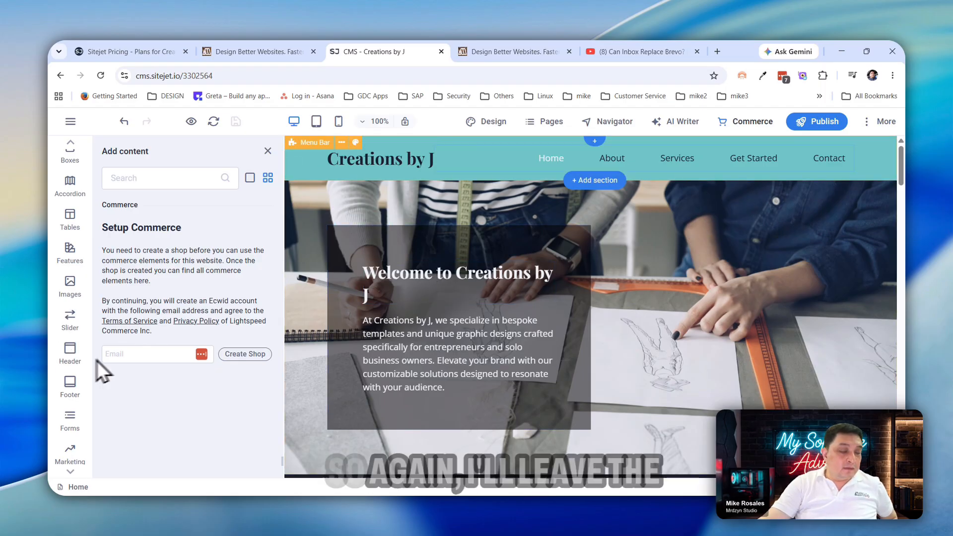
Step: Examine the website's SEO and meta settings, including the search preview, meta tags, Google Analytics ID and Google Maps API key fields
{"action": "left_click", "coordinate": [868, 122]}
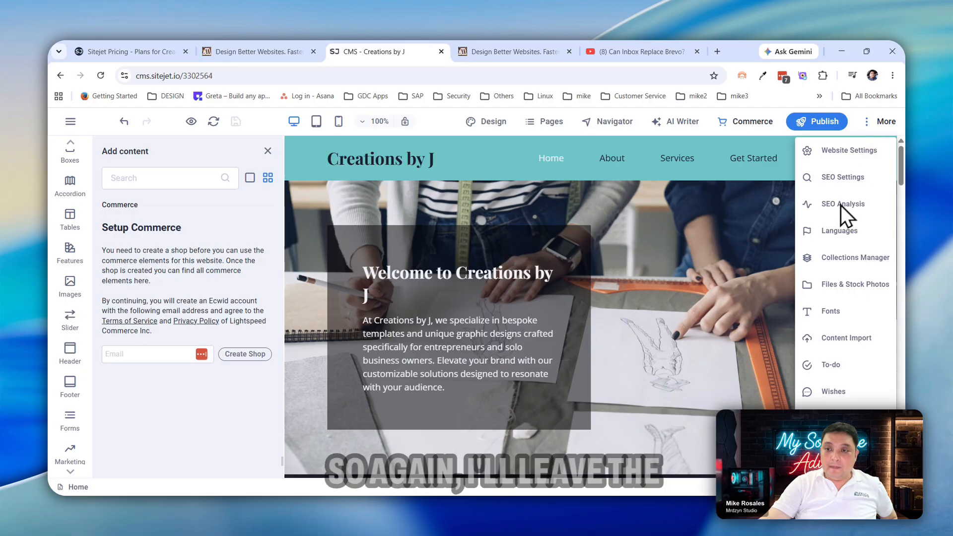
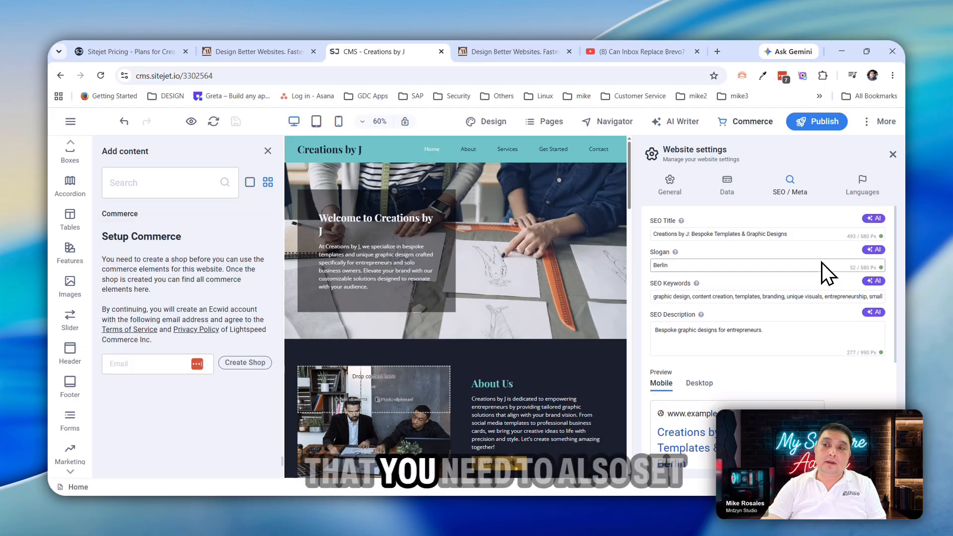
{"action": "scroll", "coordinate": [821, 264], "scroll_direction": "down", "scroll_amount": 5}
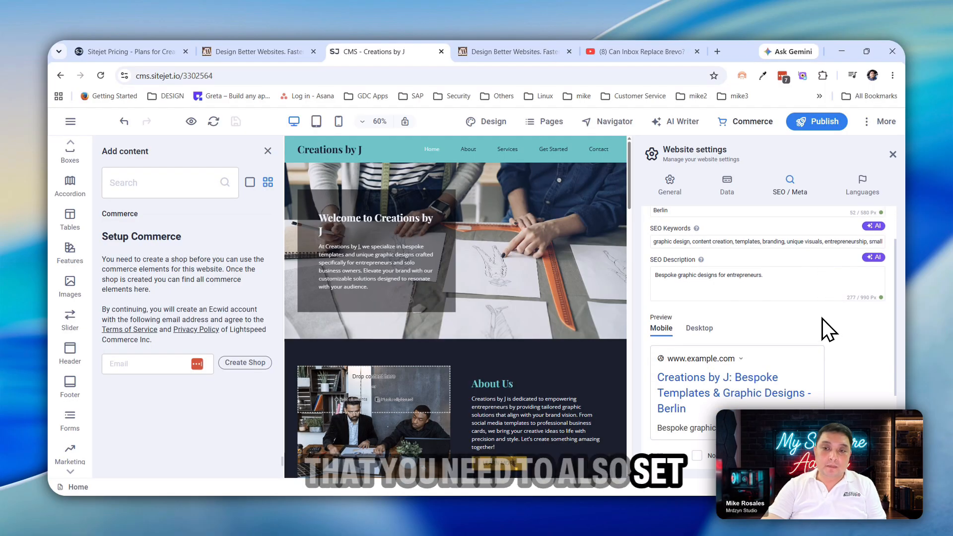
{"action": "scroll", "coordinate": [821, 319], "scroll_direction": "up", "scroll_amount": 1}
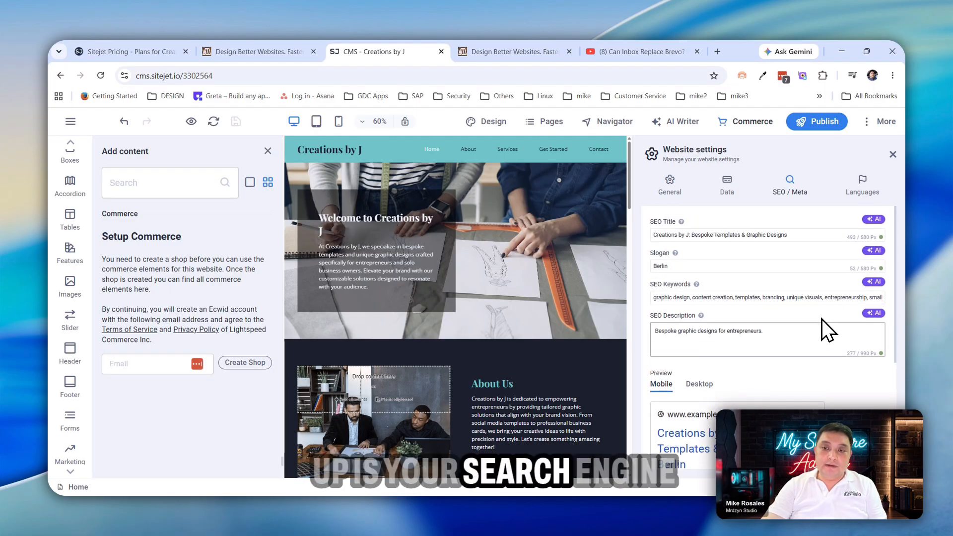
{"action": "scroll", "coordinate": [824, 337], "scroll_direction": "down", "scroll_amount": 3}
{"action": "scroll", "coordinate": [823, 334], "scroll_direction": "down", "scroll_amount": 1}
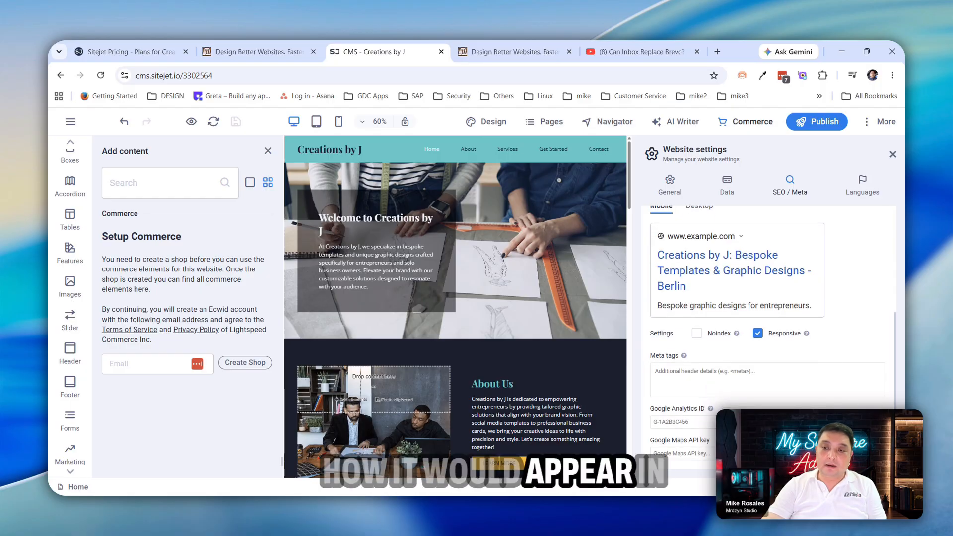
{"action": "left_click", "coordinate": [823, 385]}
{"action": "left_click", "coordinate": [692, 430]}
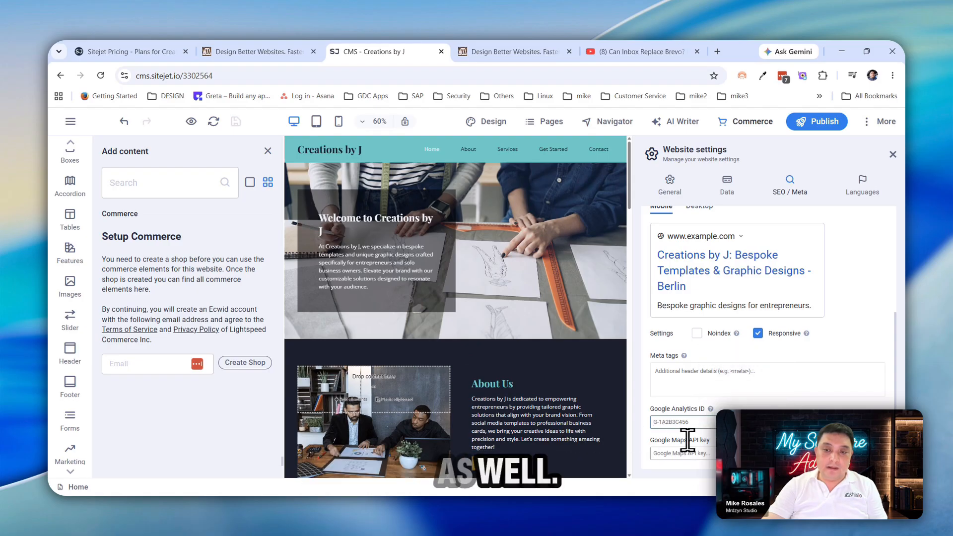
{"action": "scroll", "coordinate": [768, 392], "scroll_direction": "up", "scroll_amount": 3}
{"action": "scroll", "coordinate": [768, 393], "scroll_direction": "up", "scroll_amount": 1}
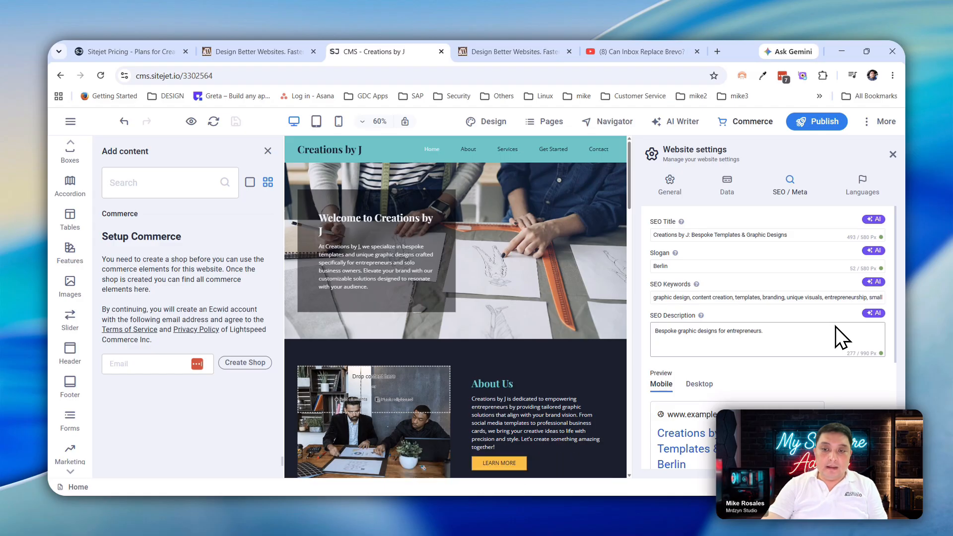
Step: Generate a new SEO description for the website with AI
{"action": "left_click", "coordinate": [873, 313]}
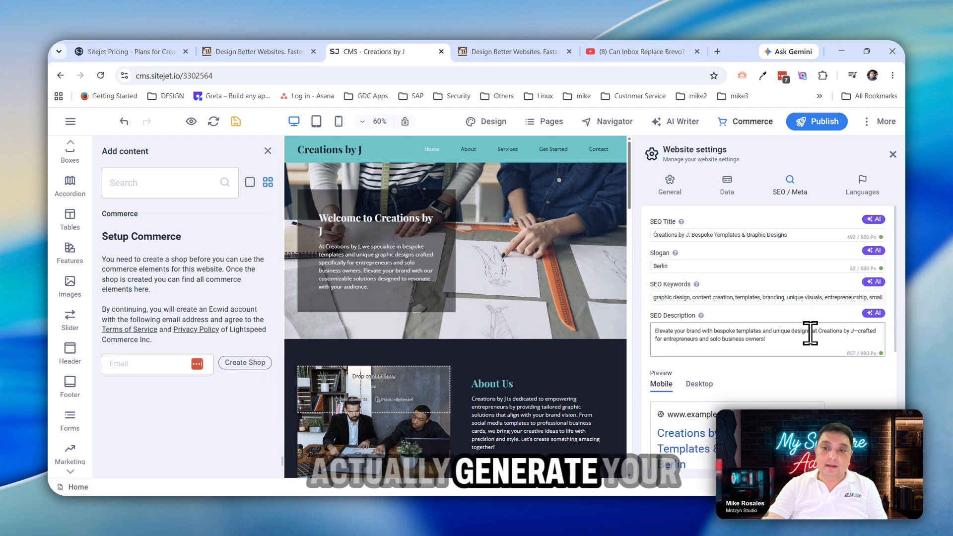
{"action": "left_click_drag", "start_coordinate": [768, 340], "coordinate": [628, 336]}
{"action": "left_click", "coordinate": [629, 336]}
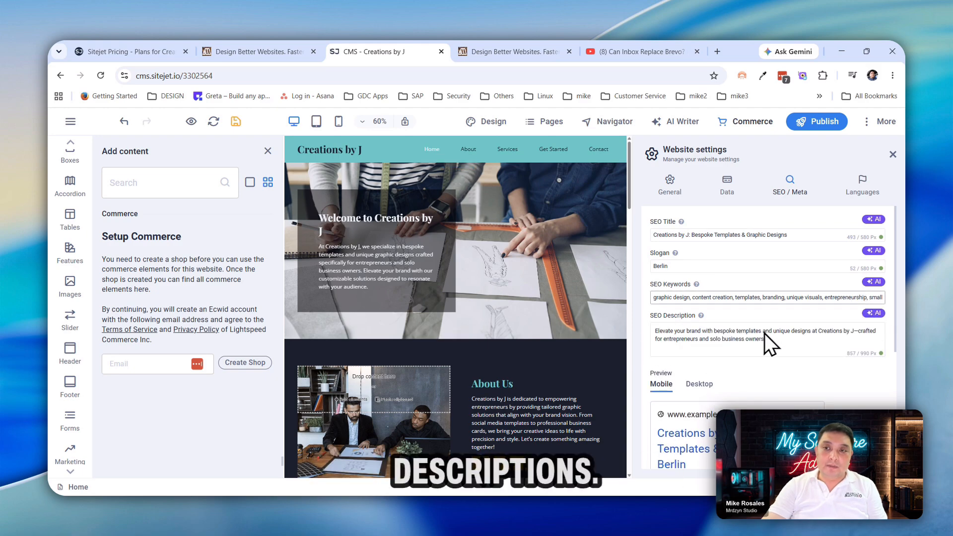
Step: Review the website's contact data fields and return to the SEO and meta settings
{"action": "left_click", "coordinate": [727, 188]}
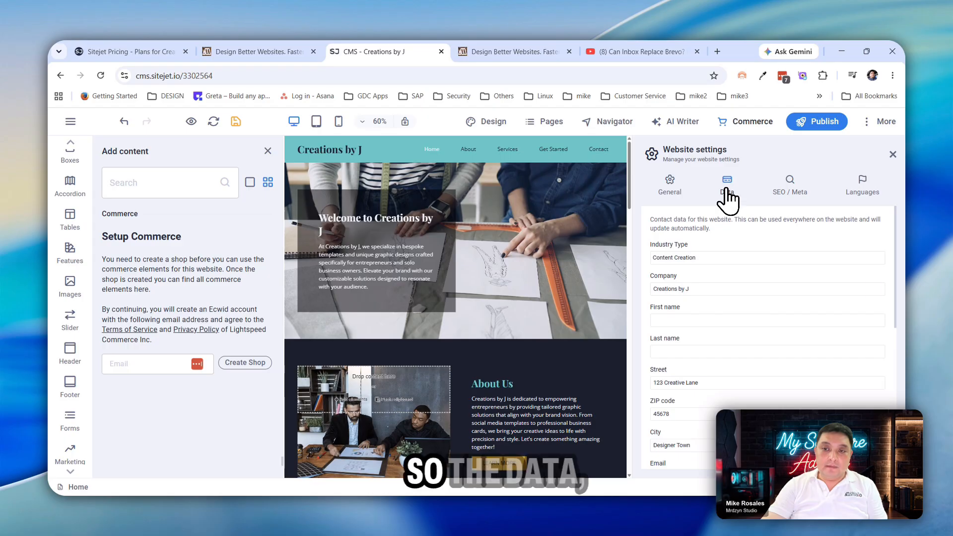
{"action": "scroll", "coordinate": [743, 293], "scroll_direction": "down", "scroll_amount": 5}
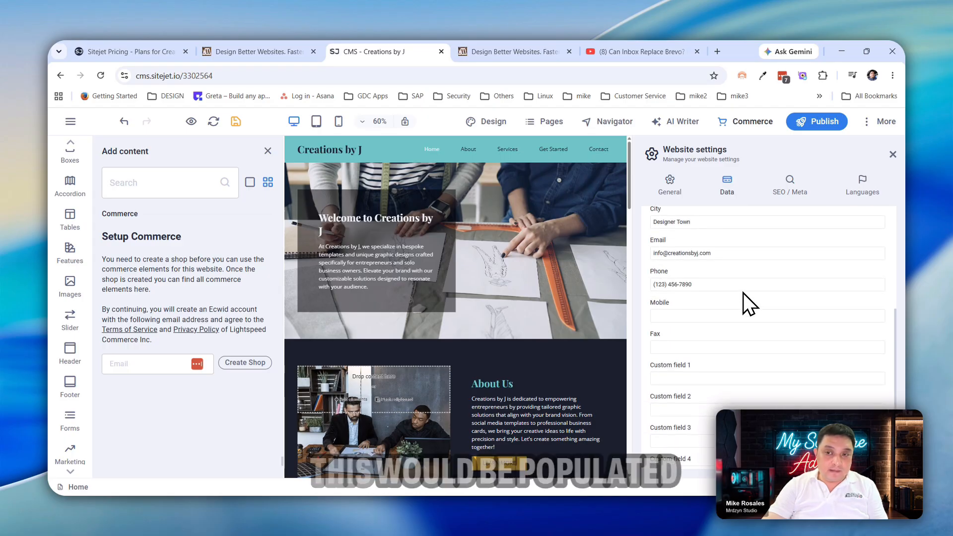
{"action": "scroll", "coordinate": [743, 293], "scroll_direction": "down", "scroll_amount": 2}
{"action": "scroll", "coordinate": [766, 329], "scroll_direction": "up", "scroll_amount": 3}
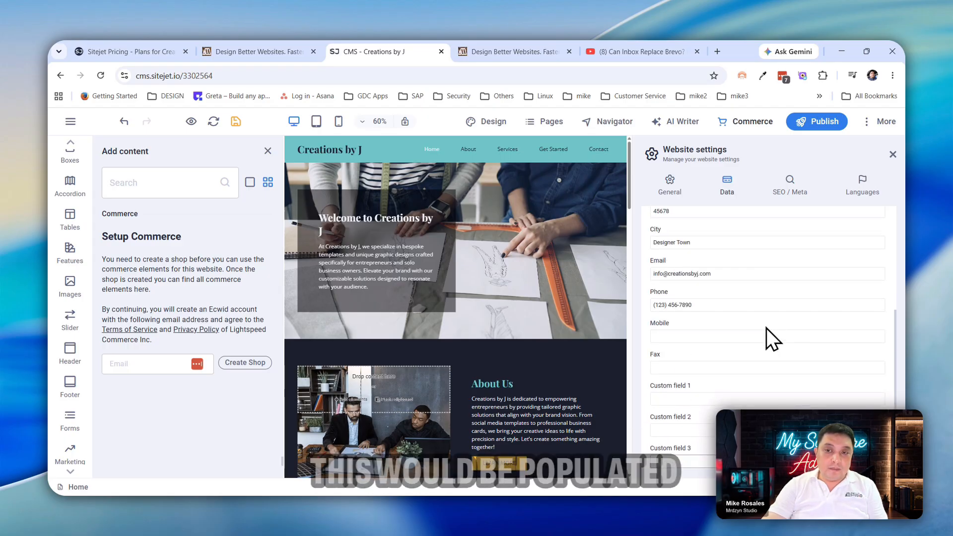
{"action": "scroll", "coordinate": [774, 342], "scroll_direction": "up", "scroll_amount": 3}
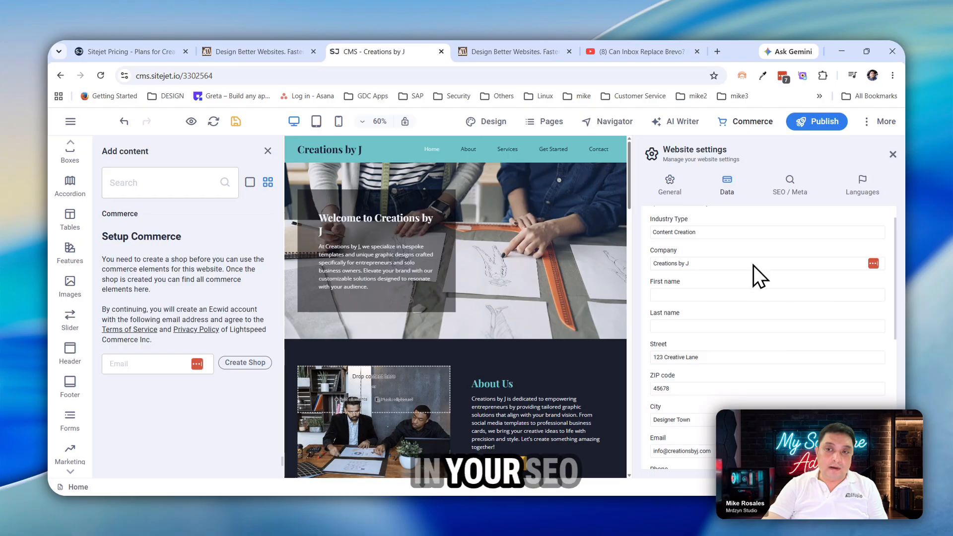
{"action": "left_click", "coordinate": [784, 193]}
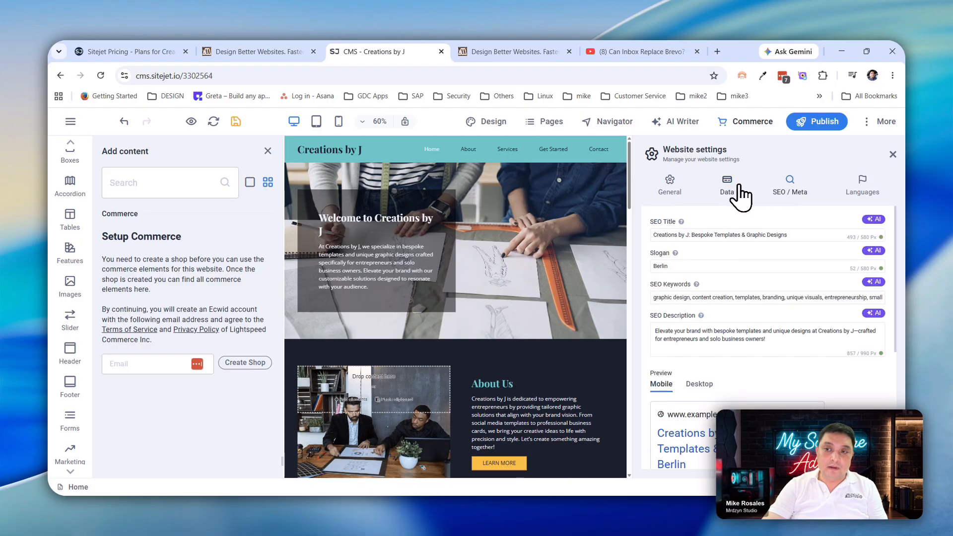
Step: Examine the website's language options and its general logo, favicon and preview image settings, and close the website settings
{"action": "left_click", "coordinate": [850, 191]}
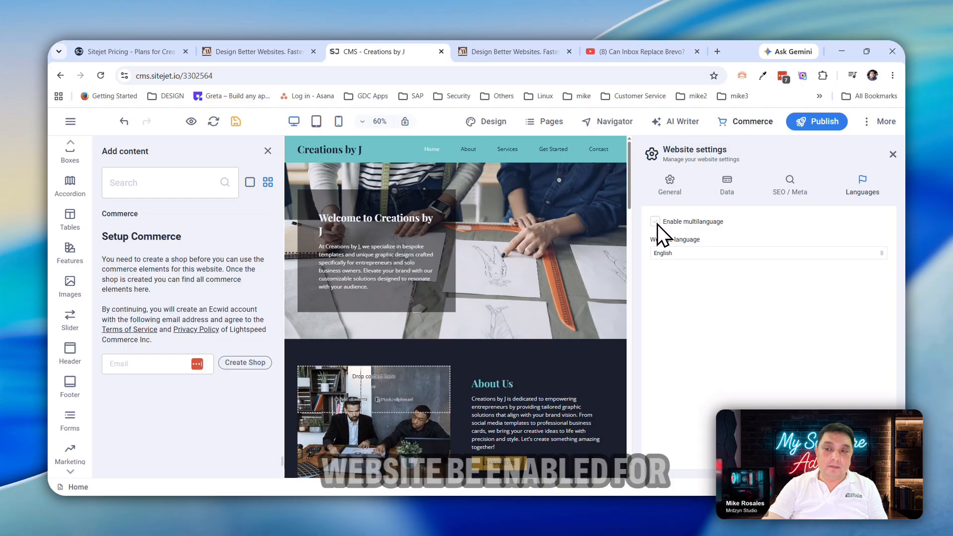
{"action": "left_click", "coordinate": [724, 254]}
{"action": "left_click", "coordinate": [735, 261]}
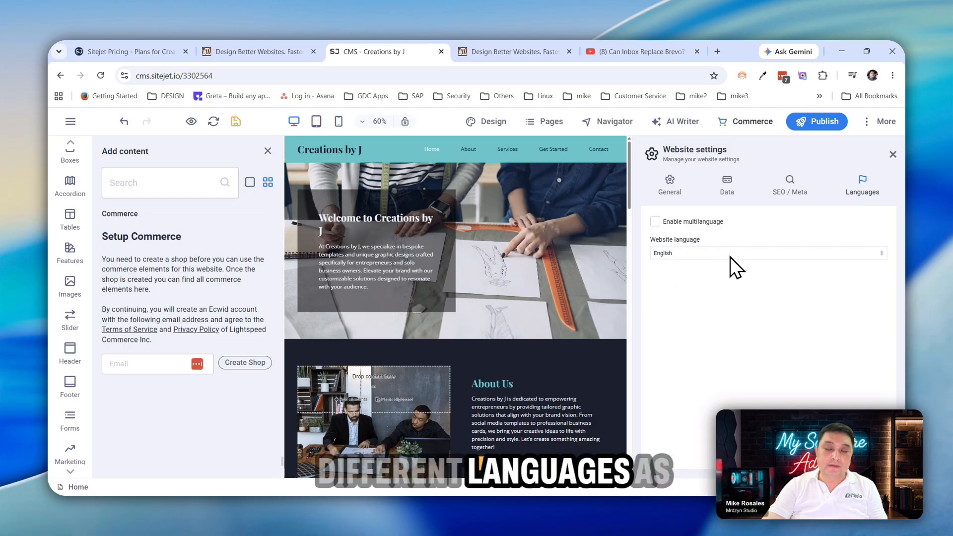
{"action": "left_click", "coordinate": [669, 188]}
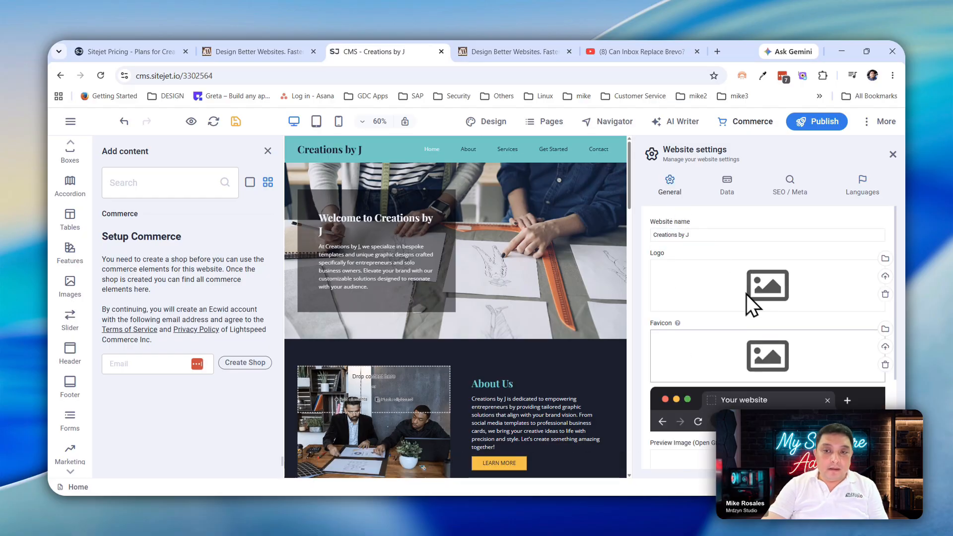
{"action": "scroll", "coordinate": [777, 308], "scroll_direction": "down", "scroll_amount": 1}
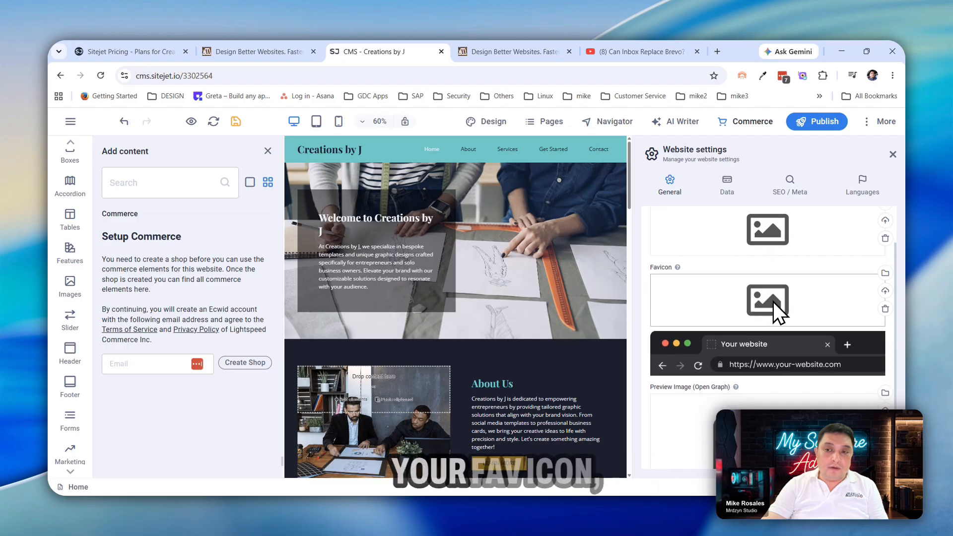
{"action": "scroll", "coordinate": [770, 341], "scroll_direction": "down", "scroll_amount": 1}
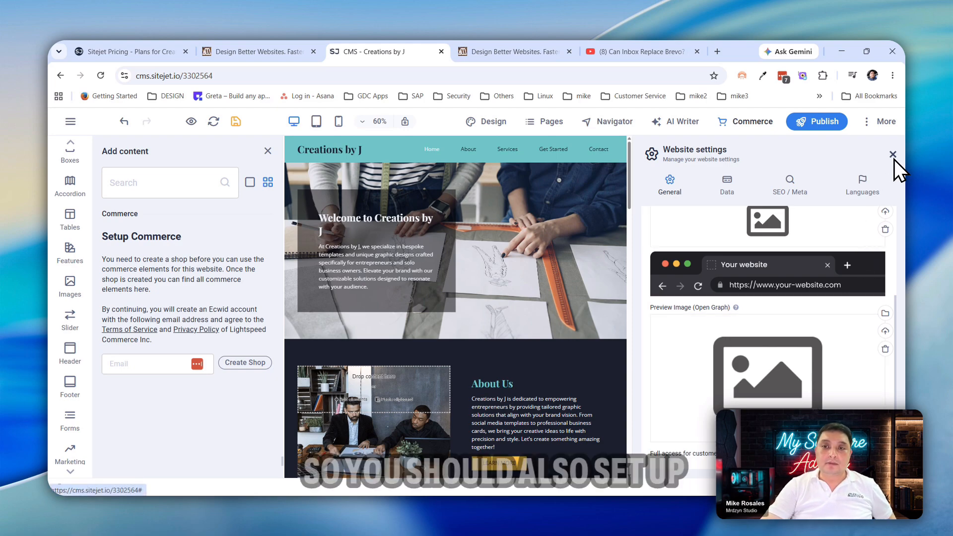
{"action": "scroll", "coordinate": [799, 339], "scroll_direction": "up", "scroll_amount": 3}
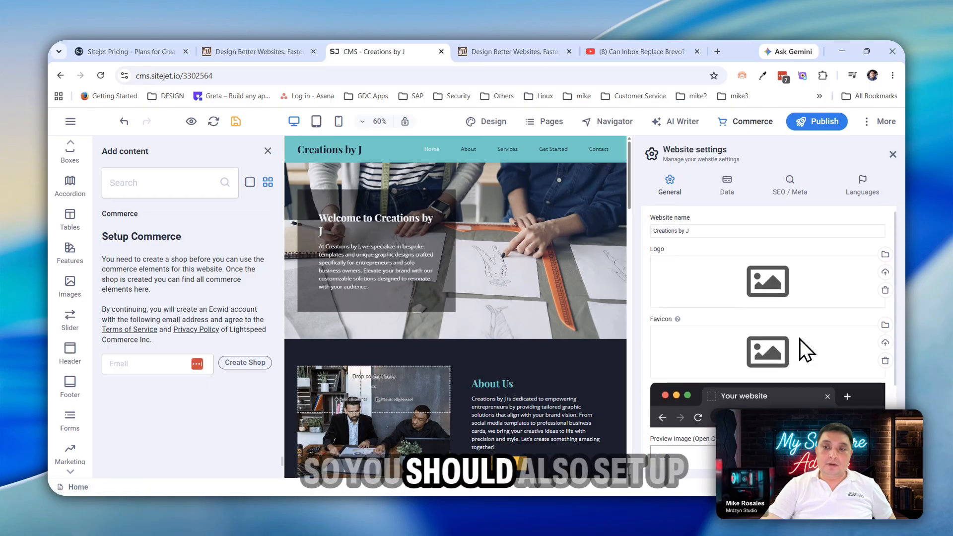
{"action": "left_click", "coordinate": [893, 155]}
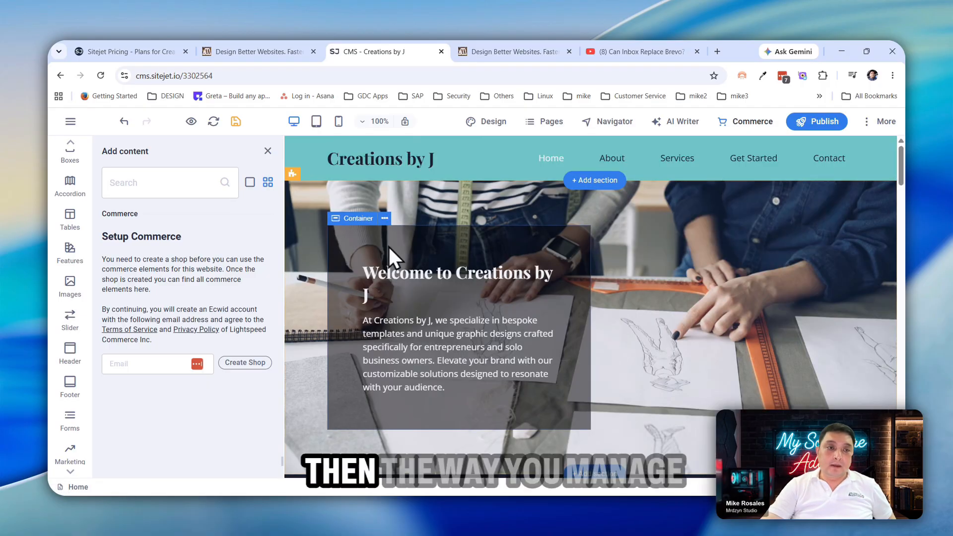
Step: Show the available collection templates and locate the blog posts on the Home page
{"action": "left_click", "coordinate": [71, 121]}
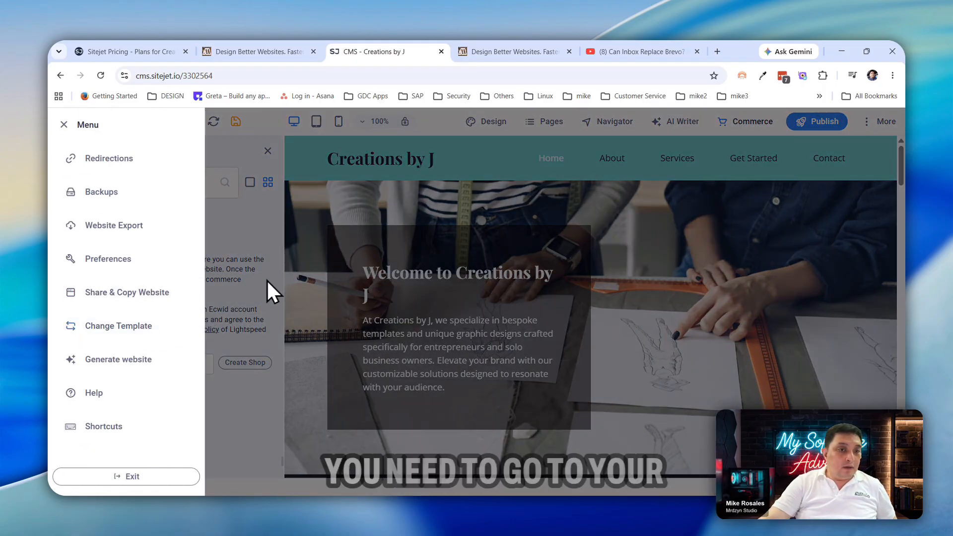
{"action": "left_click", "coordinate": [323, 316]}
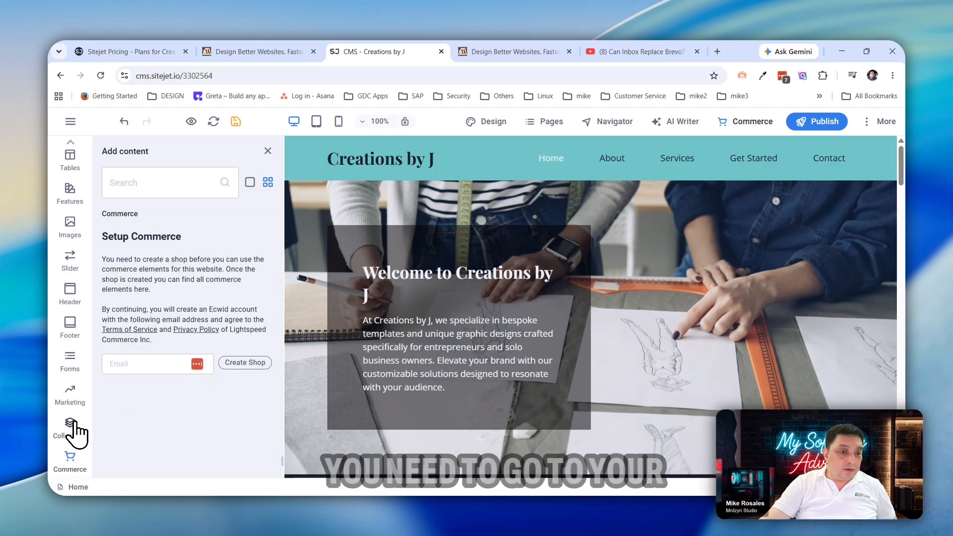
{"action": "left_click", "coordinate": [67, 434]}
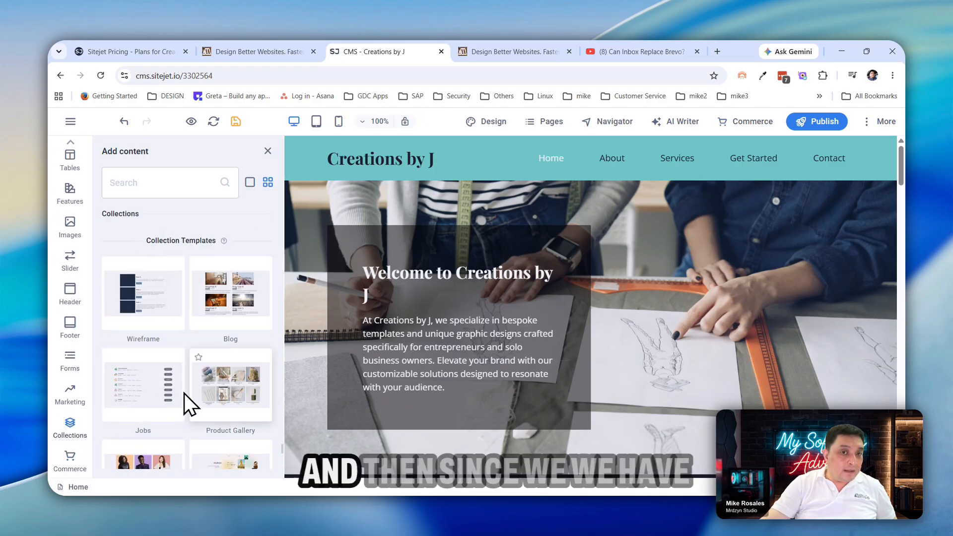
{"action": "scroll", "coordinate": [602, 392], "scroll_direction": "down", "scroll_amount": 10}
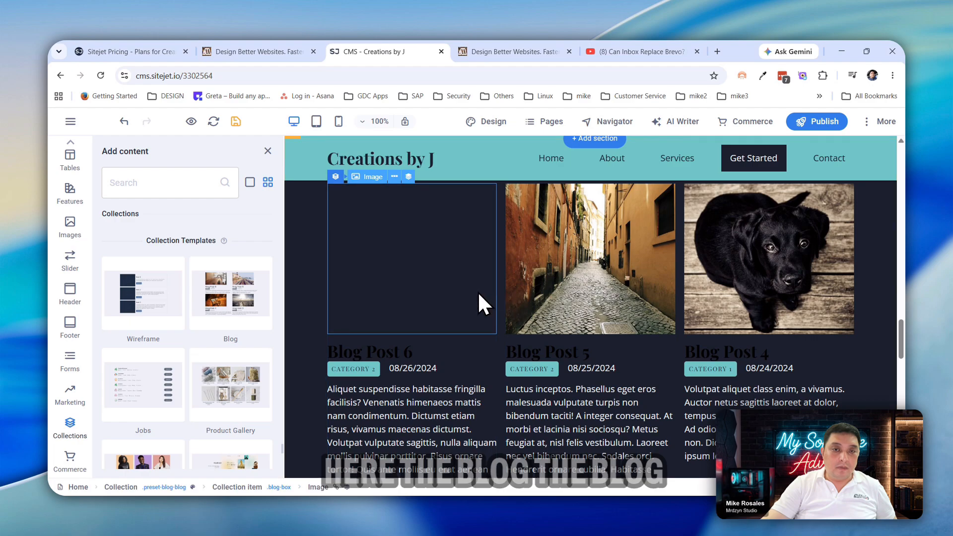
Step: Examine the collection item and listing settings of the blog on the page, and close them
{"action": "left_click", "coordinate": [336, 170]}
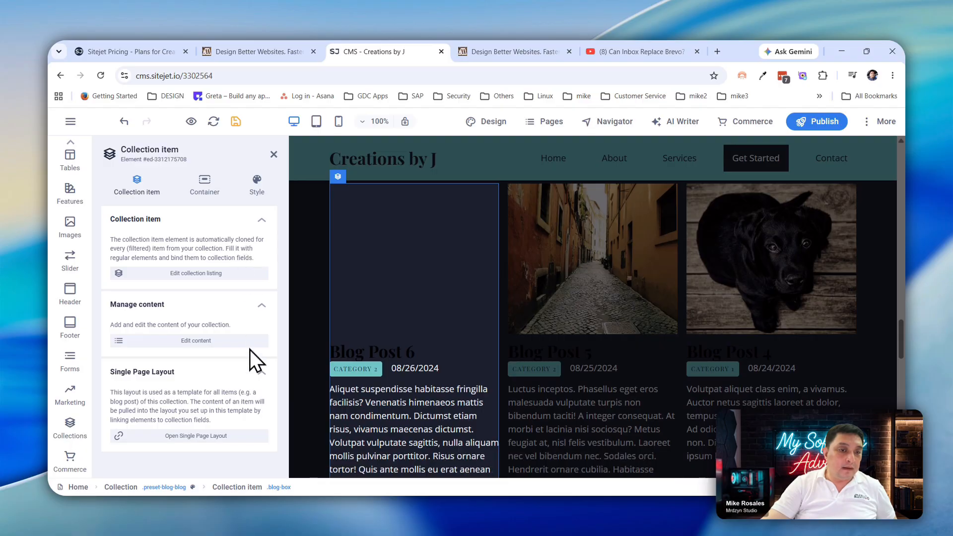
{"action": "left_click", "coordinate": [210, 273]}
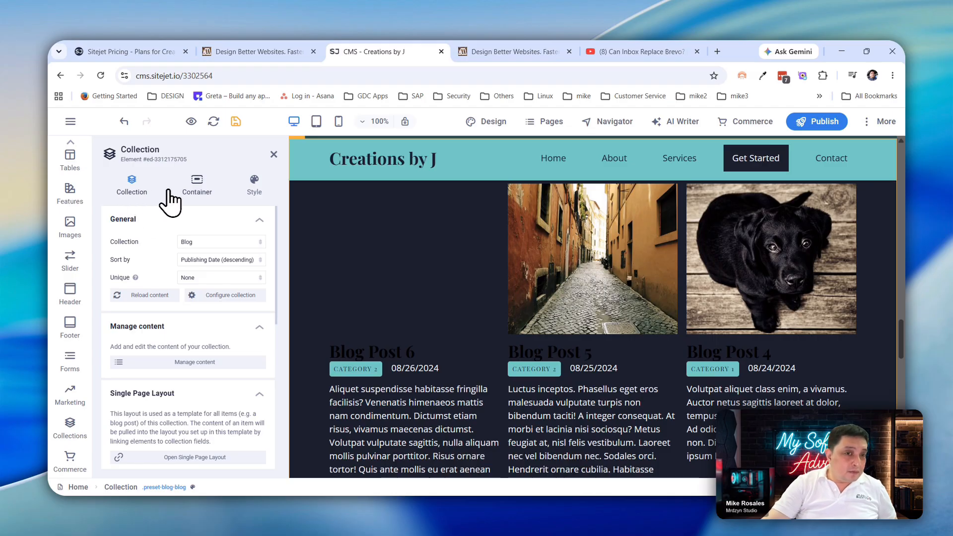
{"action": "left_click", "coordinate": [274, 154]}
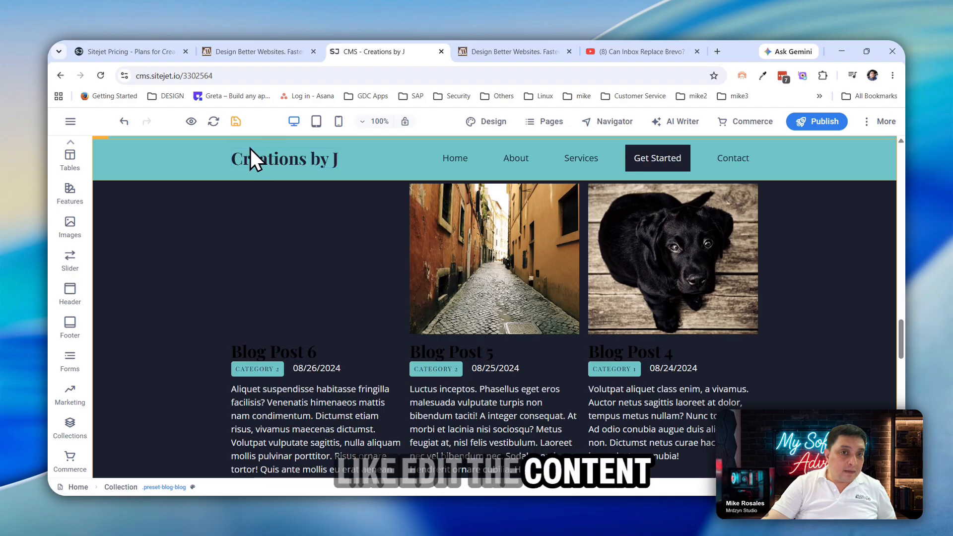
Step: View the editable content of Blog Post 5 and Blog Post 6 in the Collections Manager, closing each without changes
{"action": "left_click", "coordinate": [470, 302]}
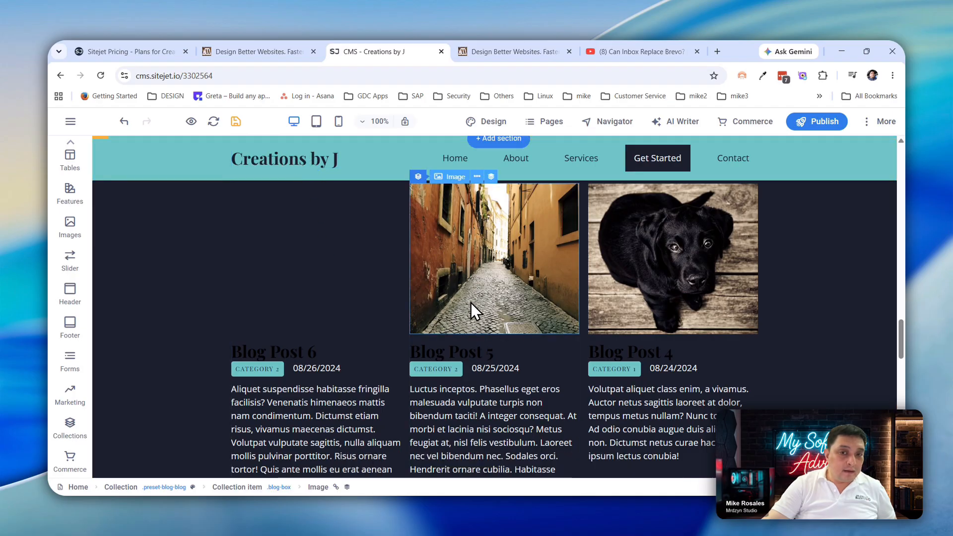
{"action": "left_click", "coordinate": [413, 169]}
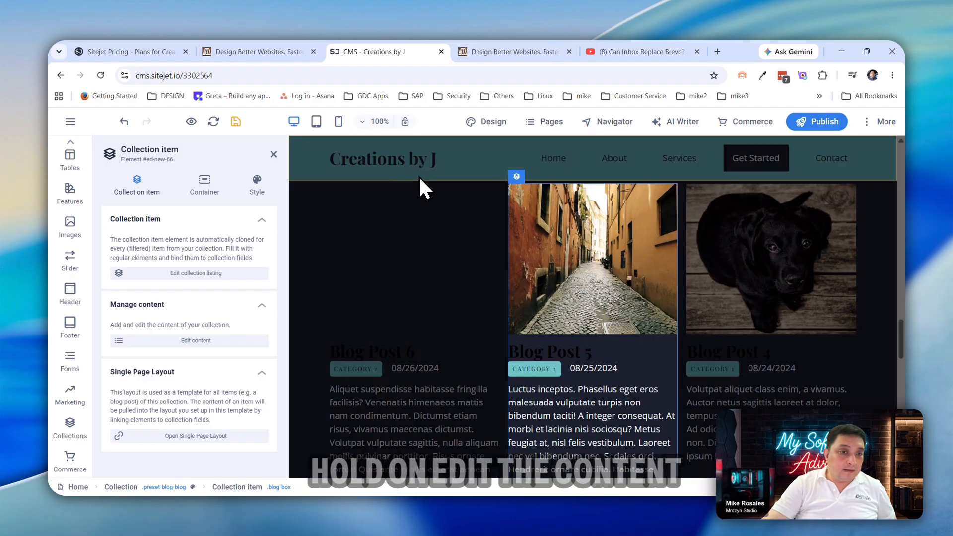
{"action": "left_click", "coordinate": [243, 340]}
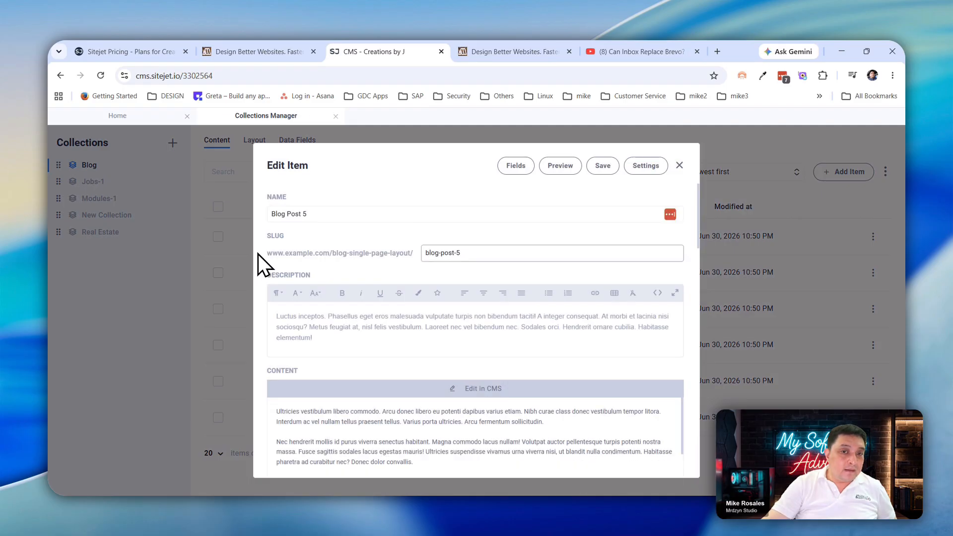
{"action": "left_click", "coordinate": [678, 166]}
{"action": "left_click", "coordinate": [280, 237]}
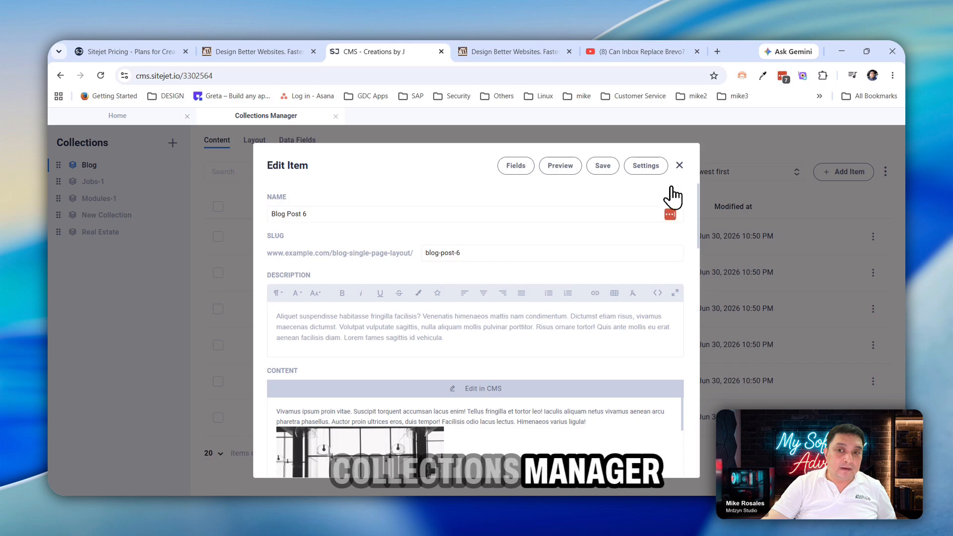
{"action": "left_click", "coordinate": [679, 165]}
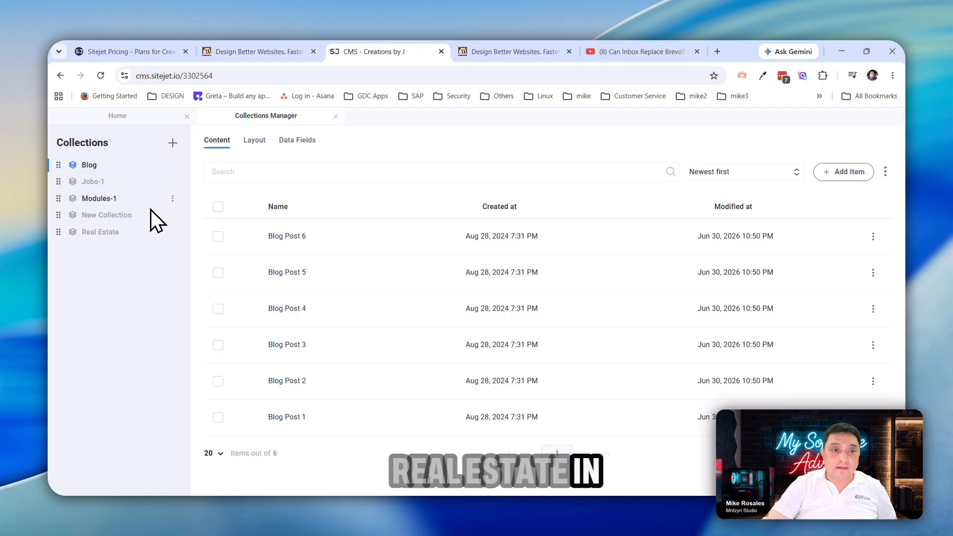
Step: Bring up the rename, duplicate and delete options for the Real Estate collection
{"action": "left_click", "coordinate": [173, 232]}
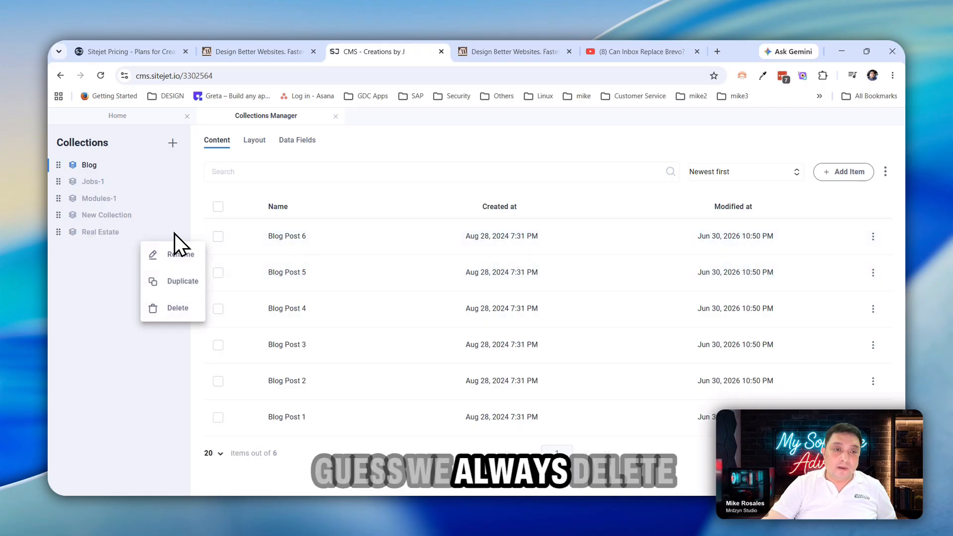
{"action": "left_click", "coordinate": [180, 308]}
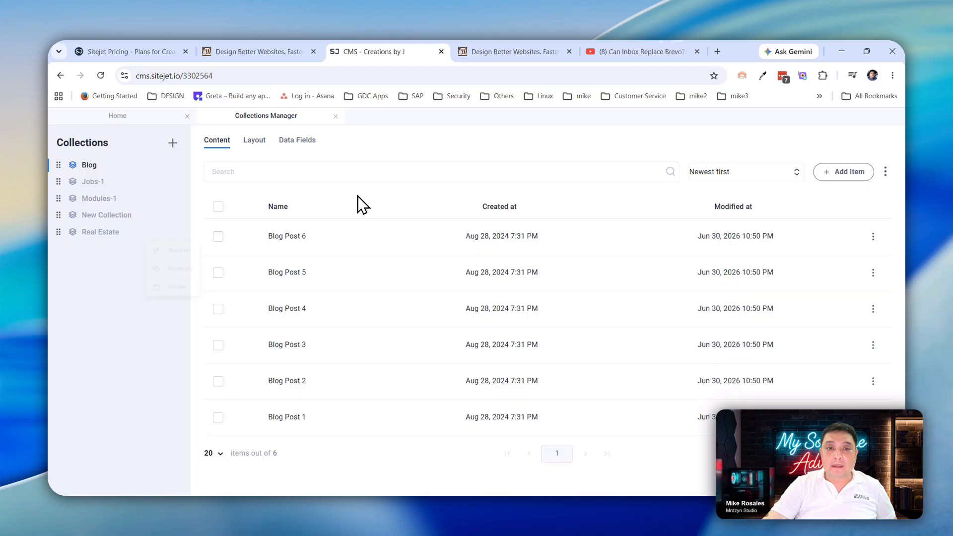
Step: Look through the Blog Post 6 item in the Blog collection and open its content in the CMS editor
{"action": "left_click", "coordinate": [298, 241]}
{"action": "scroll", "coordinate": [497, 338], "scroll_direction": "down", "scroll_amount": 5}
{"action": "scroll", "coordinate": [519, 355], "scroll_direction": "down", "scroll_amount": 6}
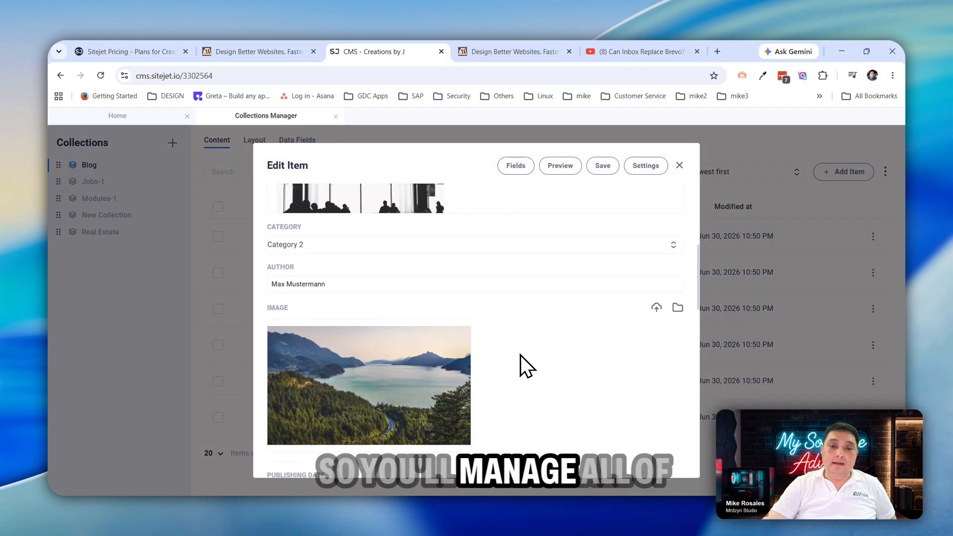
{"action": "scroll", "coordinate": [520, 355], "scroll_direction": "up", "scroll_amount": 6}
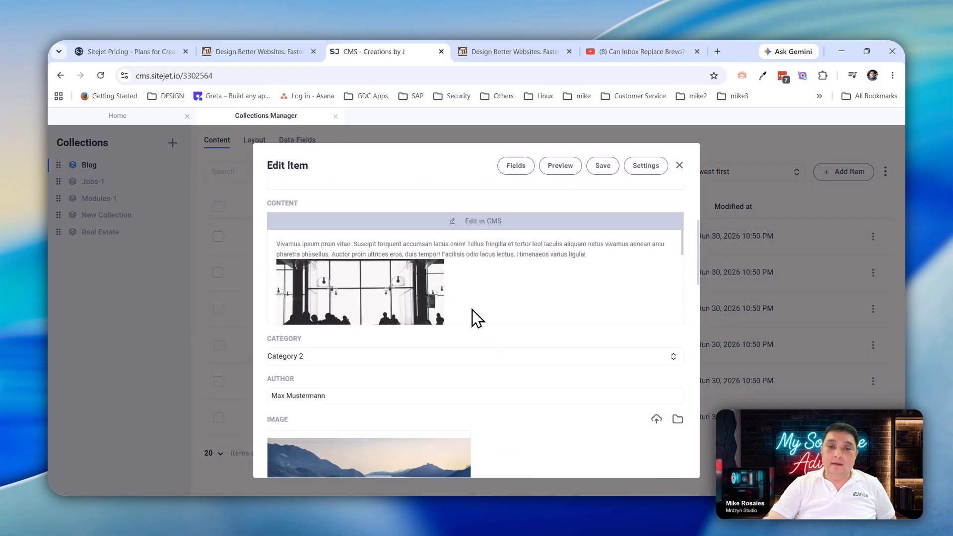
{"action": "left_click", "coordinate": [484, 222]}
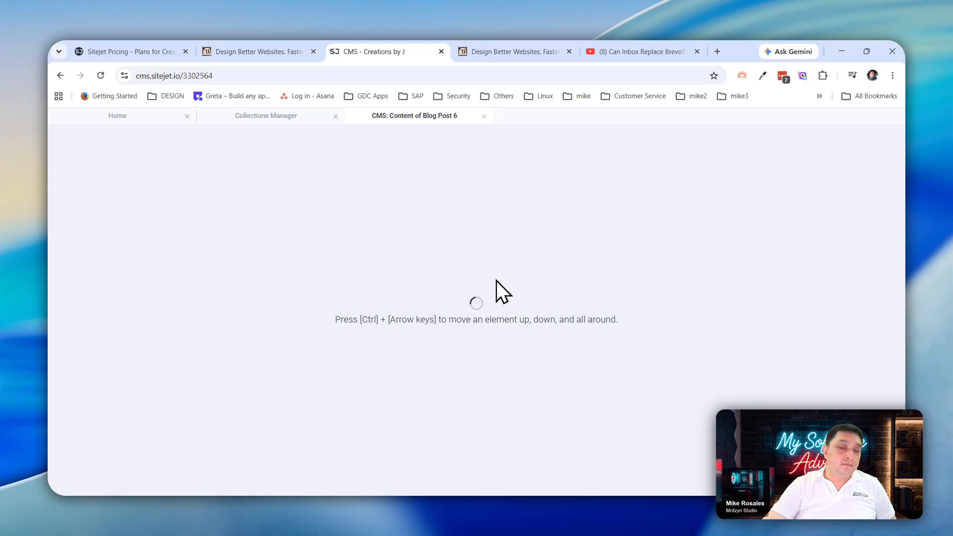
Step: Review the page content of Blog Post 6 and open its opening paragraph for text editing
{"action": "scroll", "coordinate": [439, 236], "scroll_direction": "down", "scroll_amount": 12}
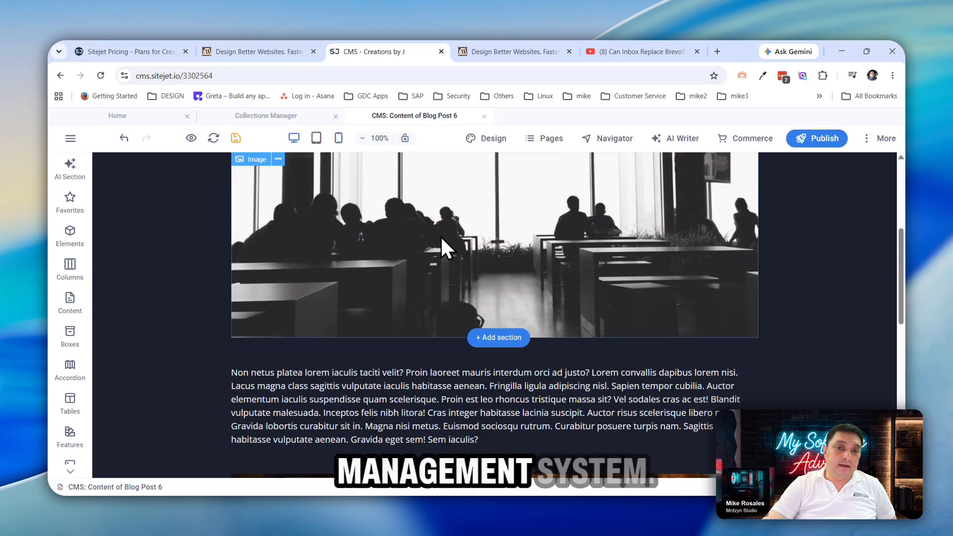
{"action": "scroll", "coordinate": [437, 233], "scroll_direction": "up", "scroll_amount": 6}
{"action": "scroll", "coordinate": [437, 234], "scroll_direction": "up", "scroll_amount": 6}
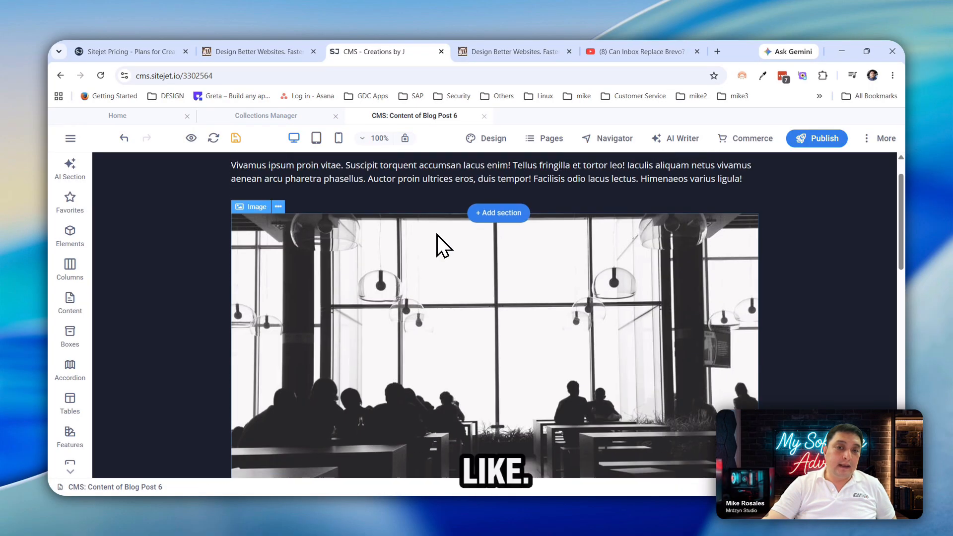
{"action": "left_click", "coordinate": [420, 217]}
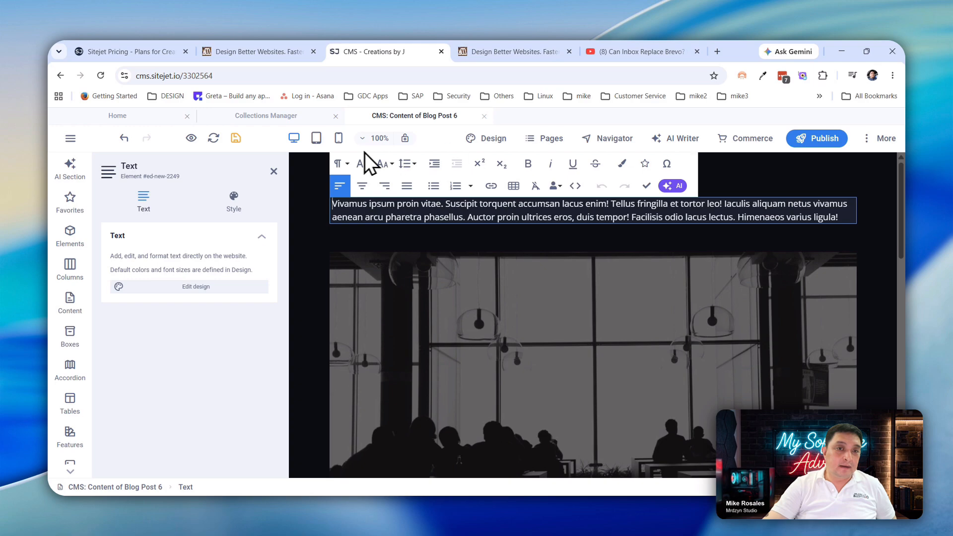
{"action": "scroll", "coordinate": [601, 287], "scroll_direction": "down", "scroll_amount": 5}
{"action": "scroll", "coordinate": [621, 291], "scroll_direction": "up", "scroll_amount": 3}
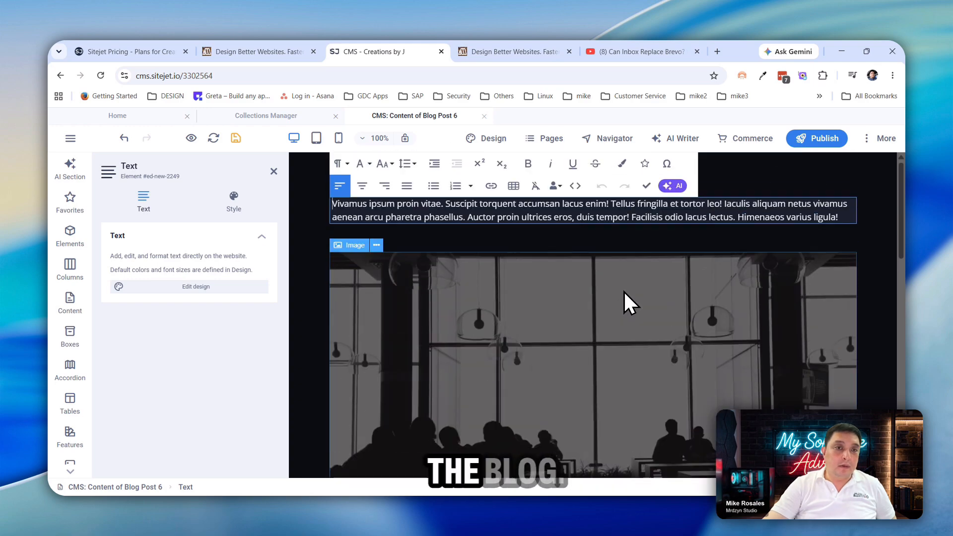
Step: Close the Blog Post 6 content, its item dialog and the Collections Manager to return to the Home page
{"action": "left_click", "coordinate": [484, 116]}
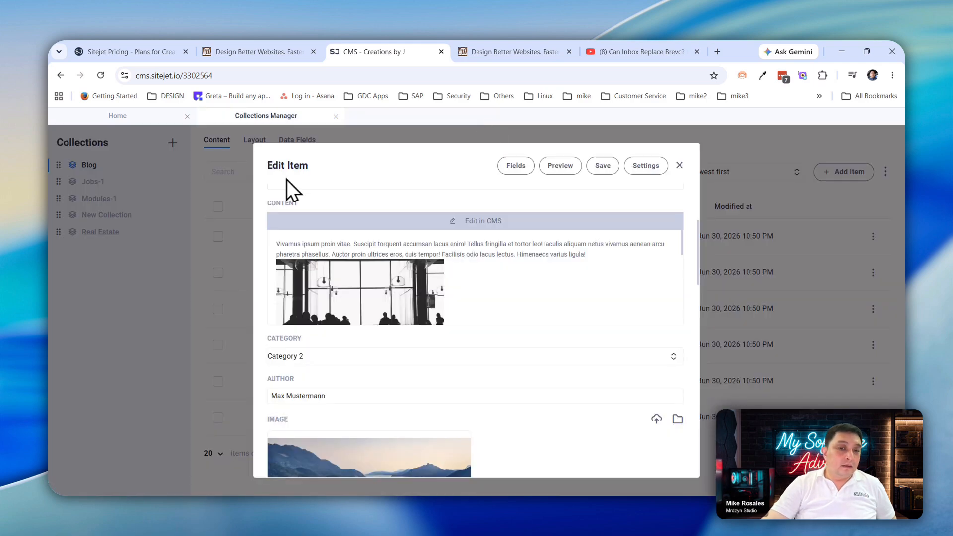
{"action": "left_click", "coordinate": [678, 167]}
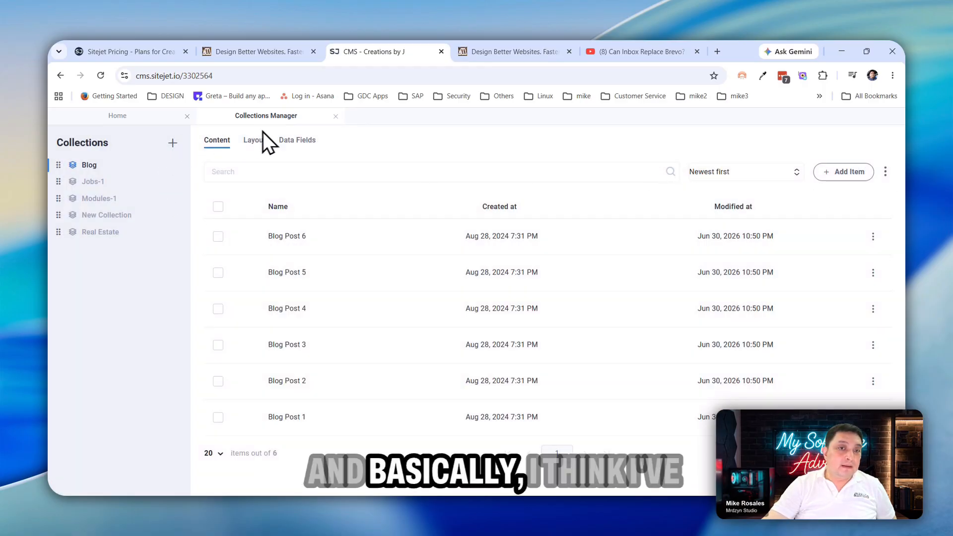
{"action": "left_click", "coordinate": [336, 116]}
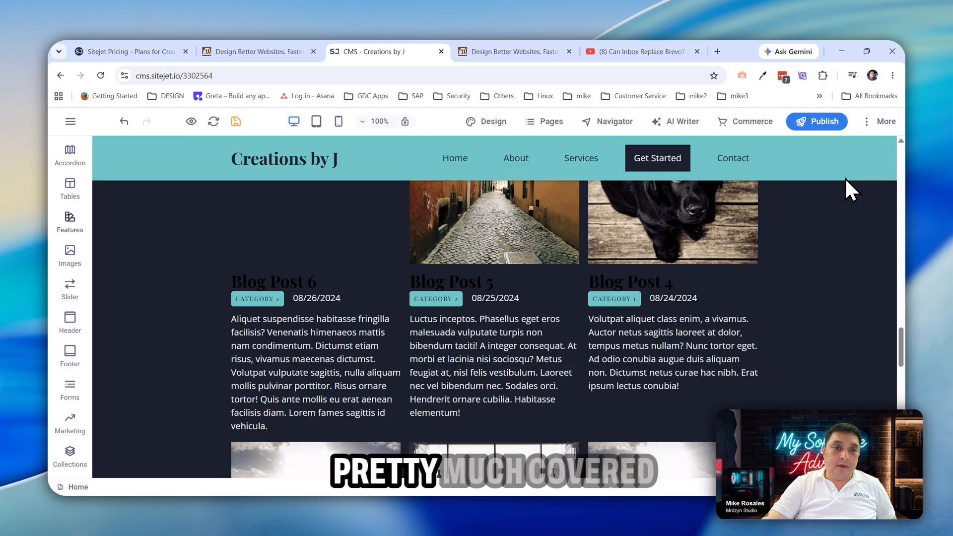
Step: View the Content Import options for bringing in content from another website, and close them without importing
{"action": "scroll", "coordinate": [97, 406], "scroll_direction": "down", "scroll_amount": 3}
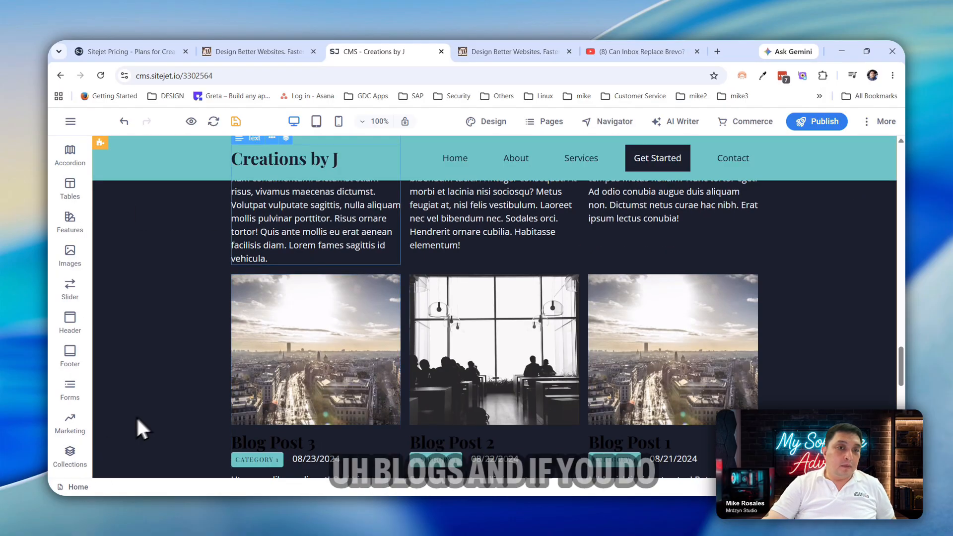
{"action": "left_click", "coordinate": [871, 123]}
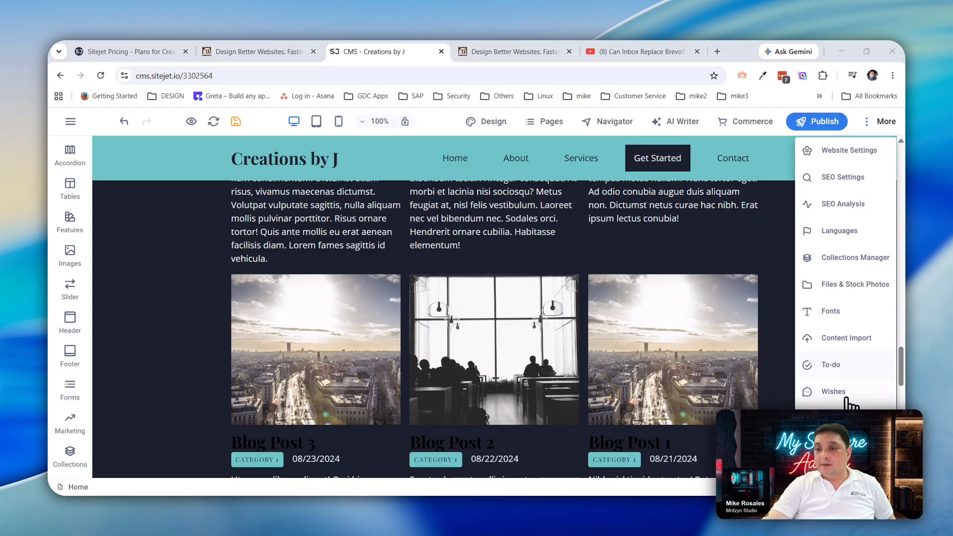
{"action": "left_click", "coordinate": [854, 341]}
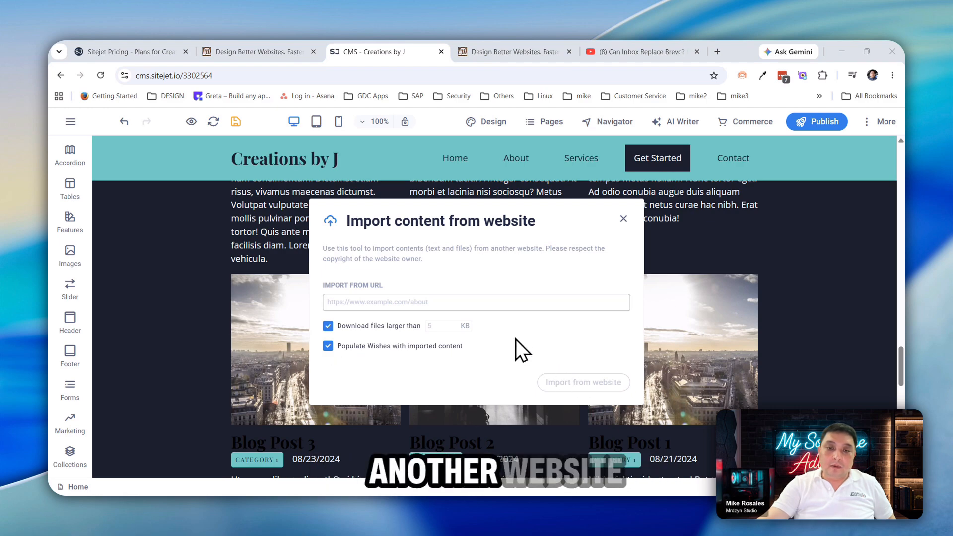
{"action": "left_click", "coordinate": [465, 304]}
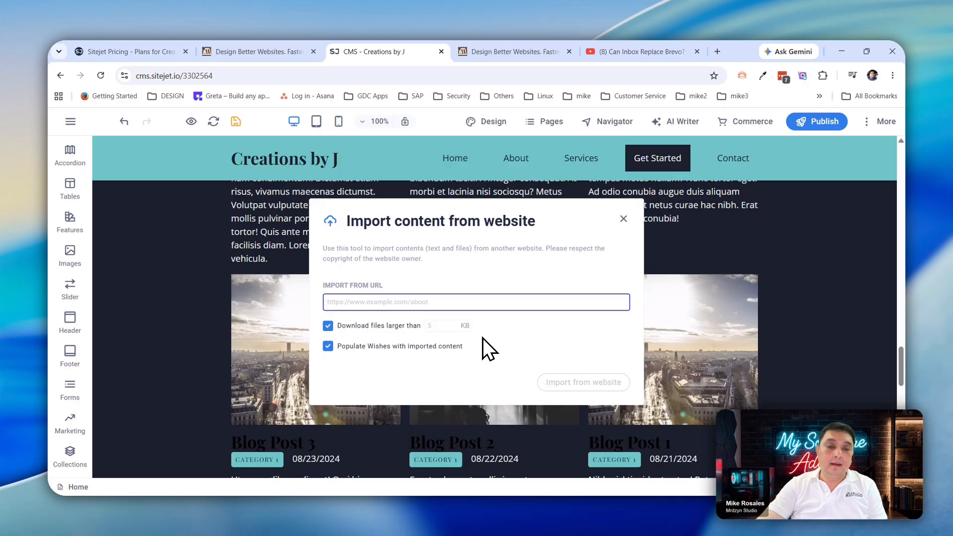
{"action": "left_click", "coordinate": [623, 221]}
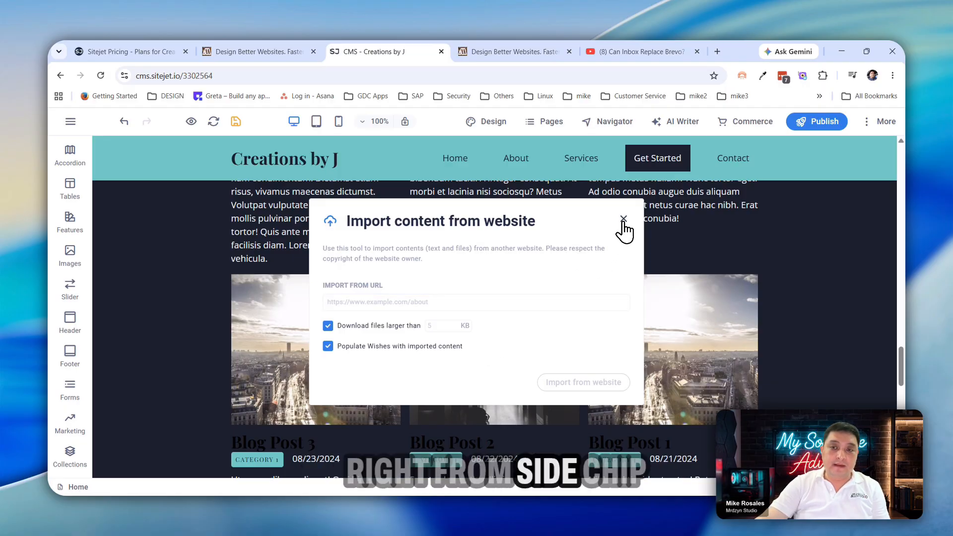
{"action": "left_click", "coordinate": [624, 220]}
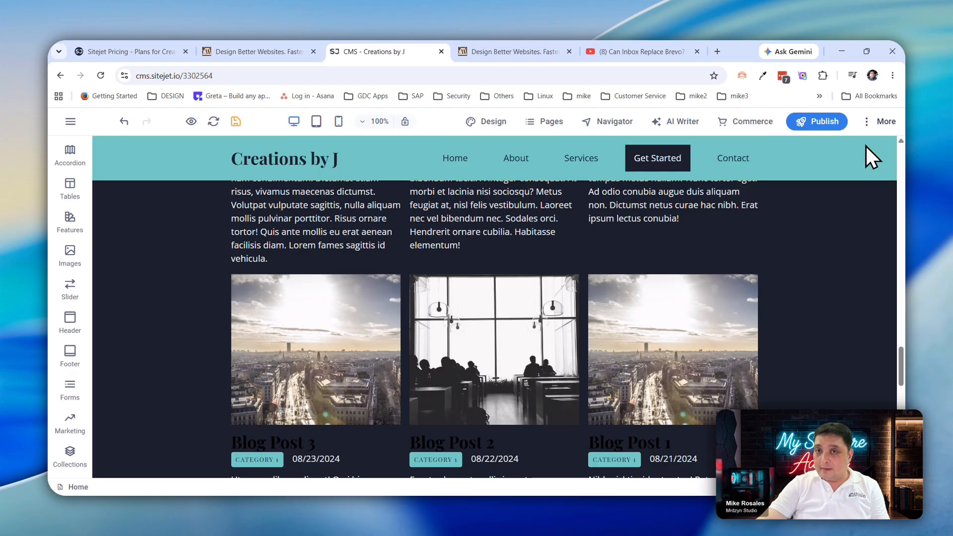
Step: View the website's color scheme settings in Design and close them without changes
{"action": "left_click", "coordinate": [868, 125]}
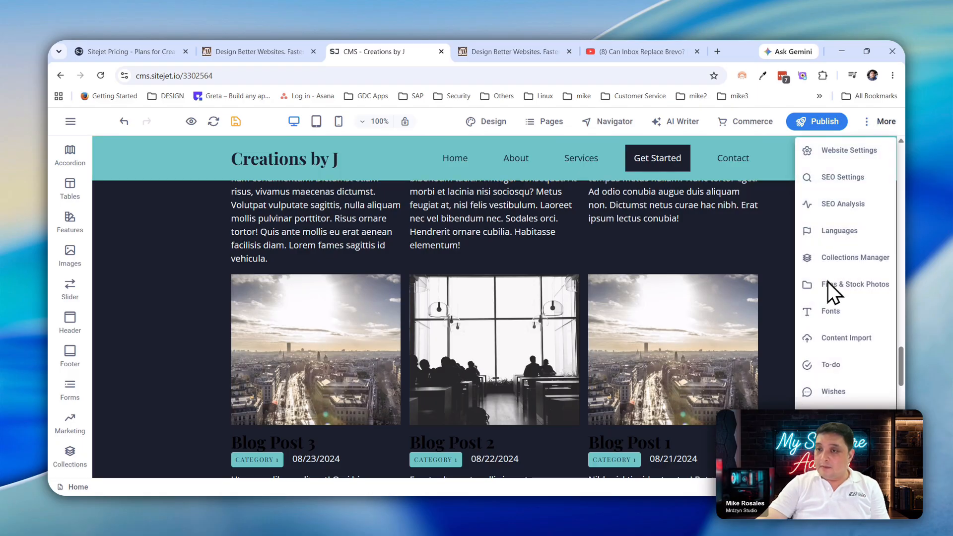
{"action": "left_click", "coordinate": [487, 124]}
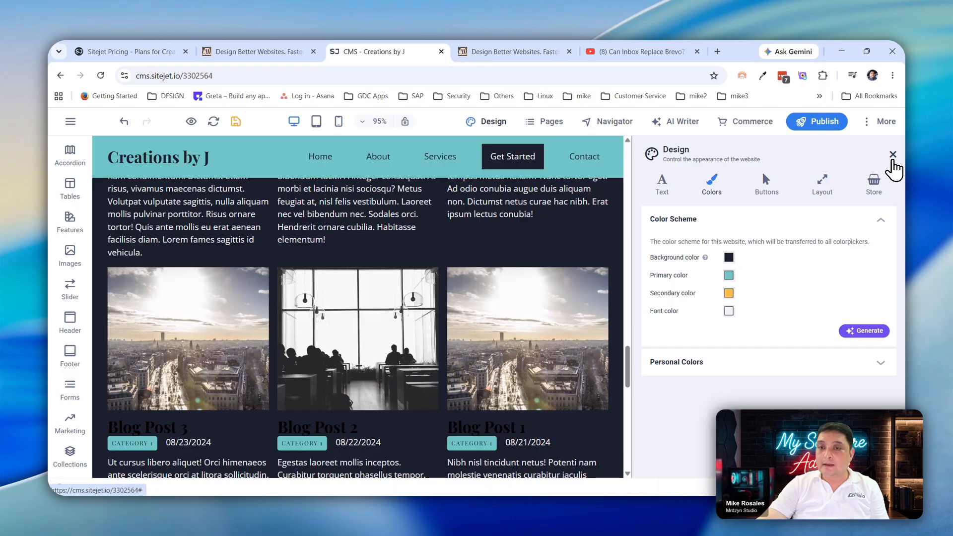
{"action": "left_click", "coordinate": [892, 155]}
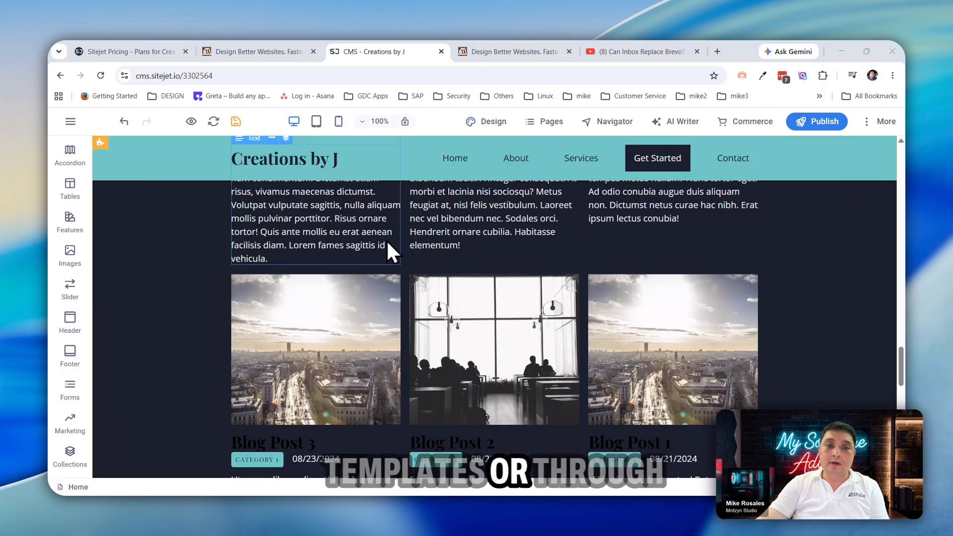
Step: Look over the end of the Home page around the contact form and the list of additional website tools
{"action": "scroll", "coordinate": [452, 281], "scroll_direction": "down", "scroll_amount": 5}
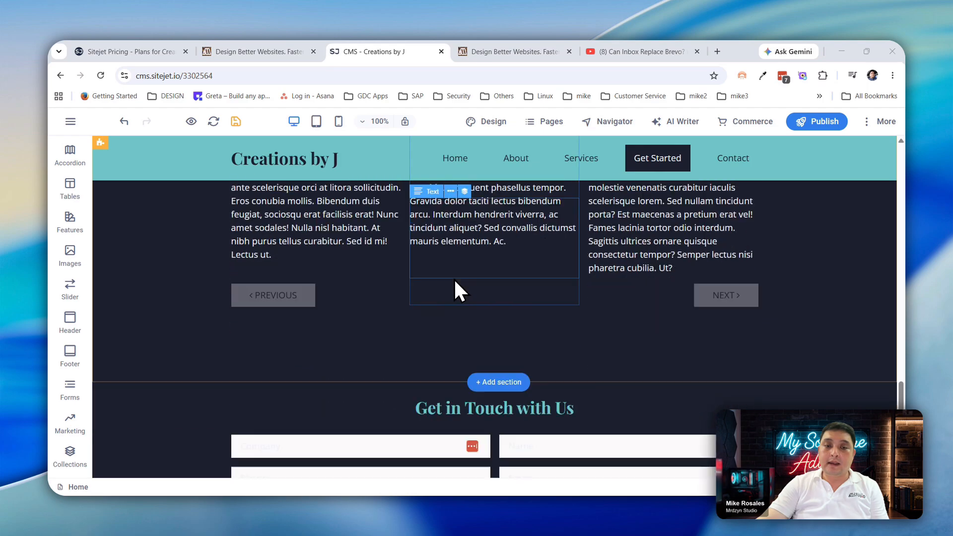
{"action": "scroll", "coordinate": [452, 278], "scroll_direction": "down", "scroll_amount": 8}
{"action": "scroll", "coordinate": [452, 278], "scroll_direction": "up", "scroll_amount": 8}
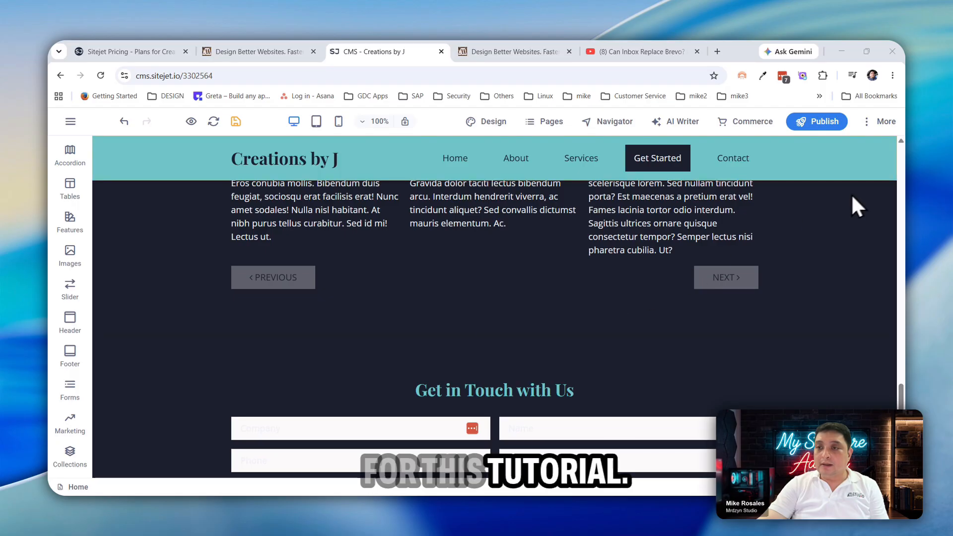
{"action": "left_click", "coordinate": [869, 124]}
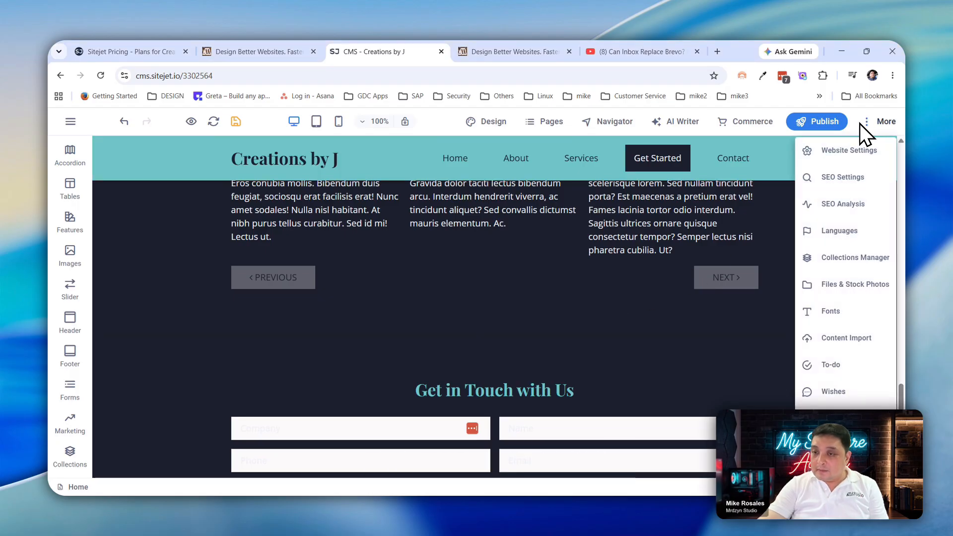
{"action": "left_click", "coordinate": [752, 377]}
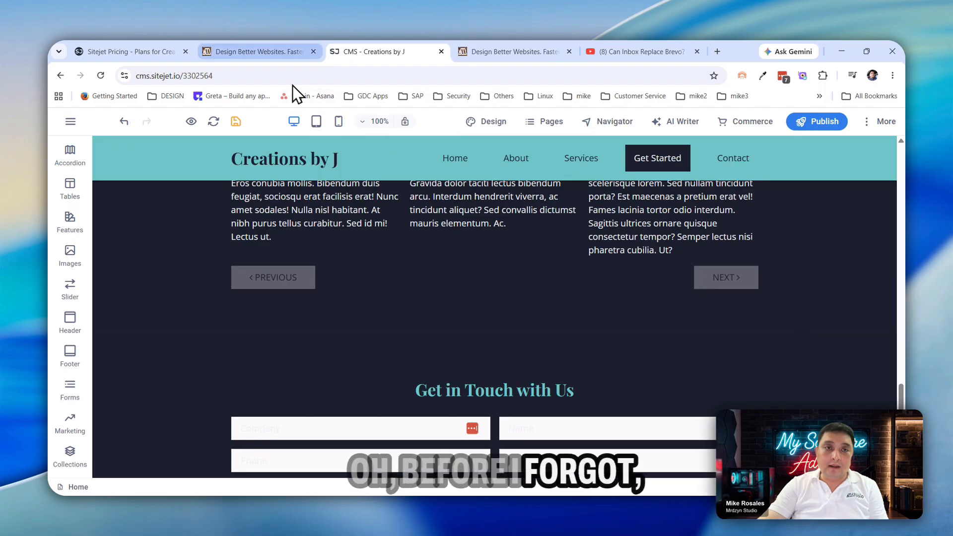
Step: Switch to the Sitejet partner manager and open the customer data of the Creations by J website for editing
{"action": "left_click", "coordinate": [276, 53]}
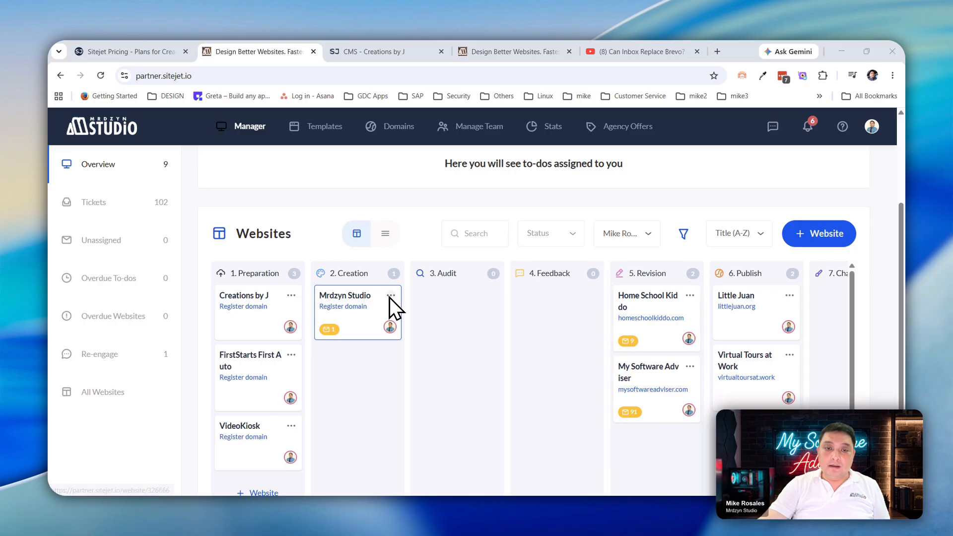
{"action": "left_click", "coordinate": [290, 297]}
{"action": "left_click", "coordinate": [313, 312]}
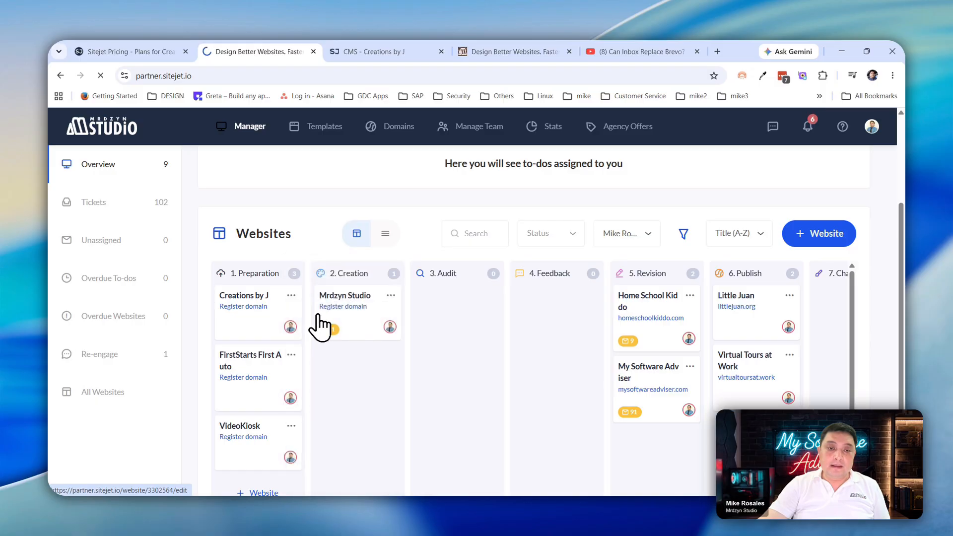
Step: Examine the customer data form of Creations by J, including its owner, contact, email and contract price fields
{"action": "scroll", "coordinate": [463, 350], "scroll_direction": "down", "scroll_amount": 10}
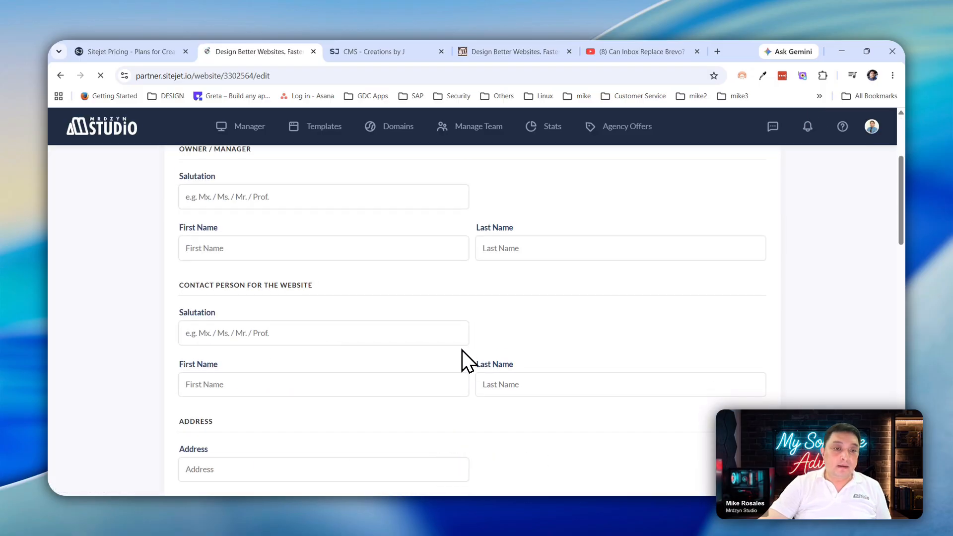
{"action": "scroll", "coordinate": [461, 360], "scroll_direction": "down", "scroll_amount": 4}
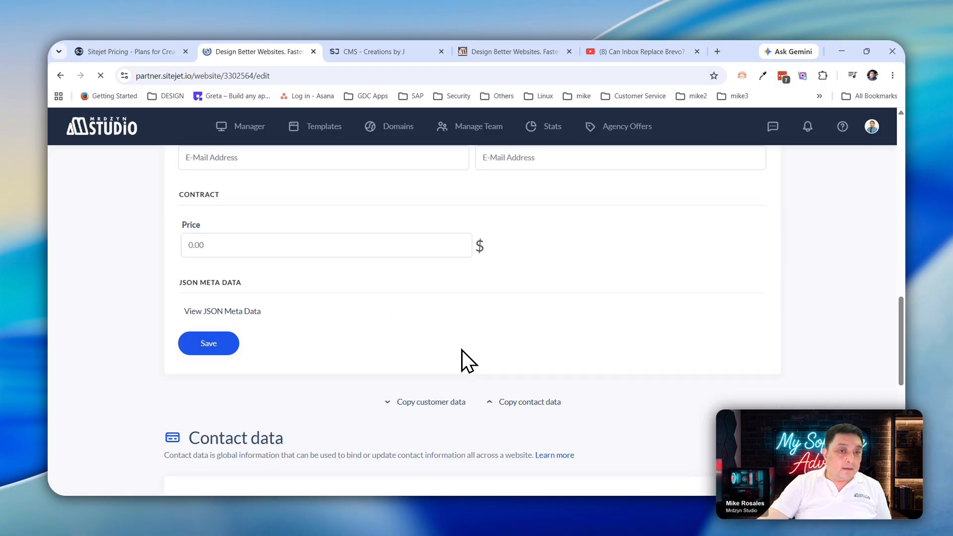
{"action": "scroll", "coordinate": [462, 349], "scroll_direction": "up", "scroll_amount": 3}
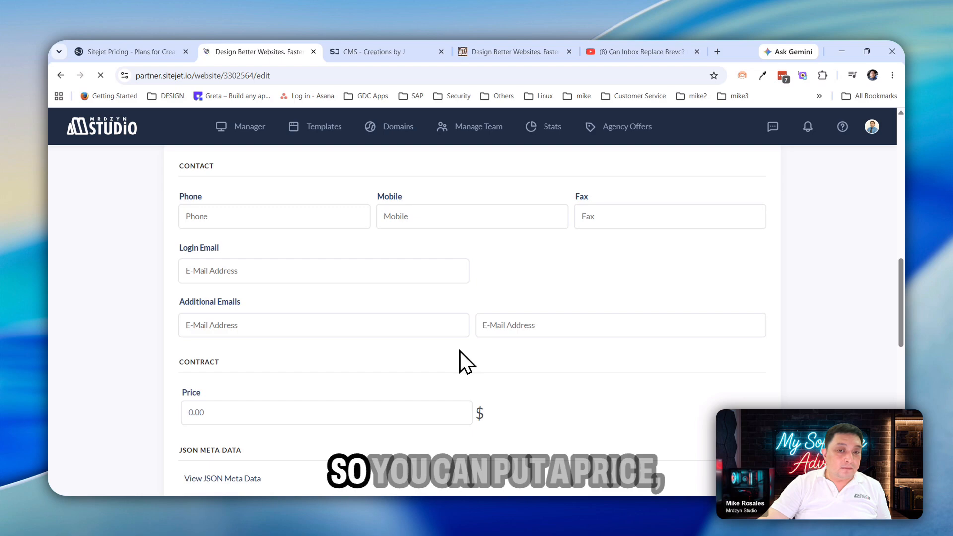
{"action": "left_click", "coordinate": [396, 417]}
{"action": "scroll", "coordinate": [609, 328], "scroll_direction": "up", "scroll_amount": 8}
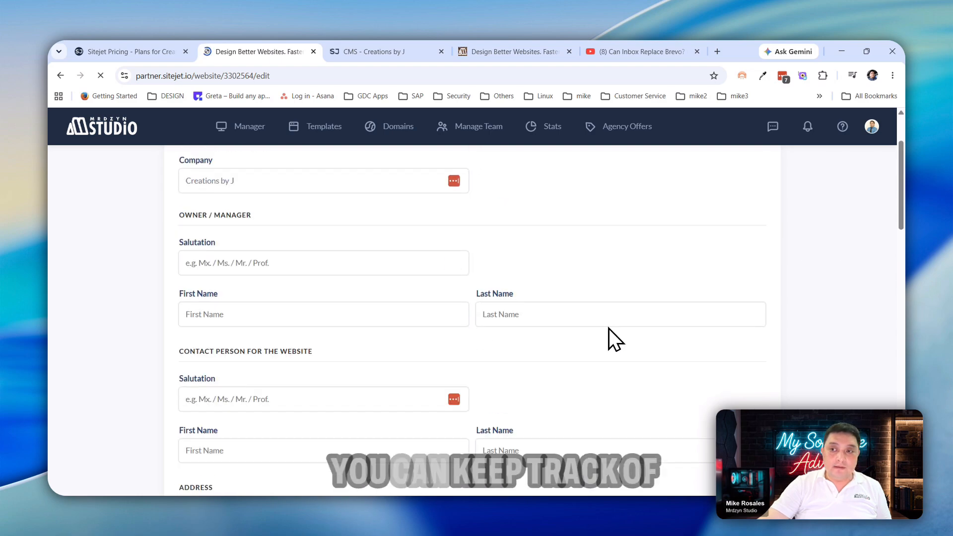
{"action": "scroll", "coordinate": [606, 329], "scroll_direction": "up", "scroll_amount": 2}
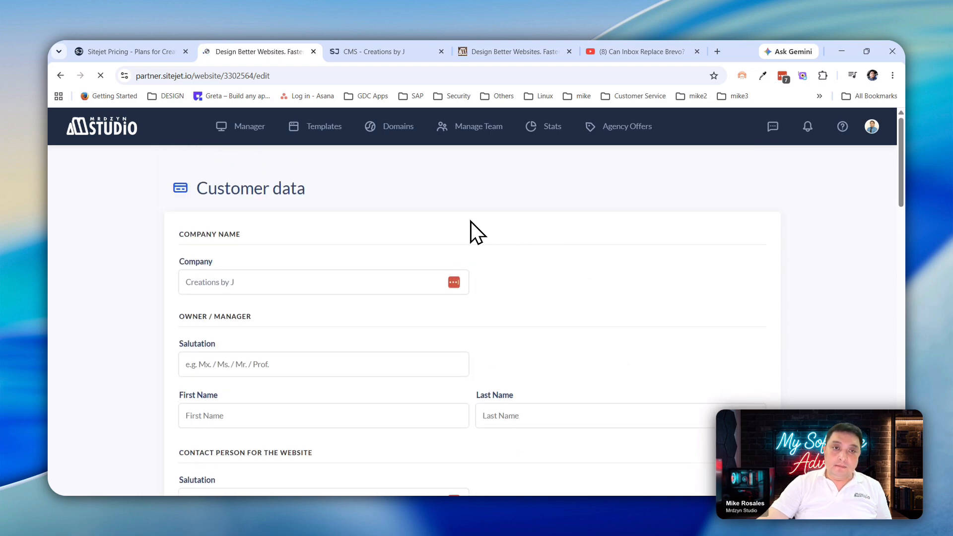
Step: Return to the website manager and open the customer data of the Mrdzyn website in the Done stage for editing
{"action": "left_click", "coordinate": [251, 133]}
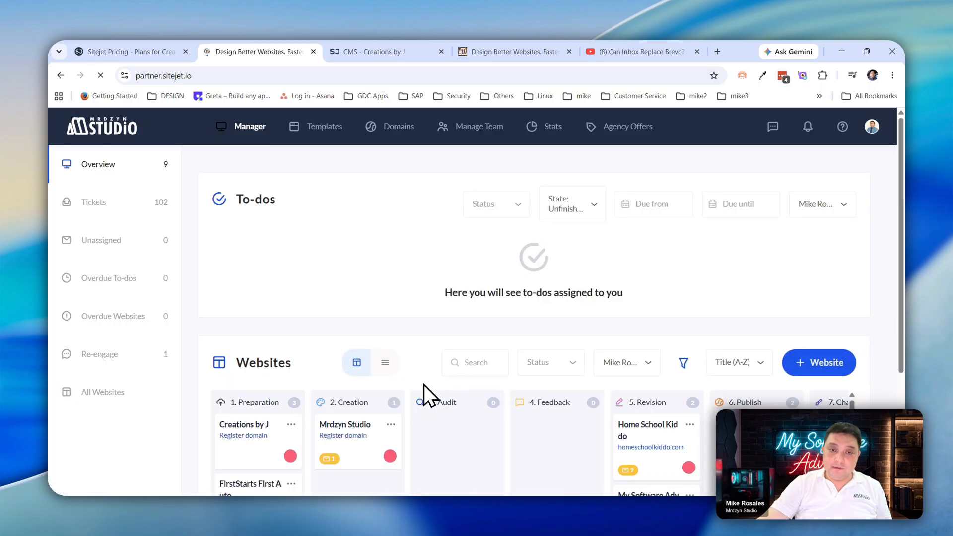
{"action": "scroll", "coordinate": [436, 382], "scroll_direction": "down", "scroll_amount": 3}
{"action": "scroll", "coordinate": [697, 480], "scroll_direction": "down", "scroll_amount": 1}
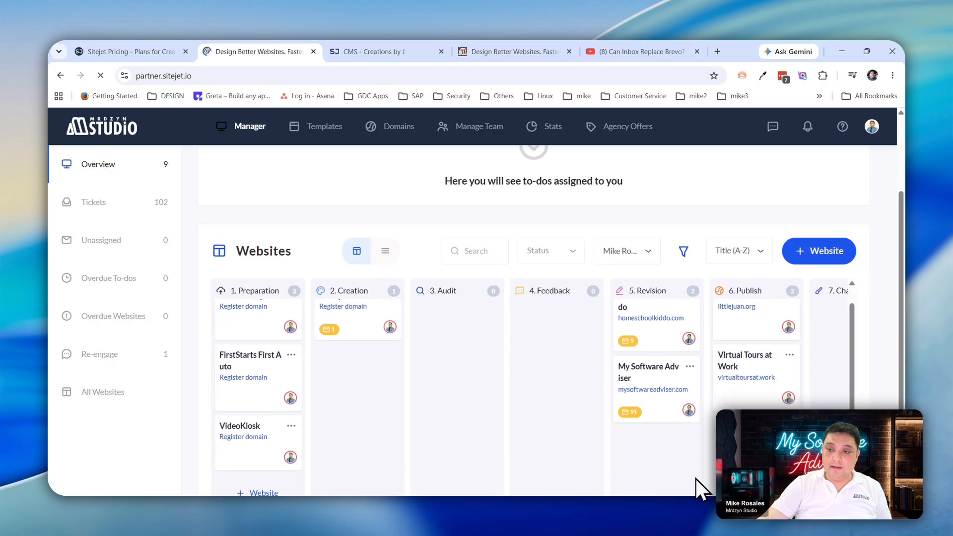
{"action": "scroll", "coordinate": [526, 373], "scroll_direction": "down", "scroll_amount": 2}
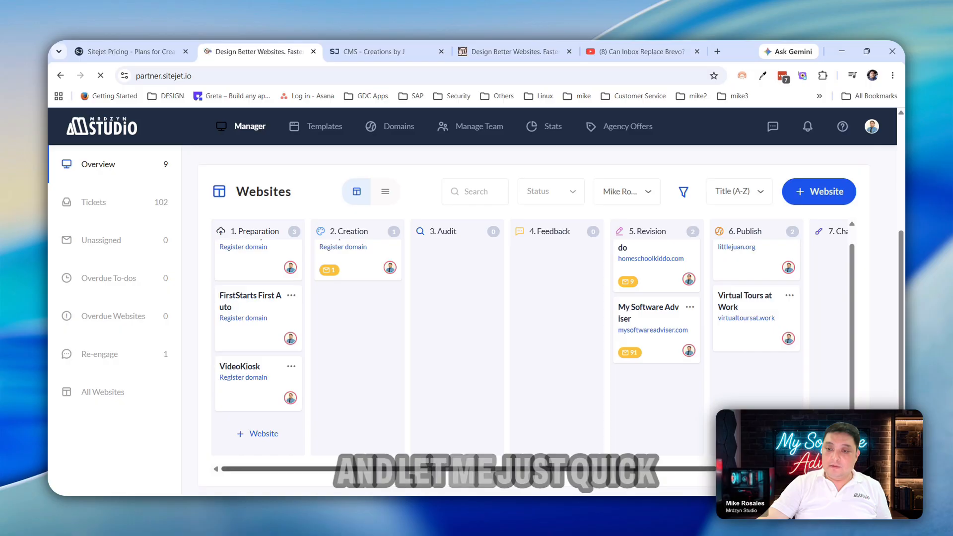
{"action": "scroll", "coordinate": [526, 347], "scroll_direction": "right", "scroll_amount": 3}
{"action": "scroll", "coordinate": [796, 351], "scroll_direction": "up", "scroll_amount": 1}
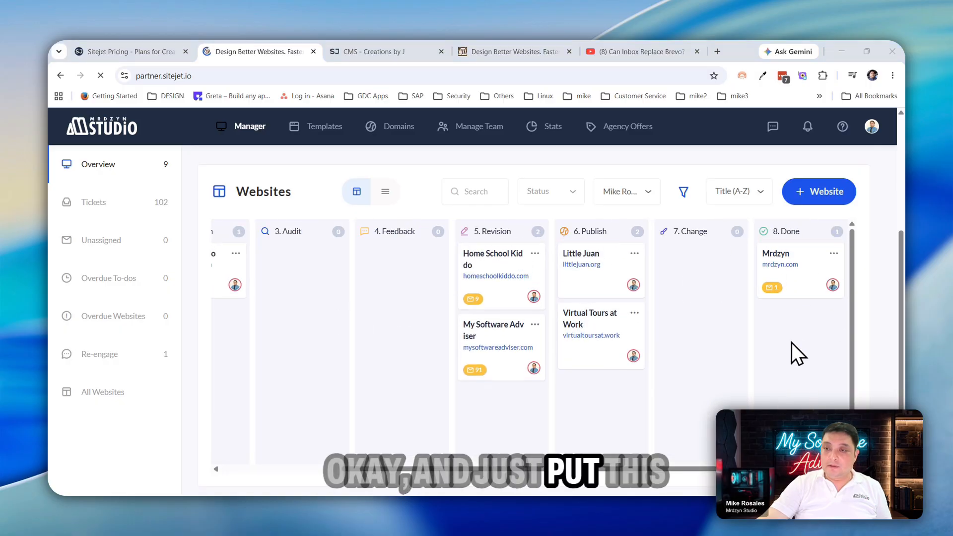
{"action": "left_click", "coordinate": [833, 254]}
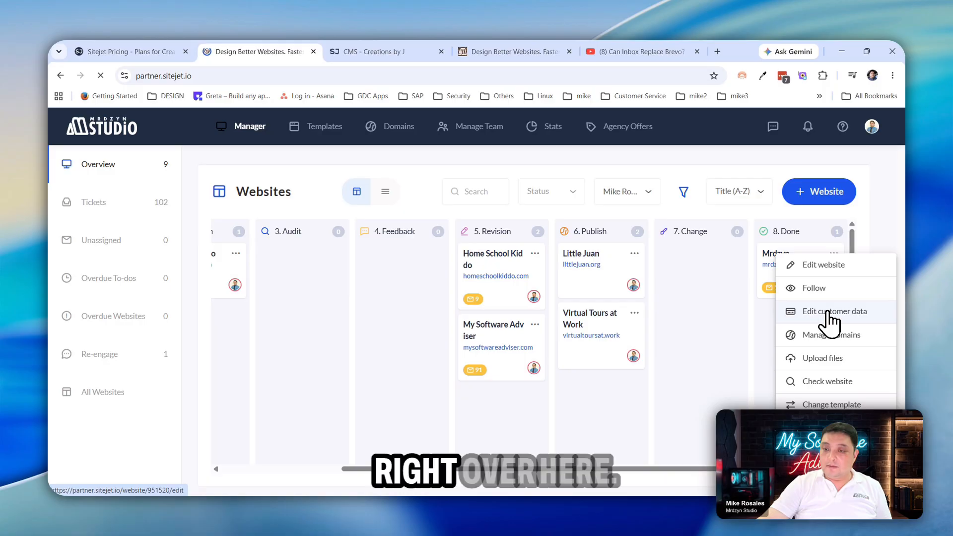
{"action": "left_click", "coordinate": [828, 311]}
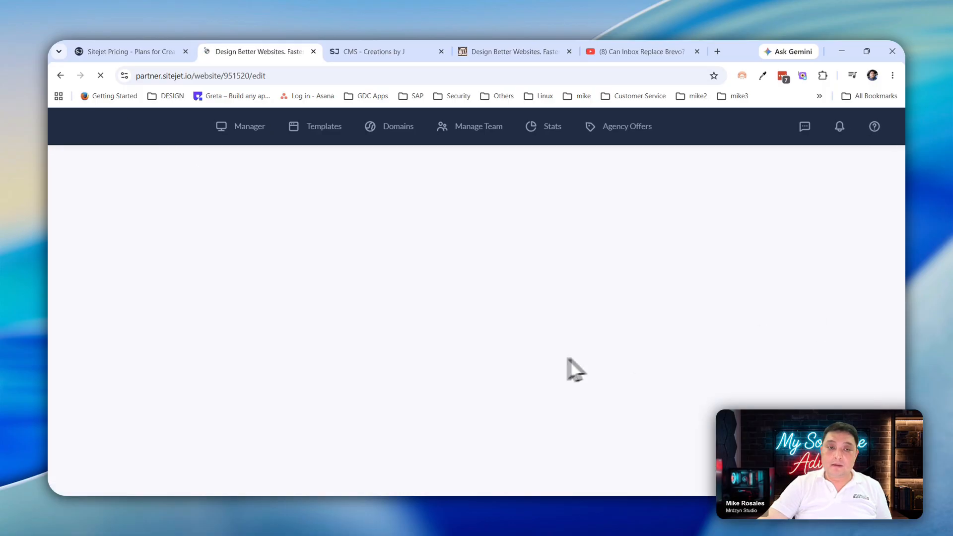
Step: Examine the Mrdzyn website's customer data and contact data forms, including the owner, address, contact and contract fields
{"action": "scroll", "coordinate": [421, 358], "scroll_direction": "down", "scroll_amount": 15}
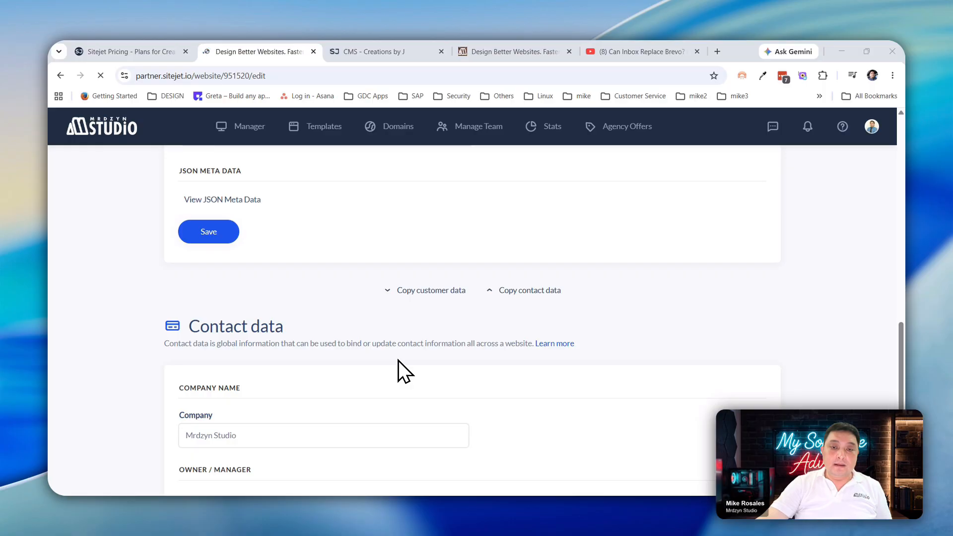
{"action": "scroll", "coordinate": [398, 361], "scroll_direction": "down", "scroll_amount": 3}
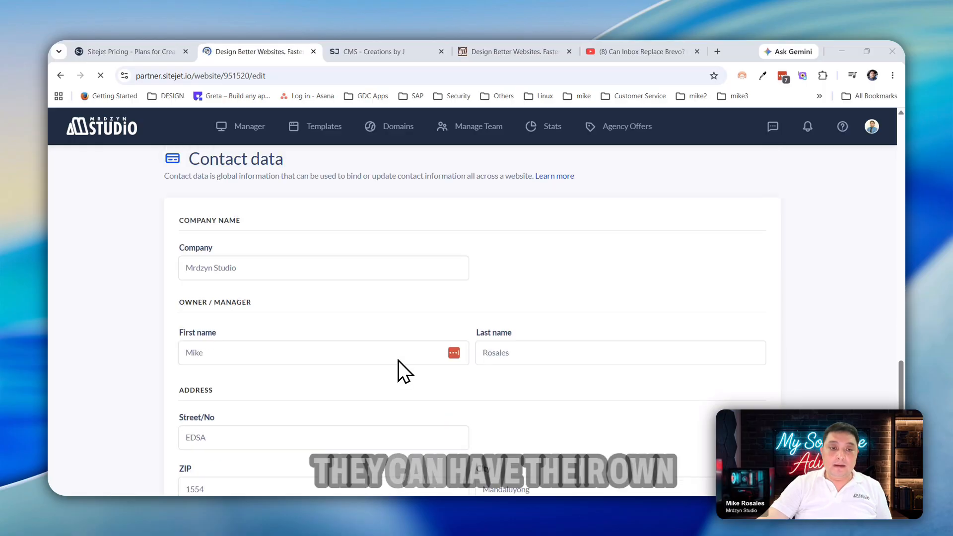
{"action": "scroll", "coordinate": [398, 361], "scroll_direction": "down", "scroll_amount": 3}
{"action": "scroll", "coordinate": [398, 360], "scroll_direction": "up", "scroll_amount": 6}
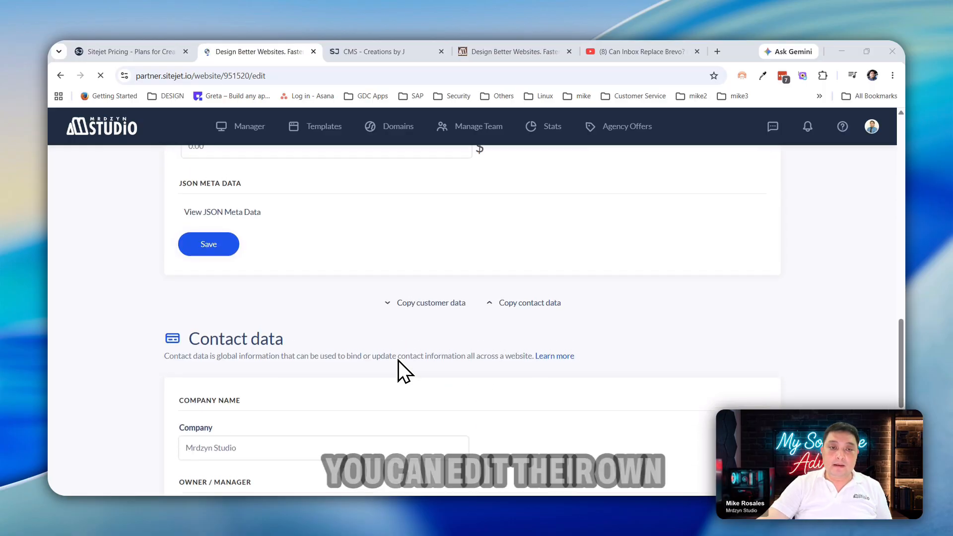
{"action": "scroll", "coordinate": [398, 360], "scroll_direction": "up", "scroll_amount": 5}
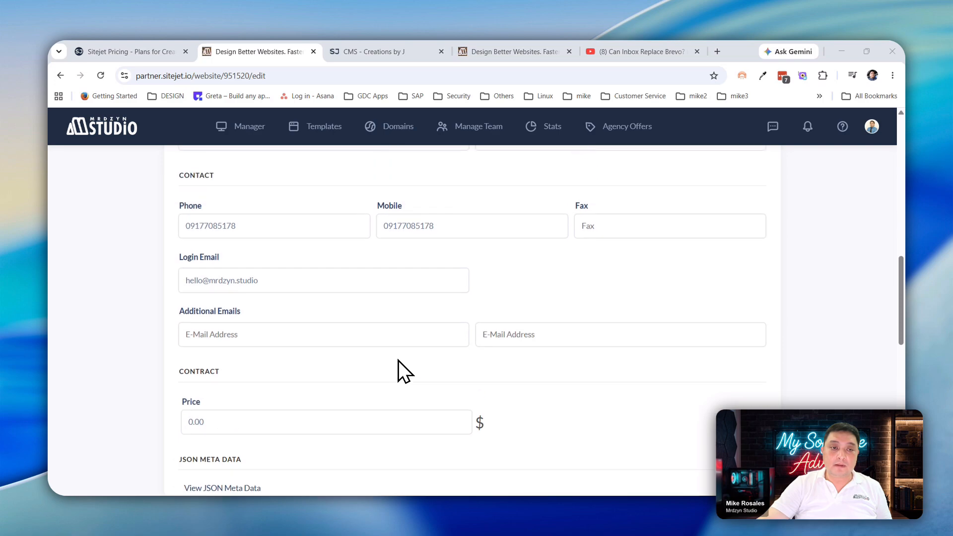
{"action": "scroll", "coordinate": [398, 360], "scroll_direction": "up", "scroll_amount": 8}
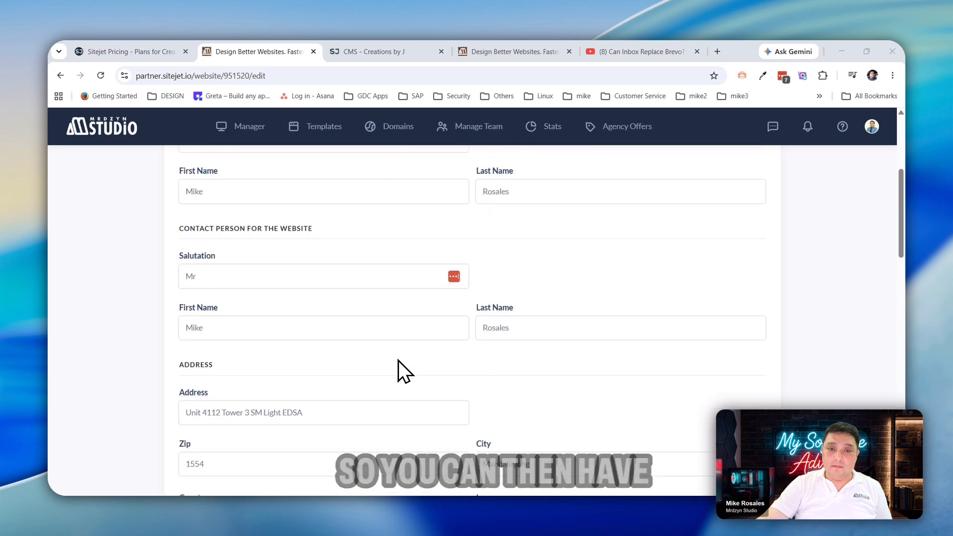
{"action": "scroll", "coordinate": [398, 360], "scroll_direction": "up", "scroll_amount": 5}
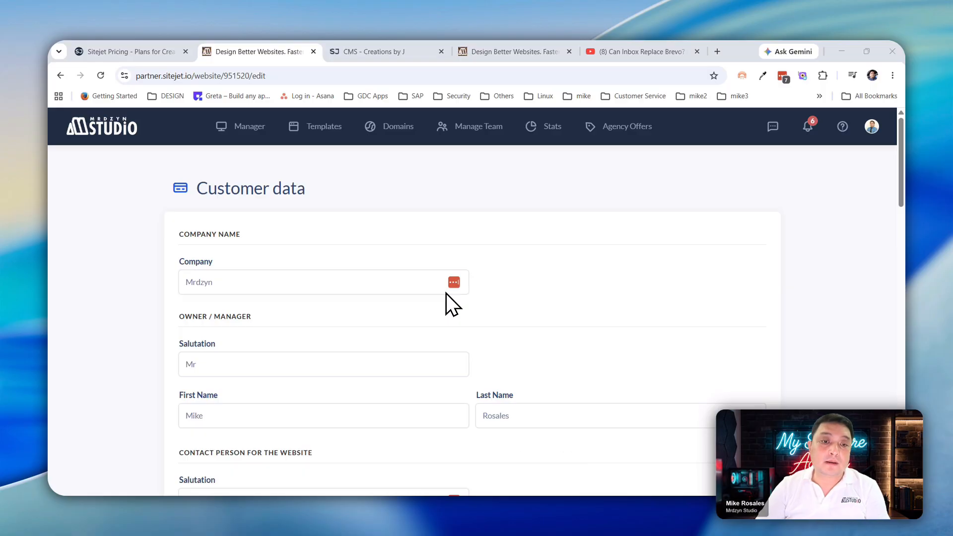
{"action": "scroll", "coordinate": [446, 296], "scroll_direction": "down", "scroll_amount": 3}
{"action": "scroll", "coordinate": [446, 298], "scroll_direction": "down", "scroll_amount": 8}
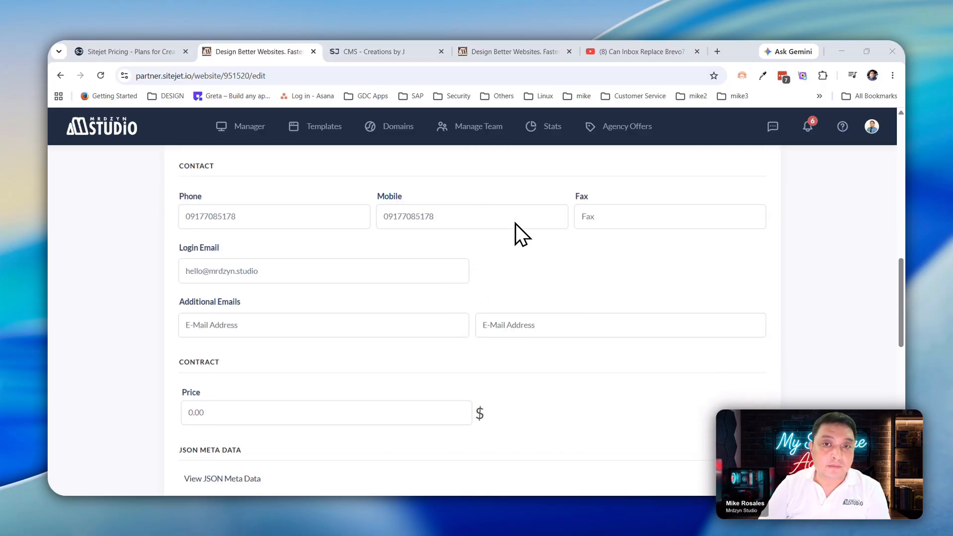
Step: View the team's user list and open the Email Setup (IMAP & SMTP) settings
{"action": "left_click", "coordinate": [478, 130]}
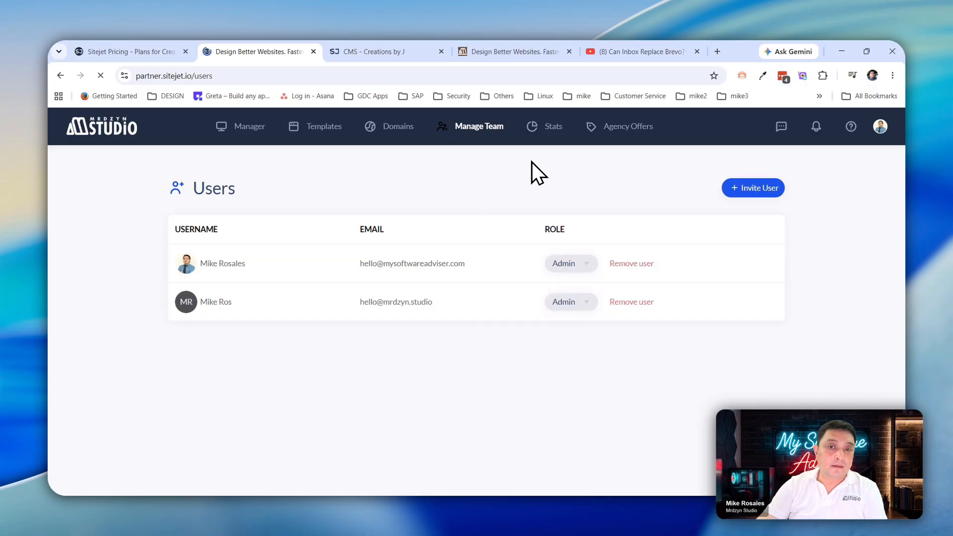
{"action": "mouse_move", "coordinate": [490, 138]}
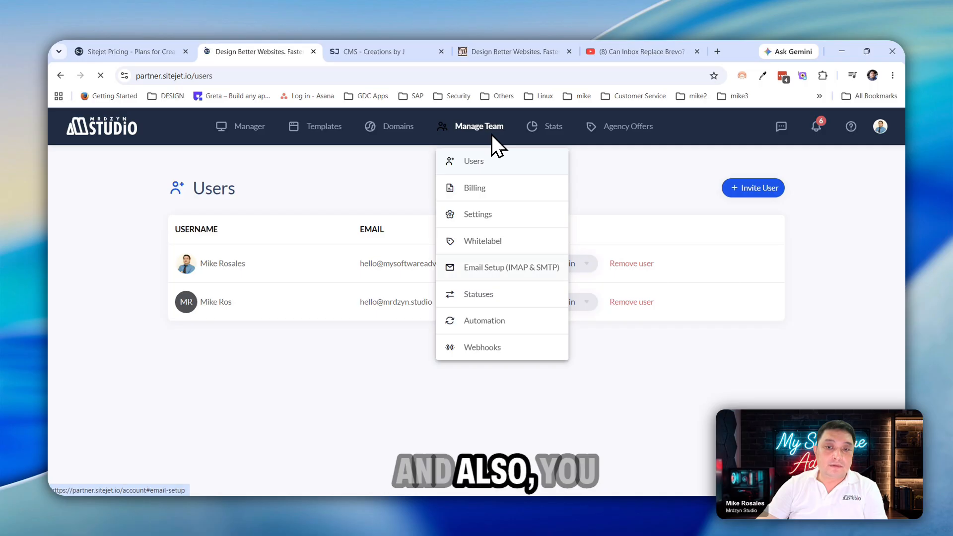
{"action": "left_click", "coordinate": [494, 274]}
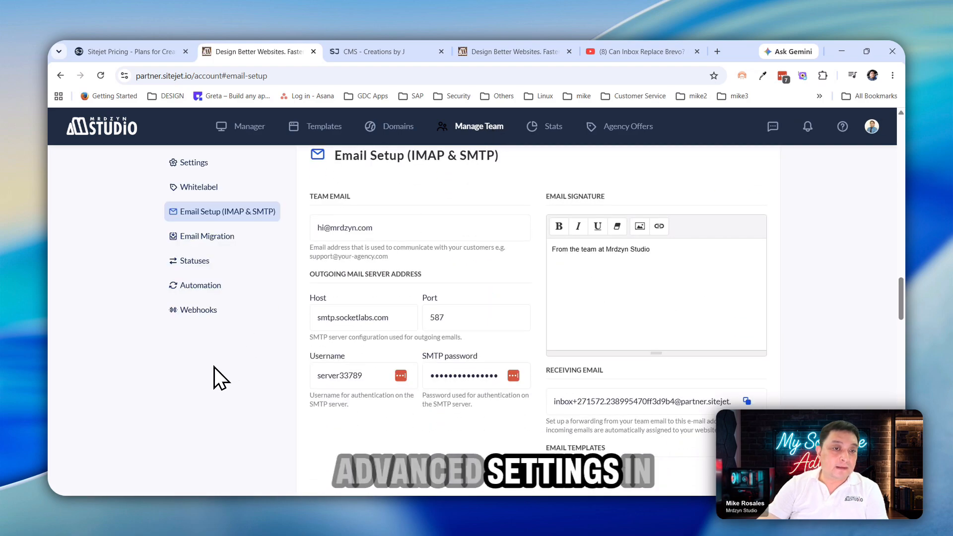
Step: Open the Automation settings and view the workflow constraints and the statuses available for automatic to-dos without changing them
{"action": "left_click", "coordinate": [210, 293]}
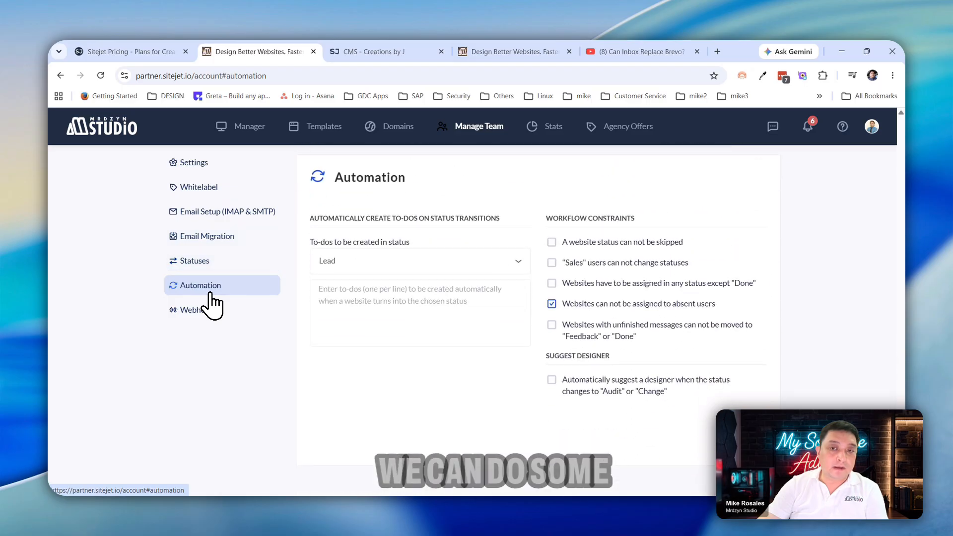
{"action": "left_click", "coordinate": [550, 303]}
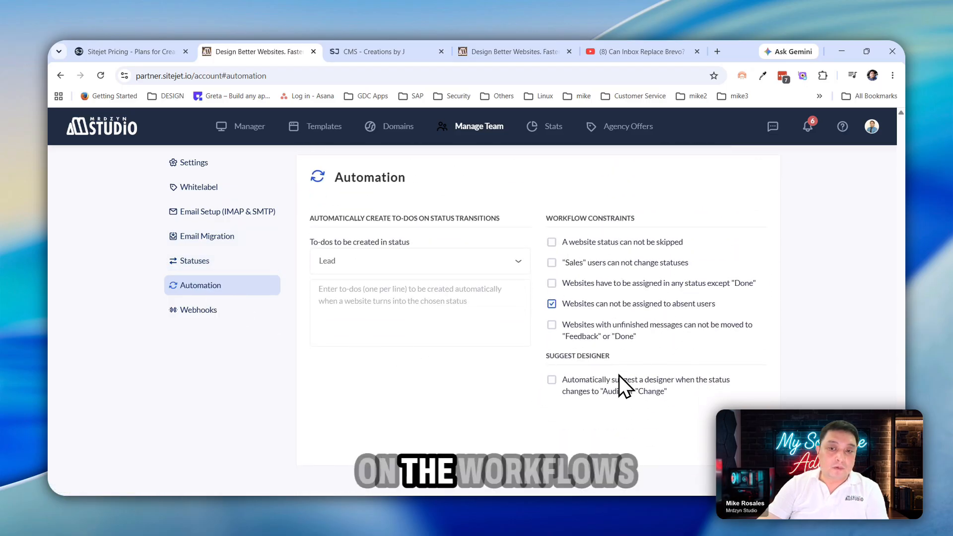
{"action": "left_click", "coordinate": [383, 268]}
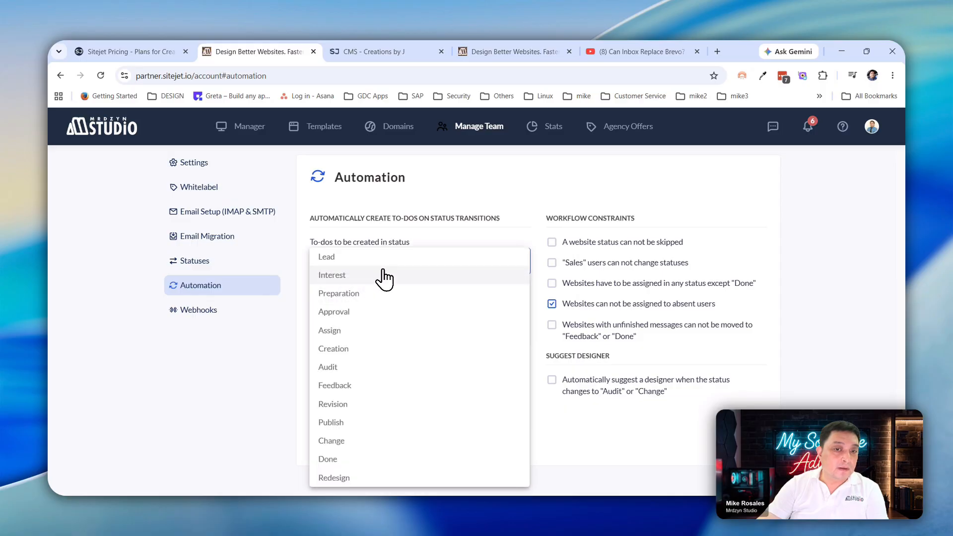
{"action": "left_click", "coordinate": [289, 374]}
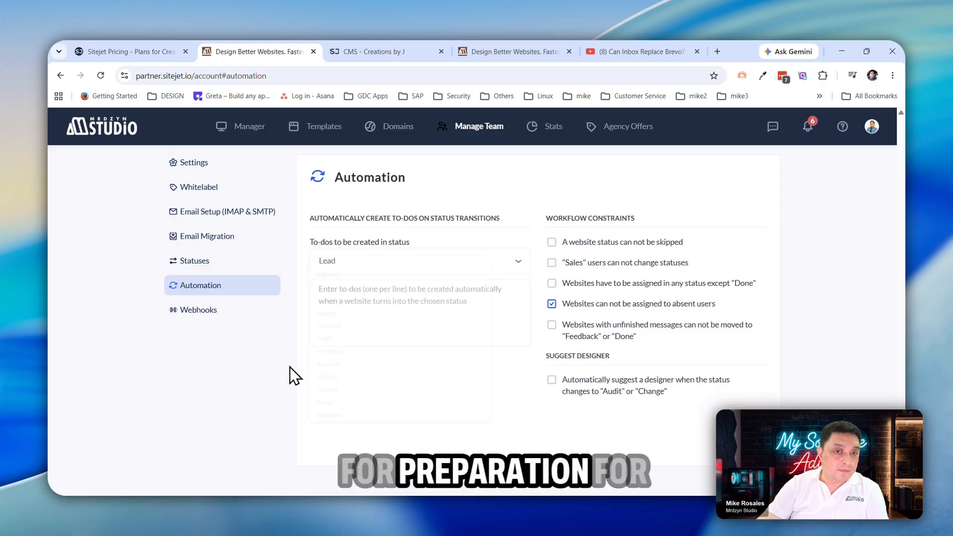
Step: Look at the Webhooks section and highlight its text about connections between the account and external apps
{"action": "scroll", "coordinate": [463, 367], "scroll_direction": "down", "scroll_amount": 5}
{"action": "scroll", "coordinate": [463, 364], "scroll_direction": "down", "scroll_amount": 2}
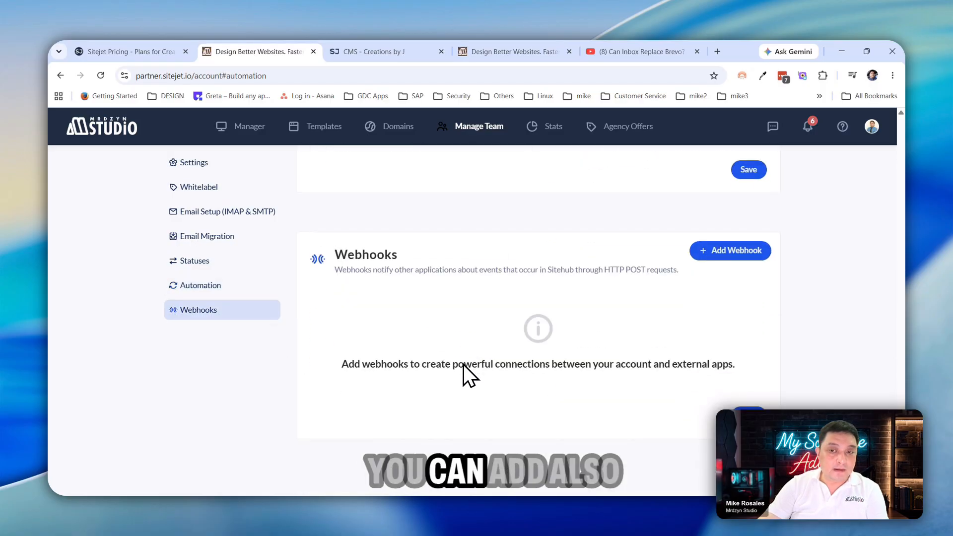
{"action": "left_click_drag", "start_coordinate": [485, 365], "coordinate": [659, 364]}
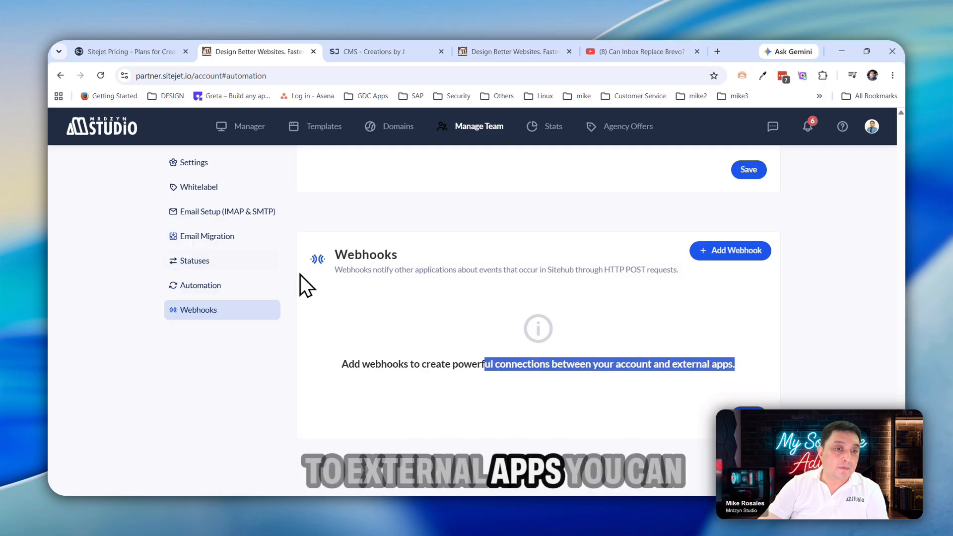
Step: Look through the Email Migration, Whitelabel and general Settings sections of the team account
{"action": "left_click", "coordinate": [234, 244]}
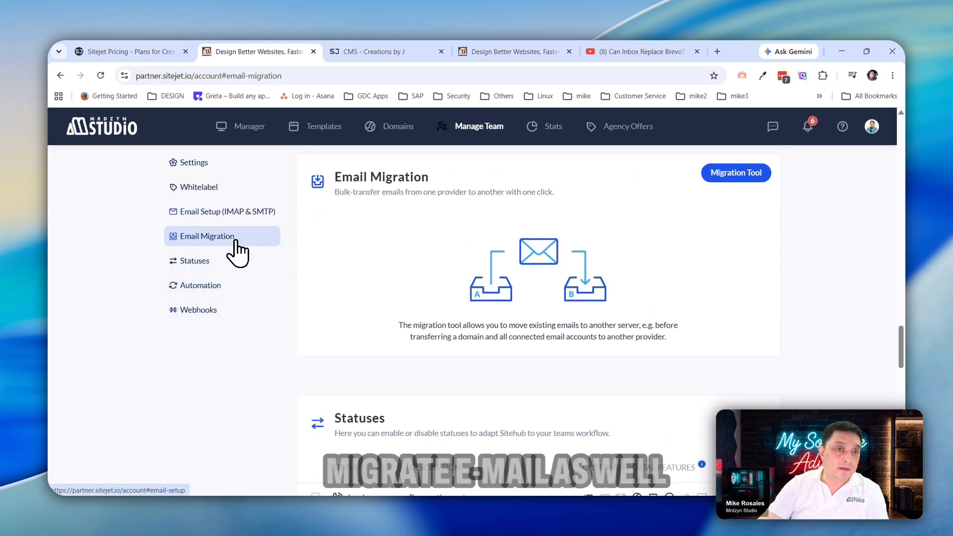
{"action": "left_click", "coordinate": [221, 191]}
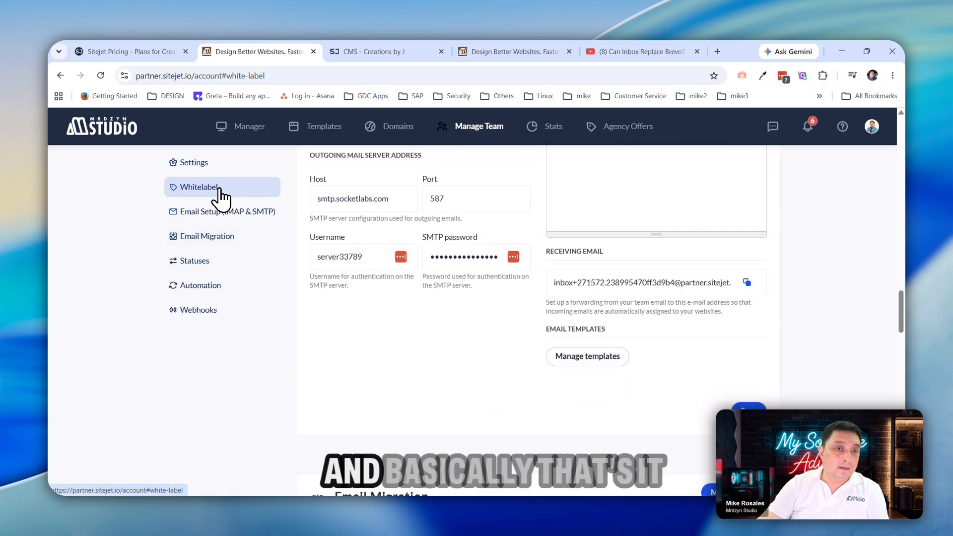
{"action": "left_click", "coordinate": [221, 175]}
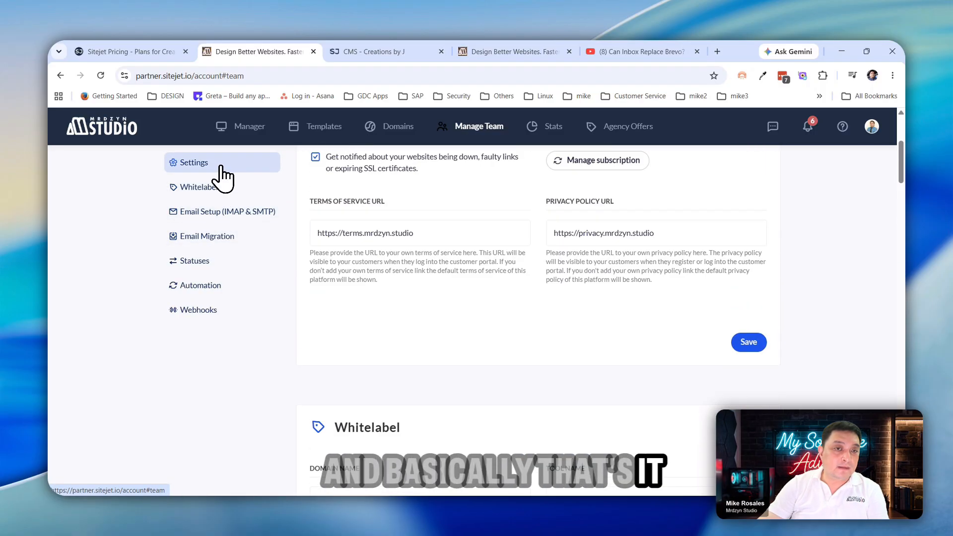